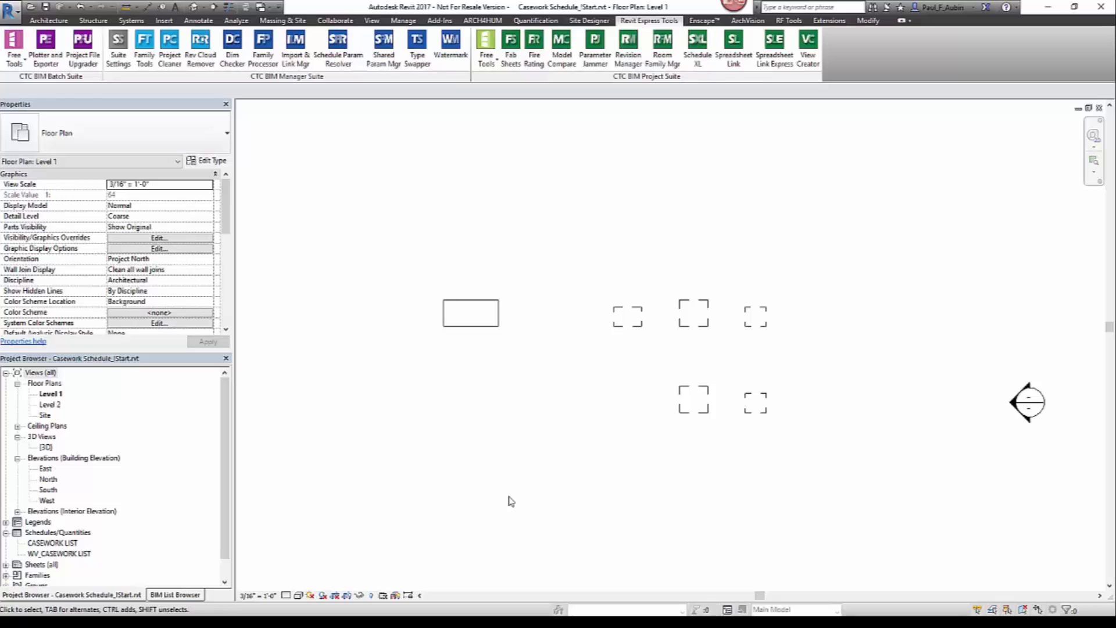
Create a new master shared parameter file named My Params in the Shared Parameter Manager
click(385, 65)
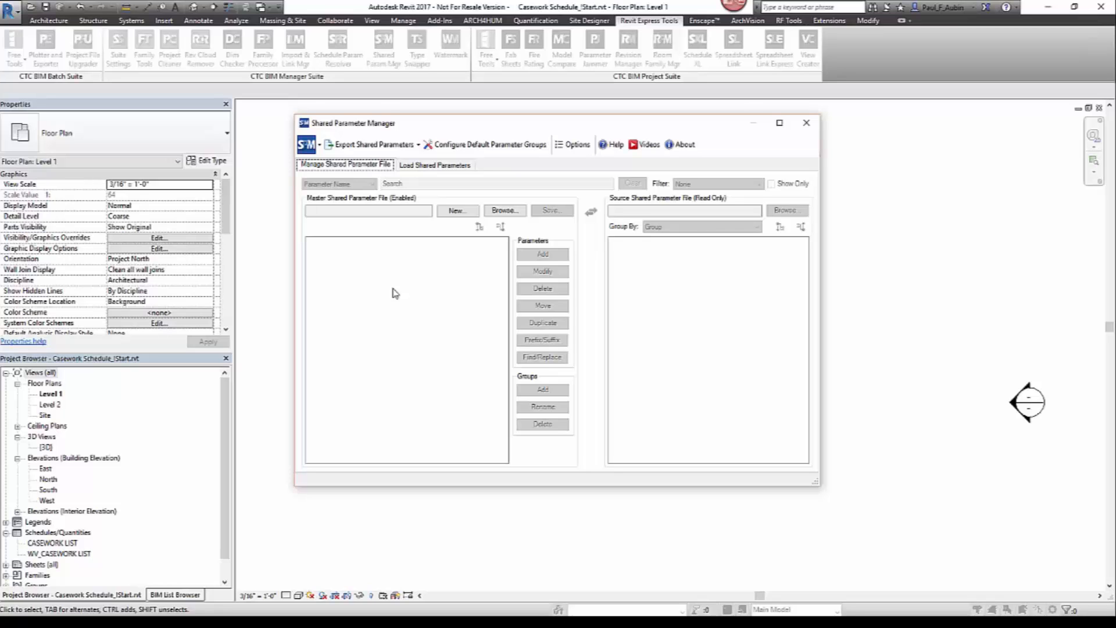
click(459, 211)
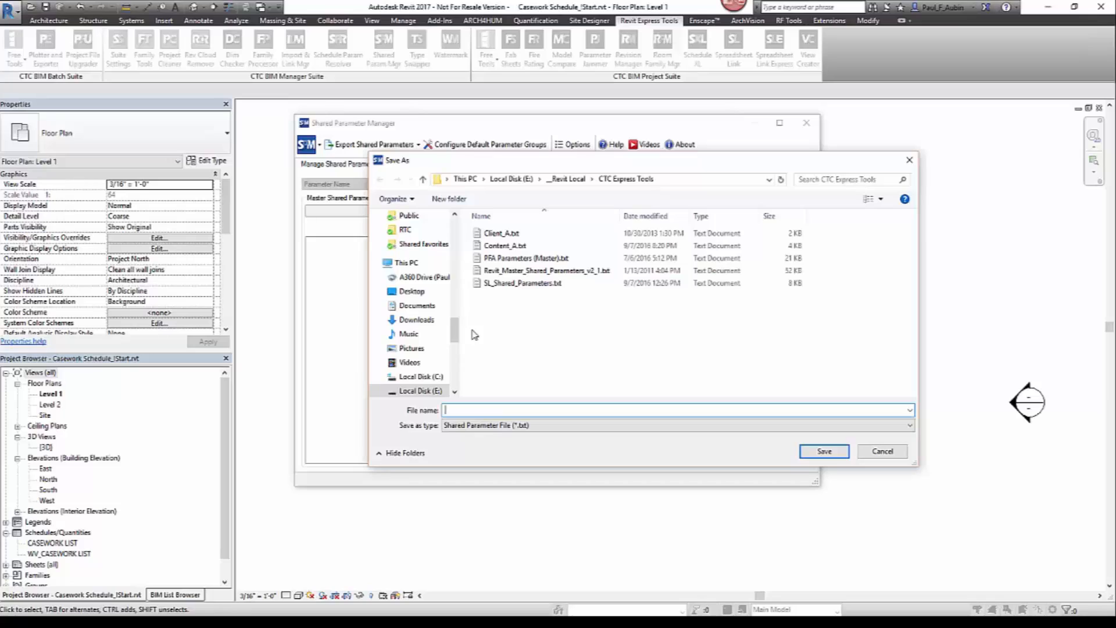
text(My Params)
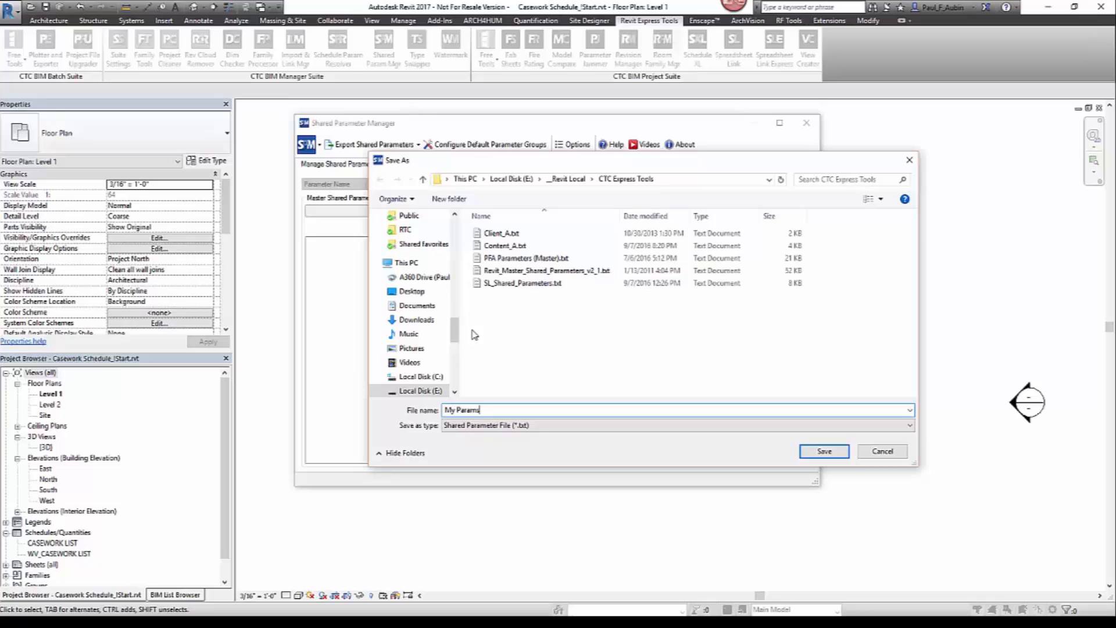
click(812, 453)
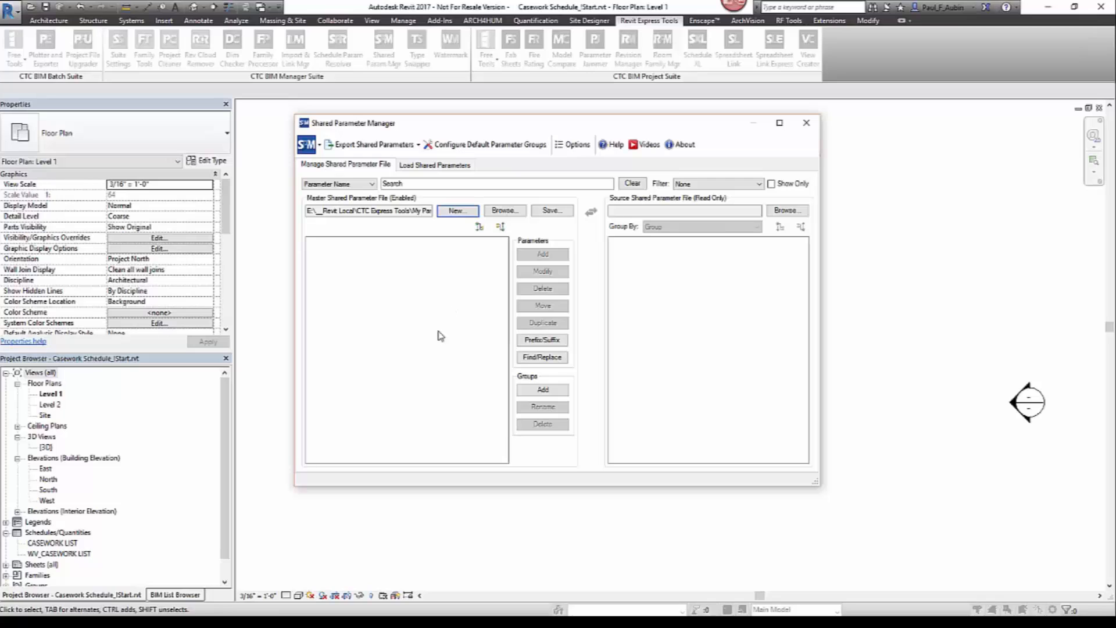
Add two parameter groups, Length and YesNo, to the master shared parameter file
click(543, 389)
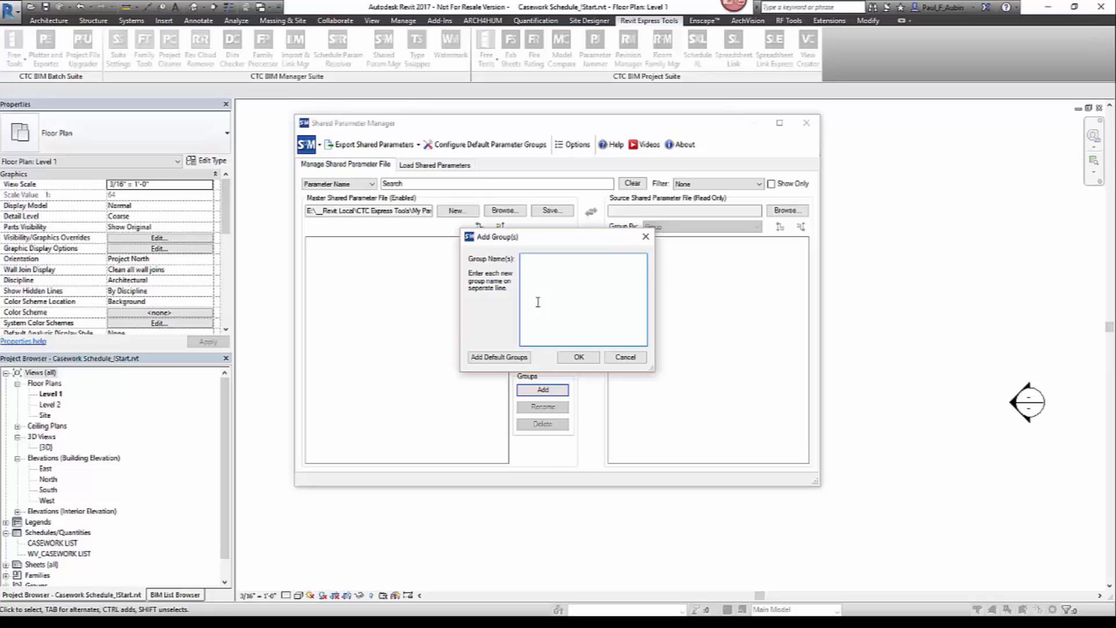
text(Length)
key(Return)
text(YesNo)
click(578, 357)
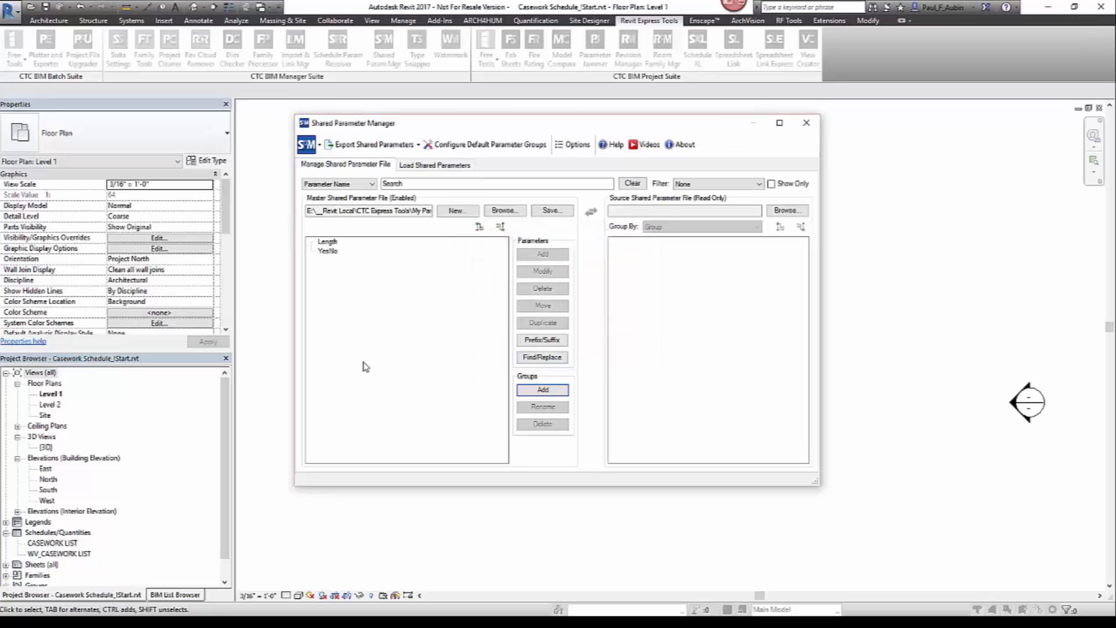
Start new Length-type parameters in the Length group and enter Panel Width with the tooltip "Input the panel width"
click(329, 242)
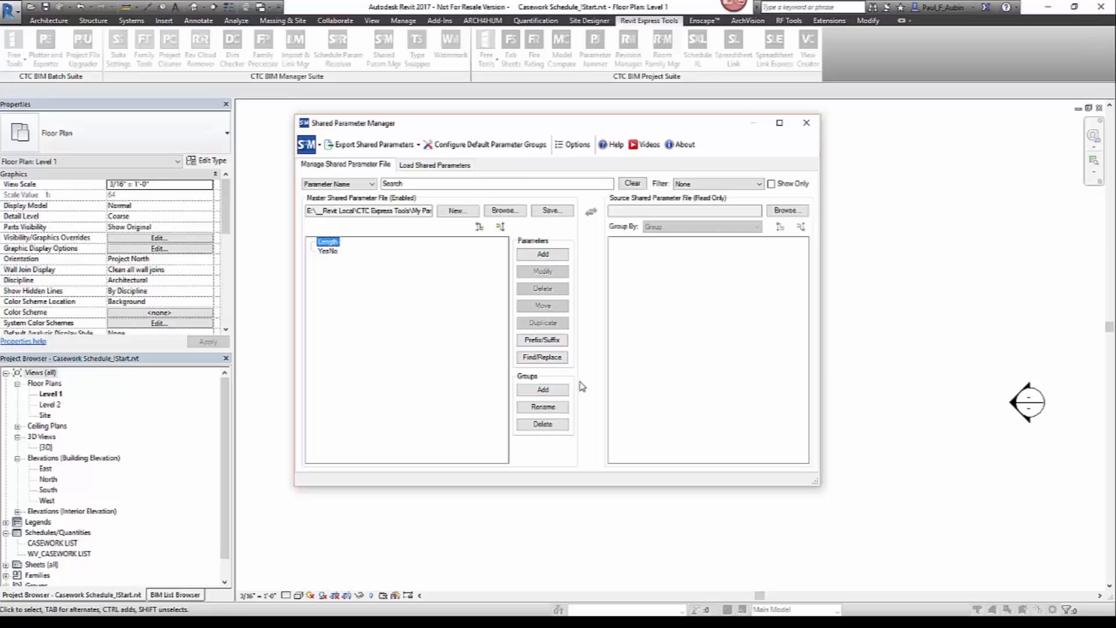
click(560, 255)
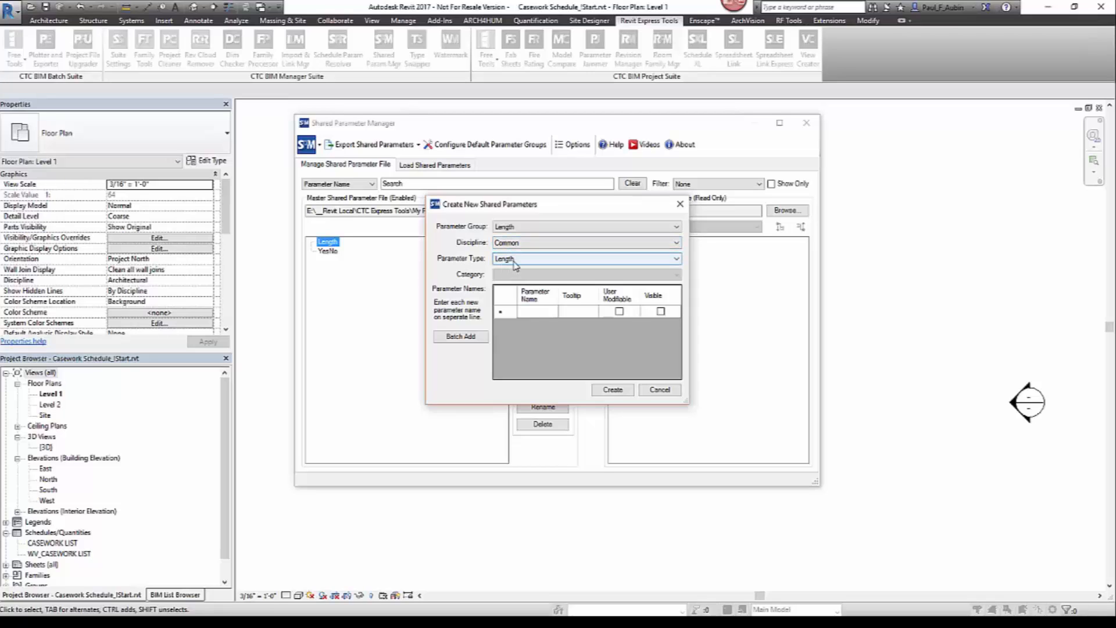
click(534, 314)
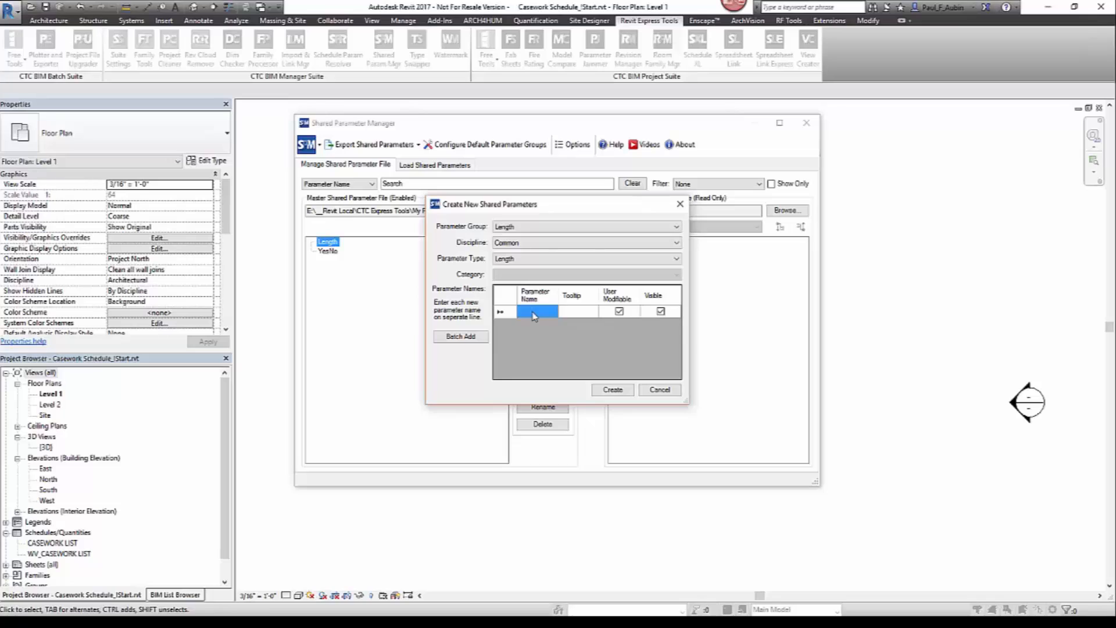
click(533, 314)
text(Panel)
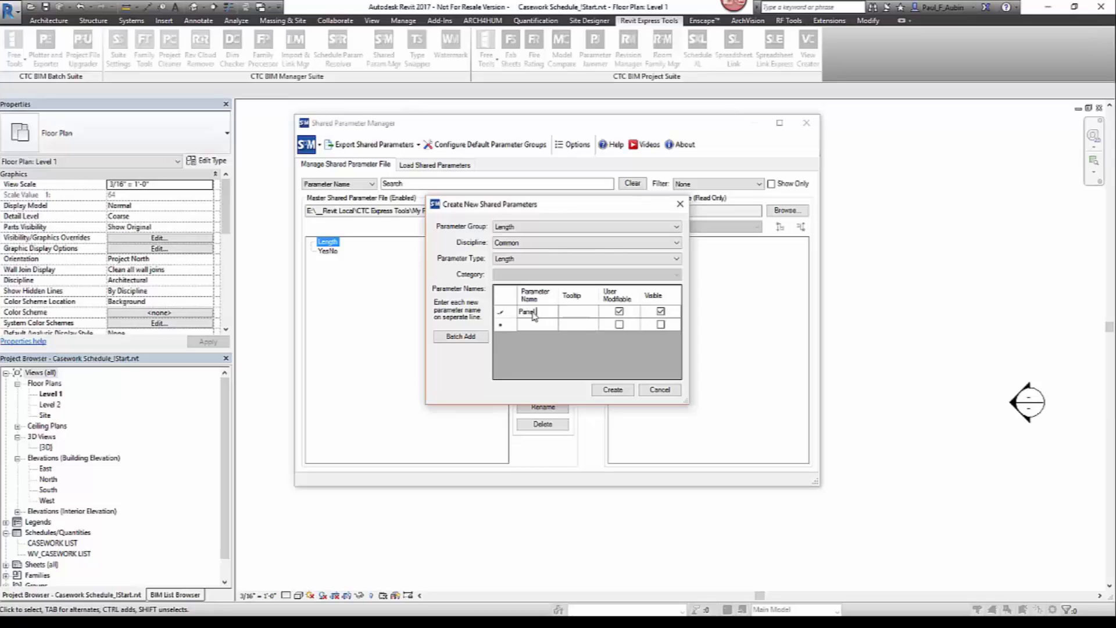
text( Width)
key(Tab)
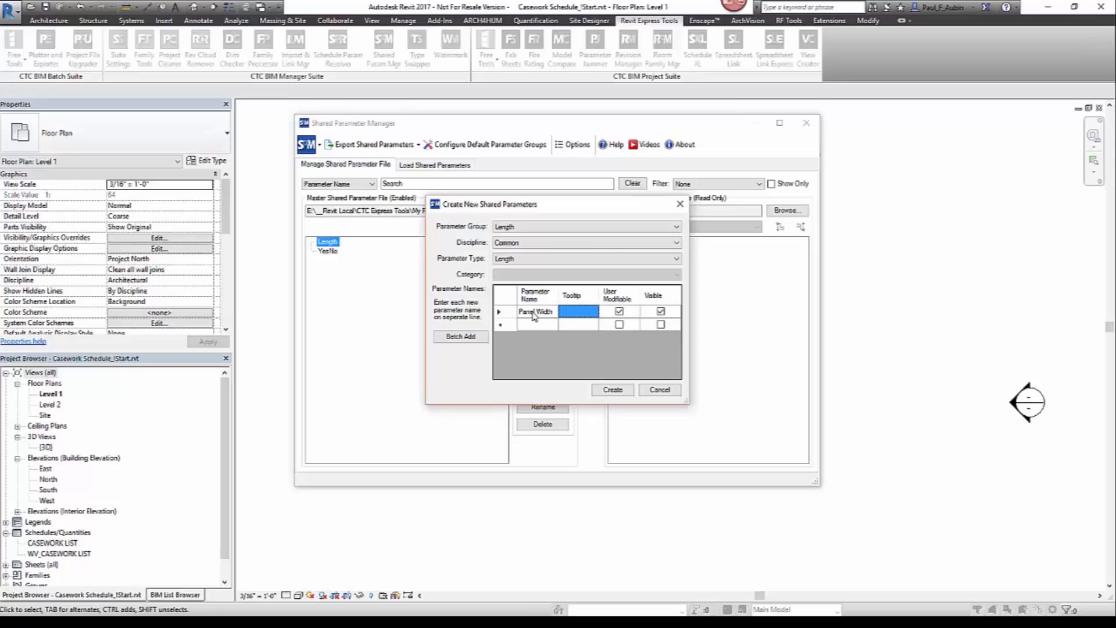
text(Input the panel width)
key(Tab)
key(Tab)
key(Tab)
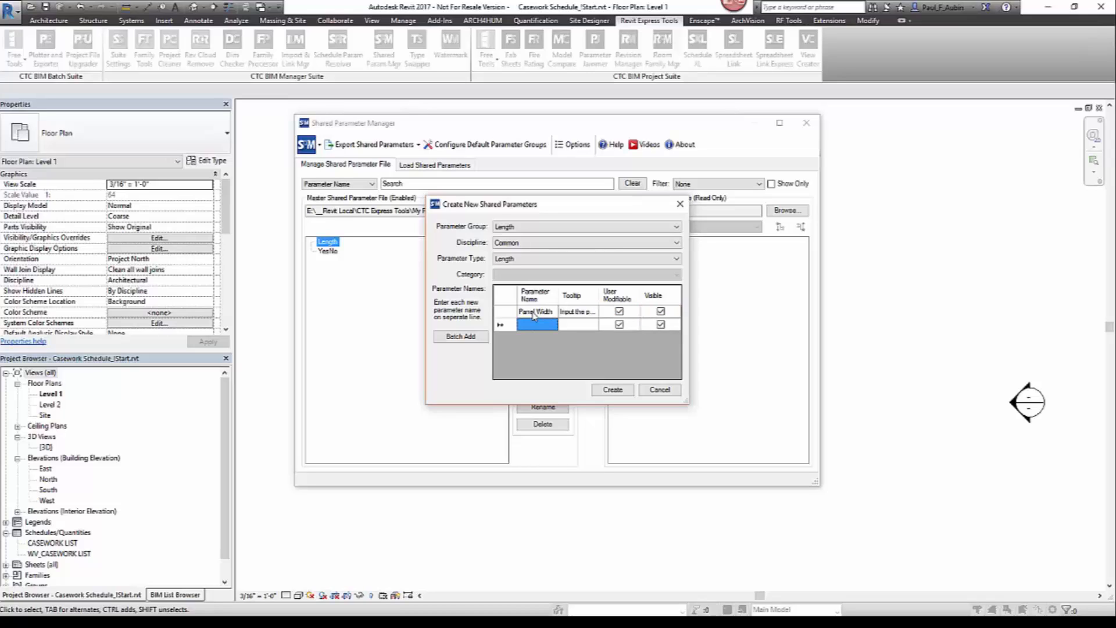
Enter a second length parameter named Panel Height with the tooltip "Input the panel height"
text(Panel)
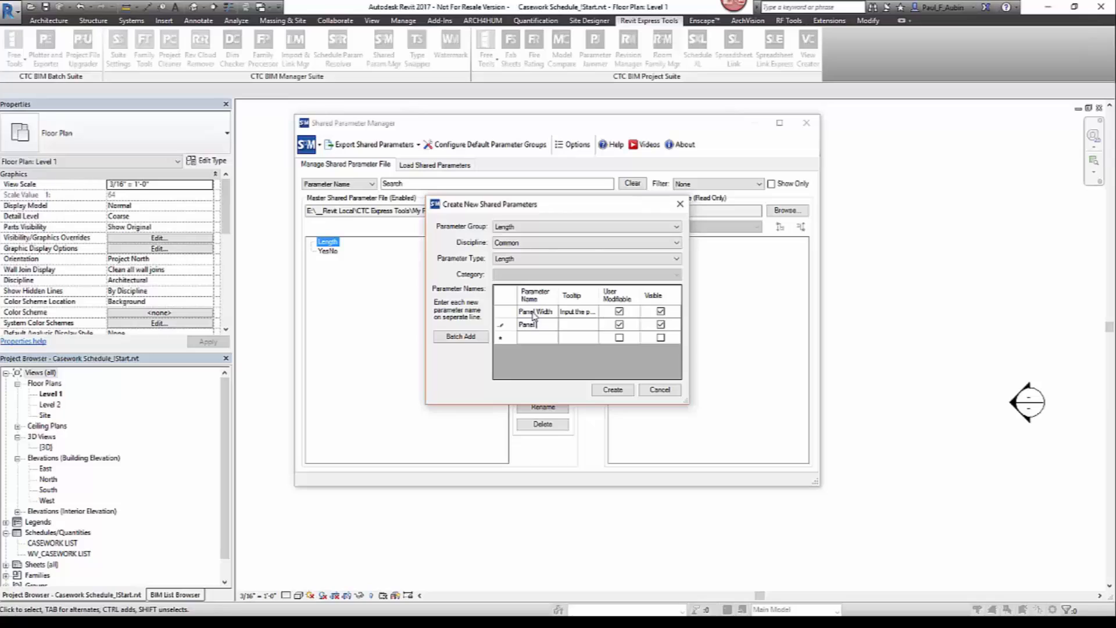
text( Height)
key(Tab)
text(Input )
text(the panel)
text( height)
key(Tab)
key(Tab)
key(Tab)
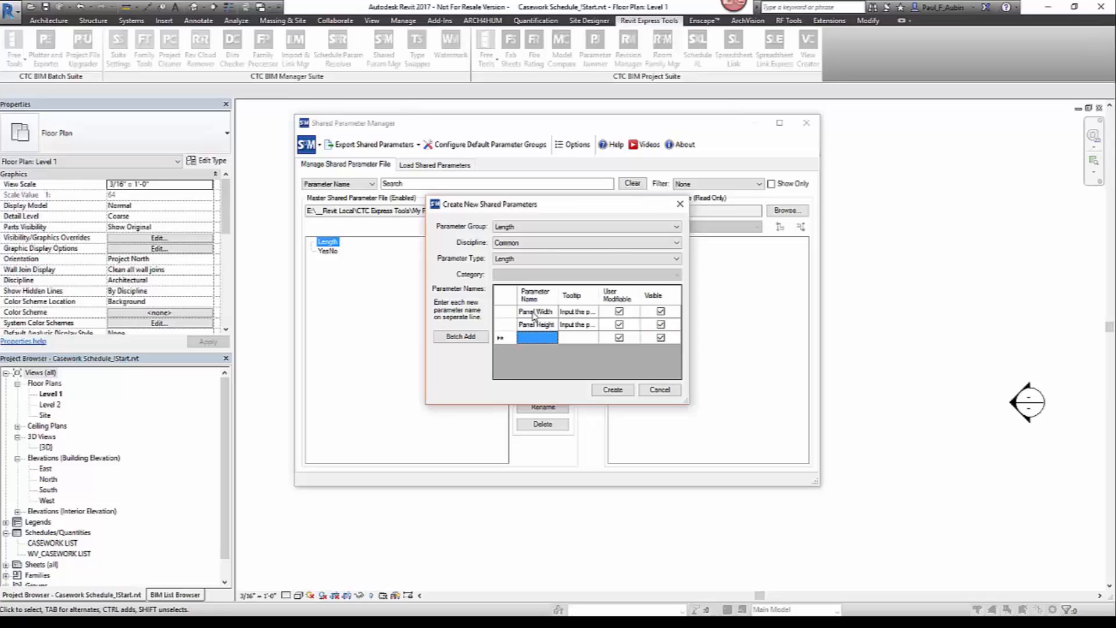
Enter a third parameter, Panel Thickness, with the tooltip "Input the panel thickness", and create all three length parameters
text(Panel)
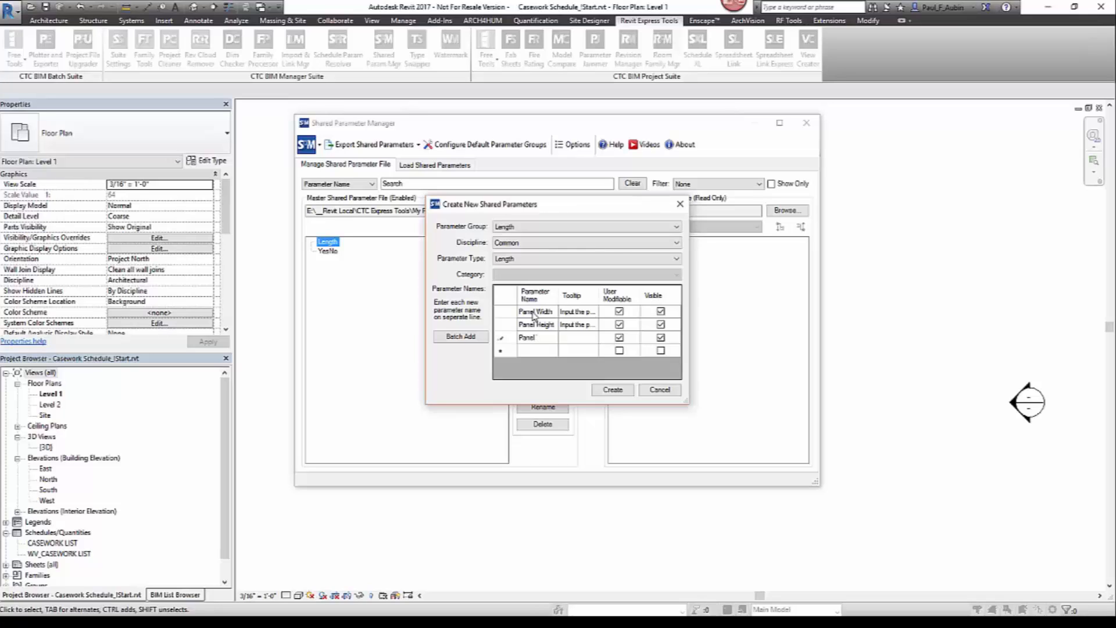
text( Thickness)
key(Tab)
text(Input the panel thickness)
click(442, 341)
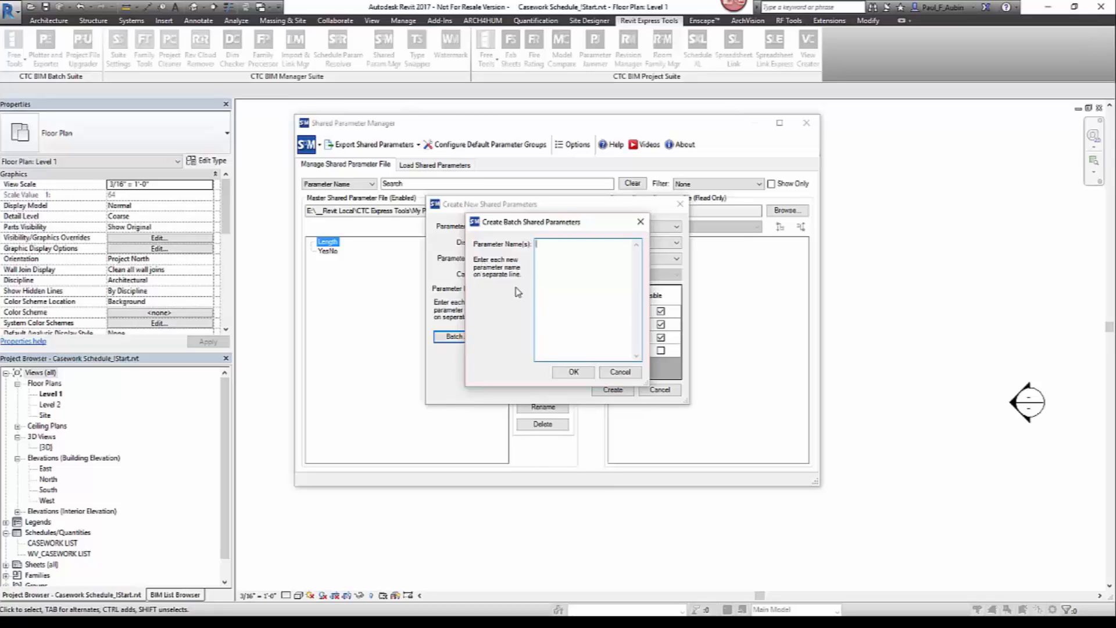
click(620, 372)
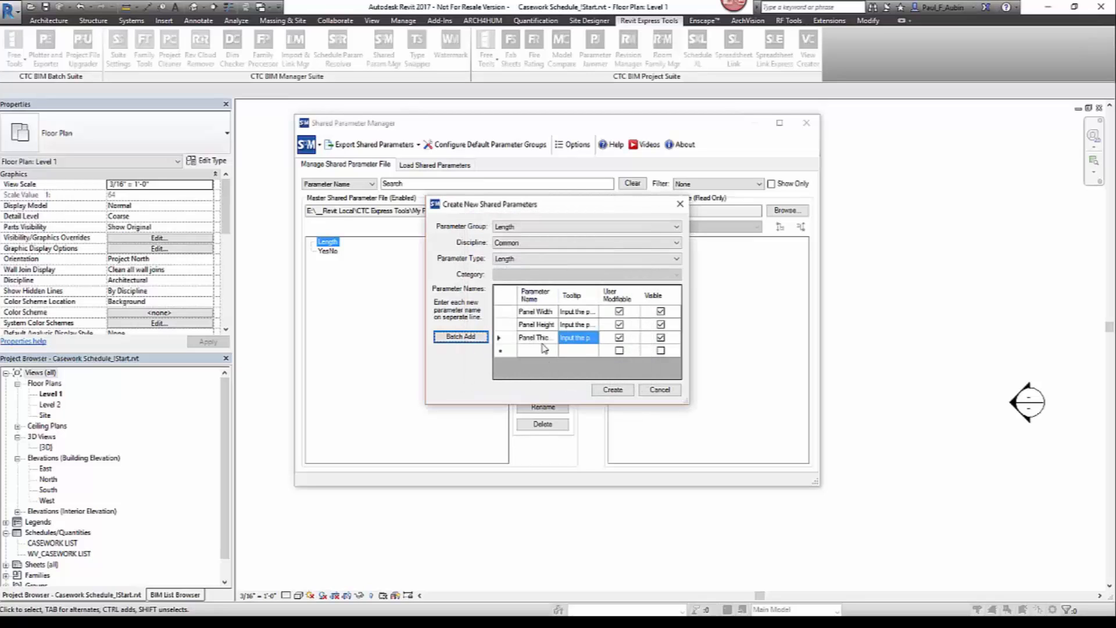
click(613, 390)
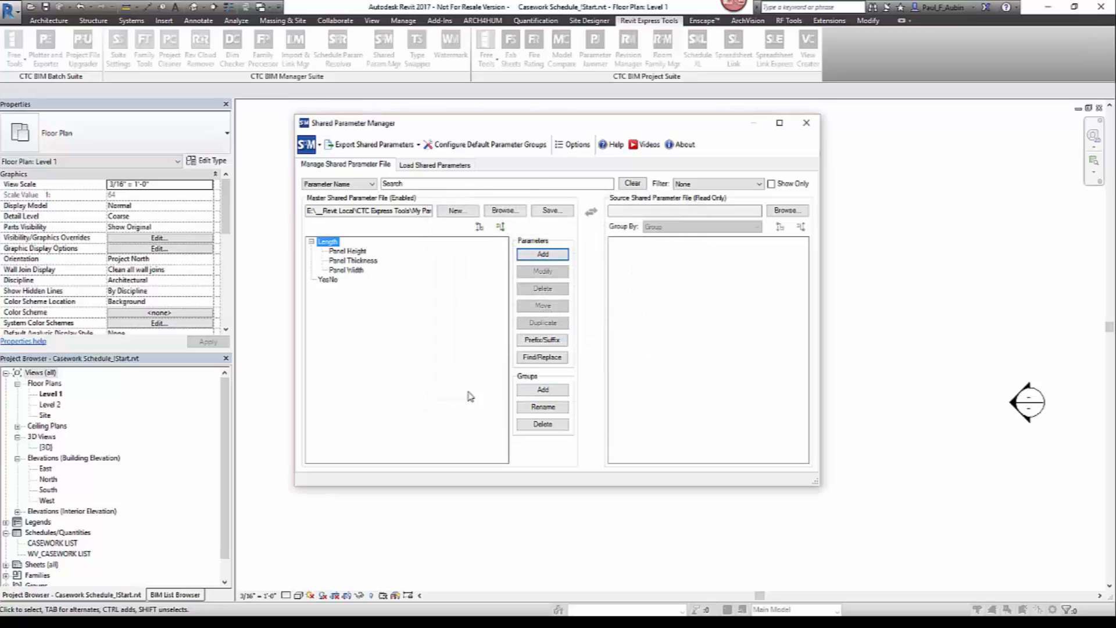
Create a parameter named Show Spandrel of type Yes/No in the YesNo group
click(328, 280)
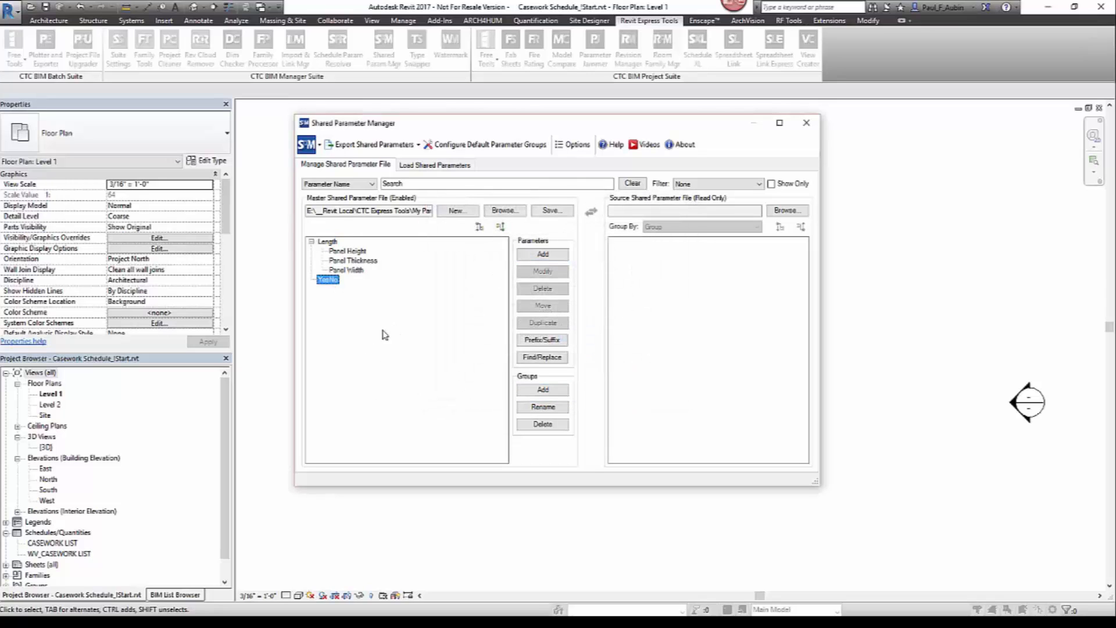
click(543, 254)
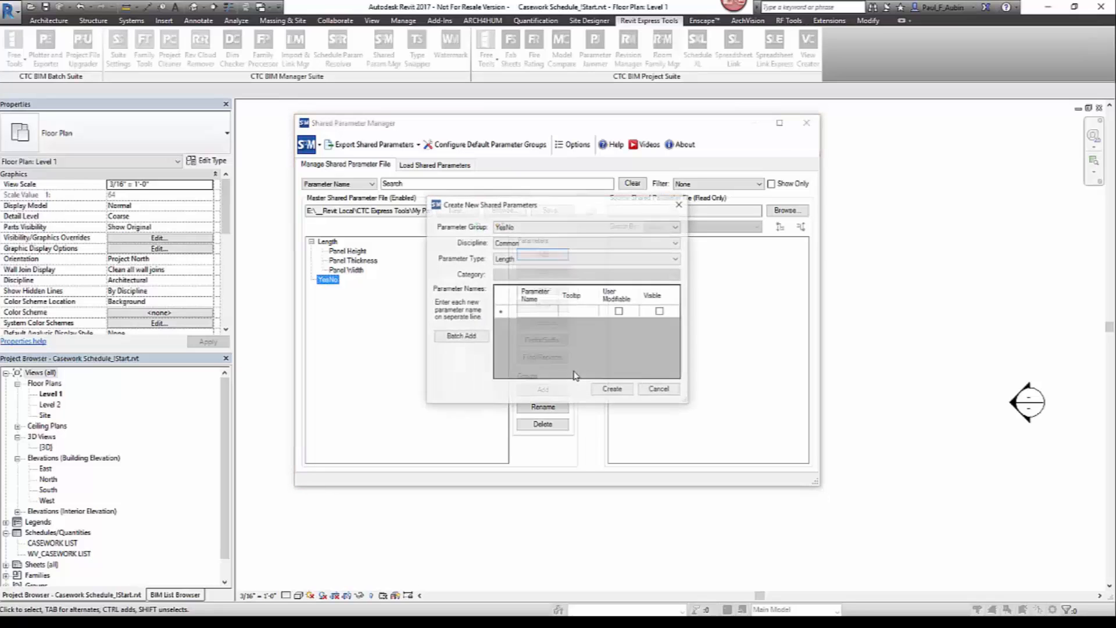
click(531, 313)
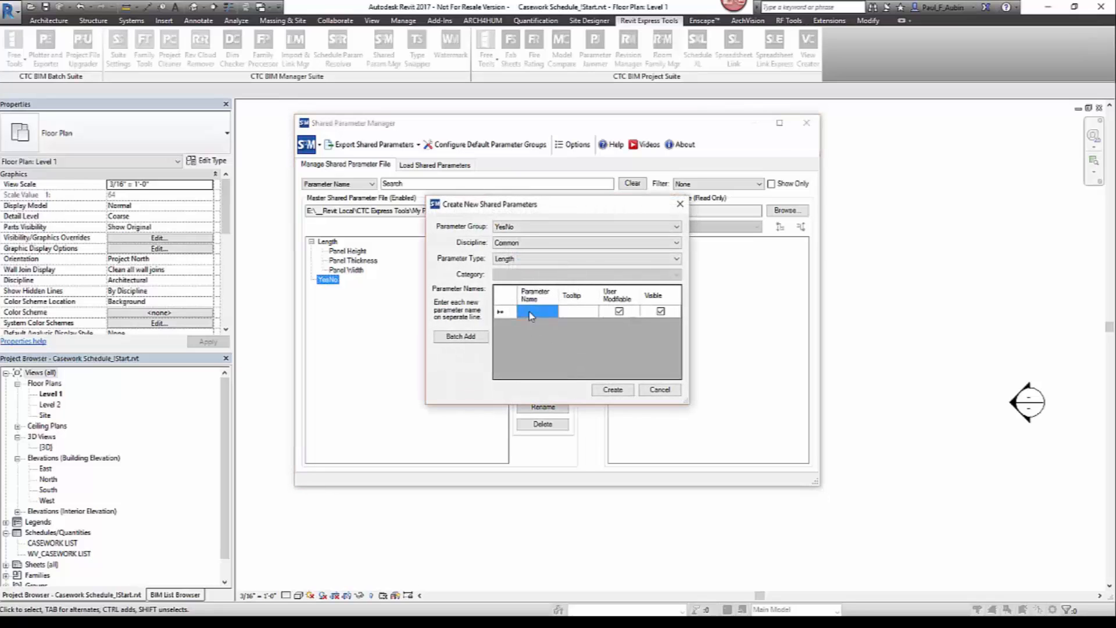
text(Show SF)
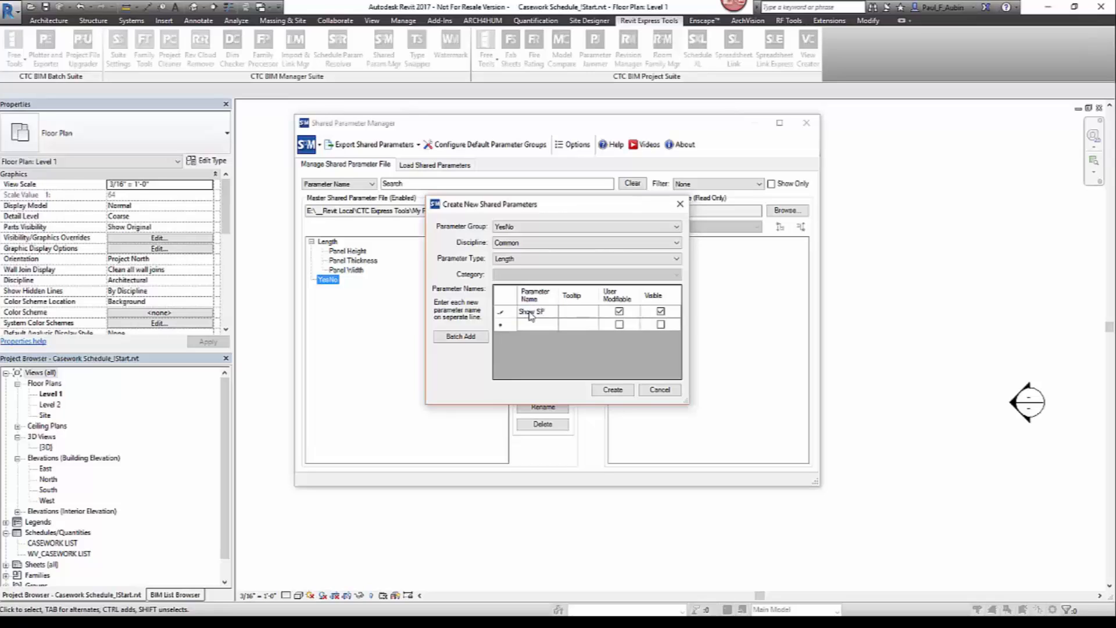
key(BackSpace)
text(panel)
text(drel)
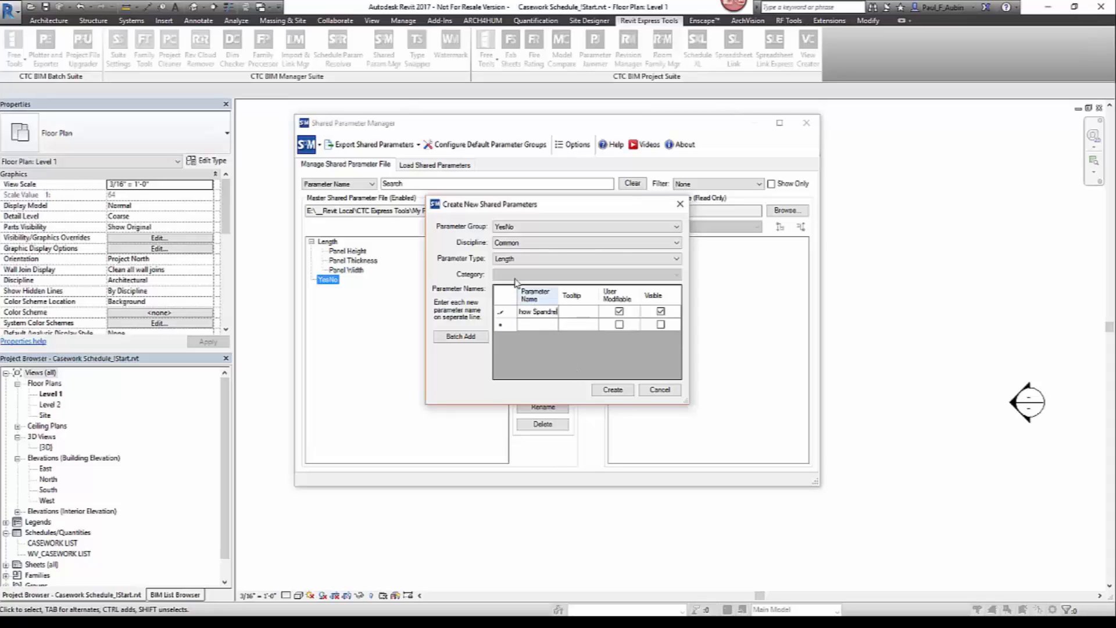
click(527, 259)
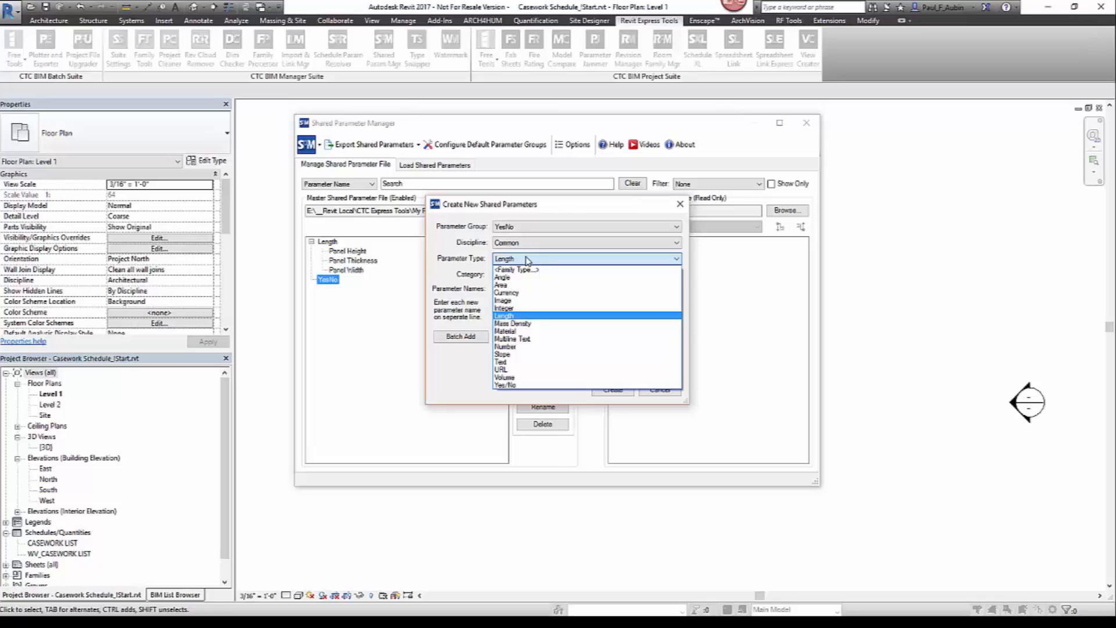
click(509, 385)
click(623, 393)
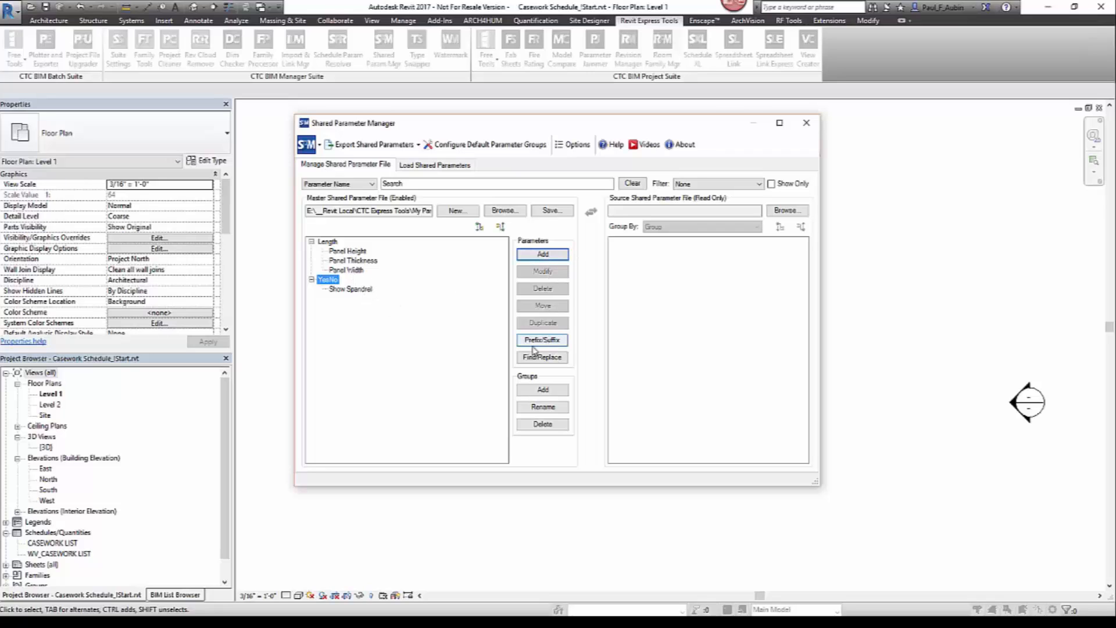
click(349, 289)
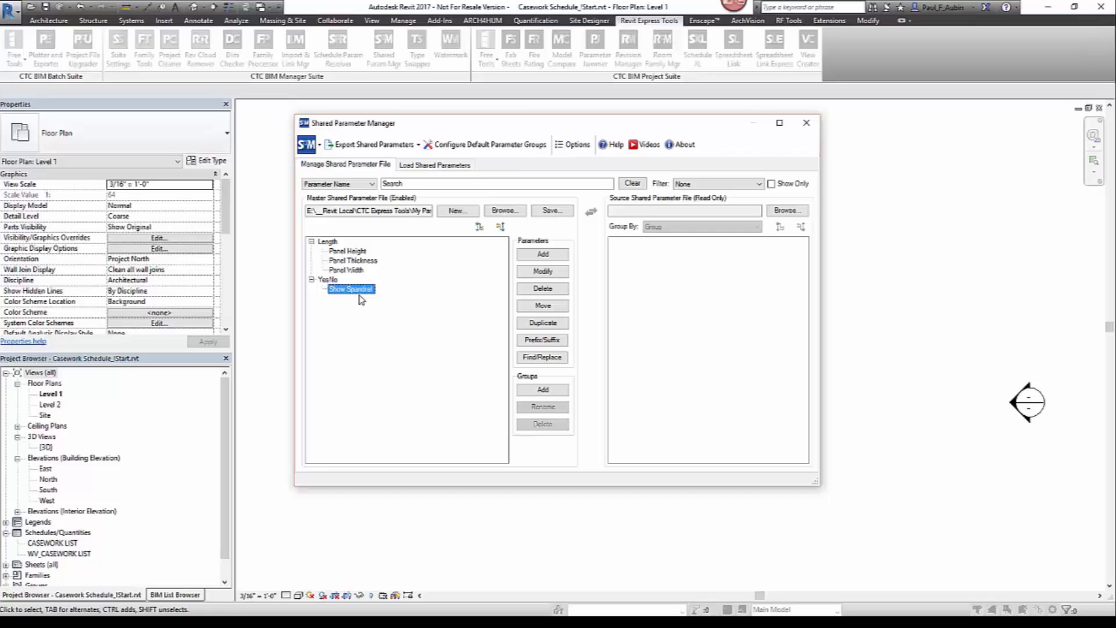
click(557, 308)
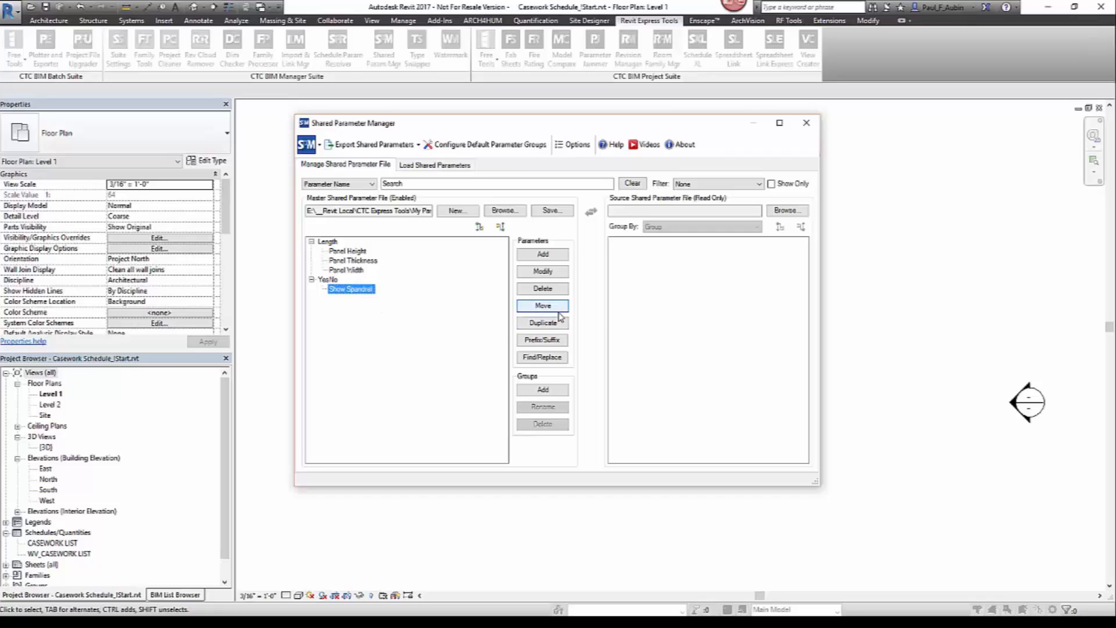
click(560, 300)
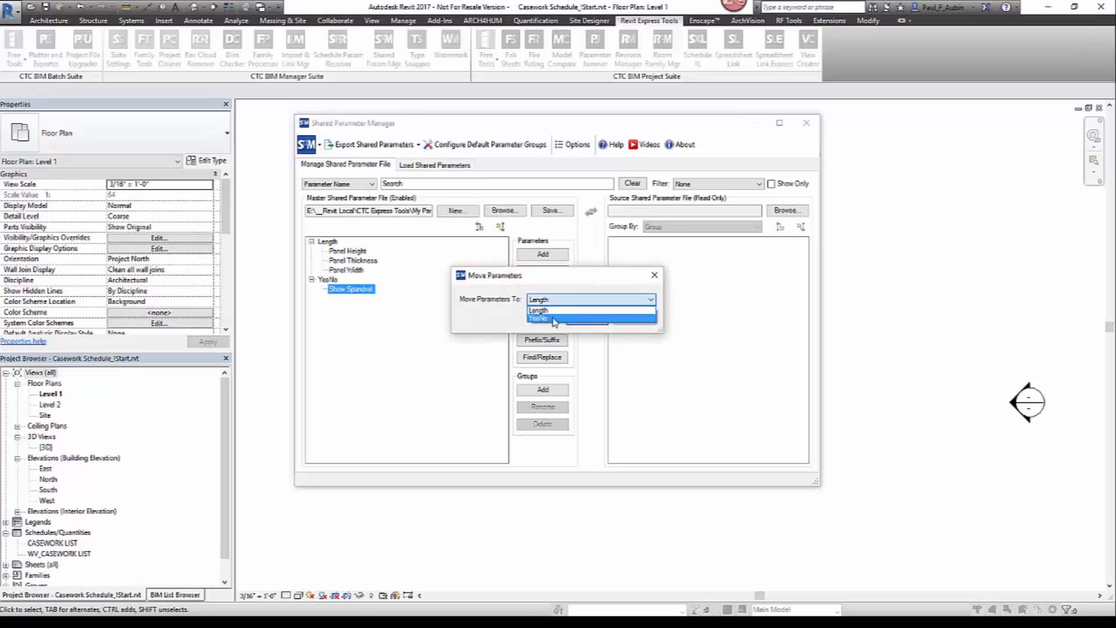
click(539, 310)
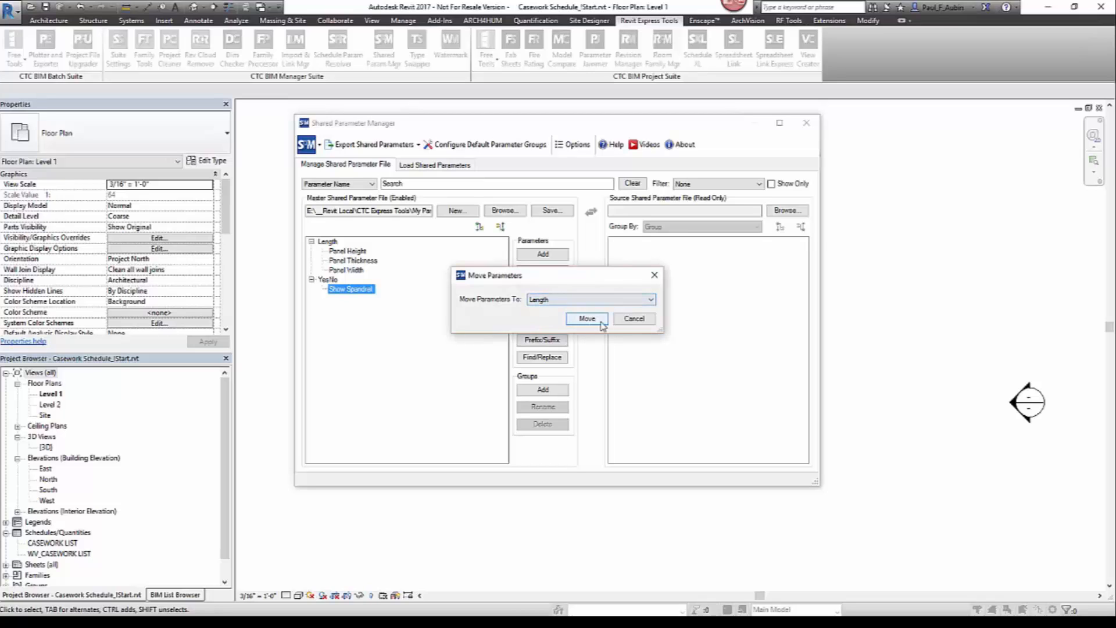
click(629, 320)
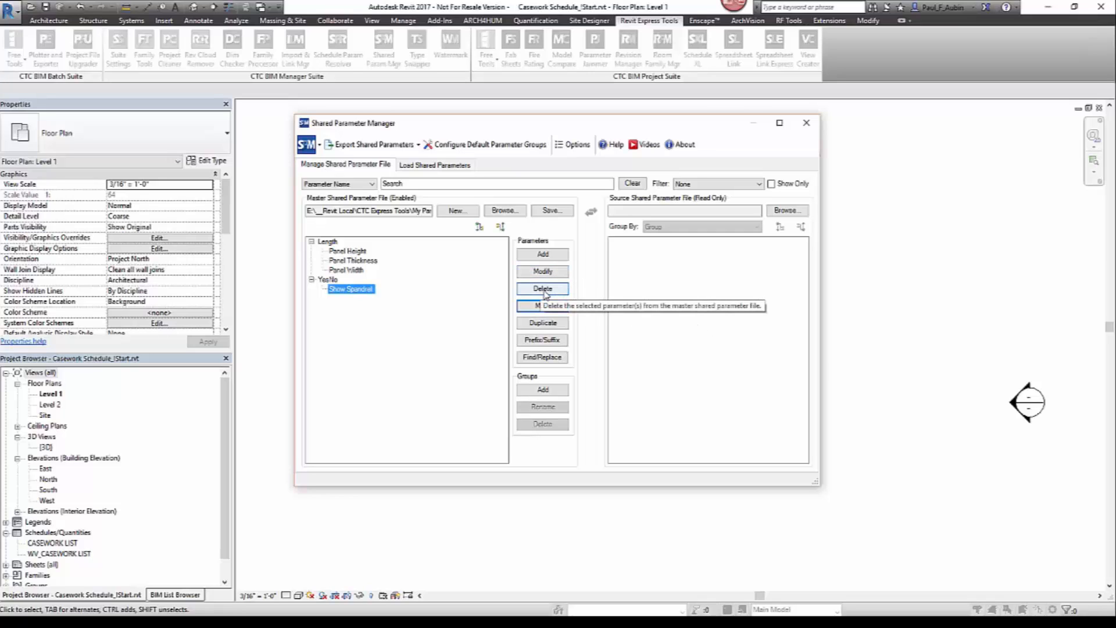
Delete the Panel Thickness parameter from the Length group
click(344, 261)
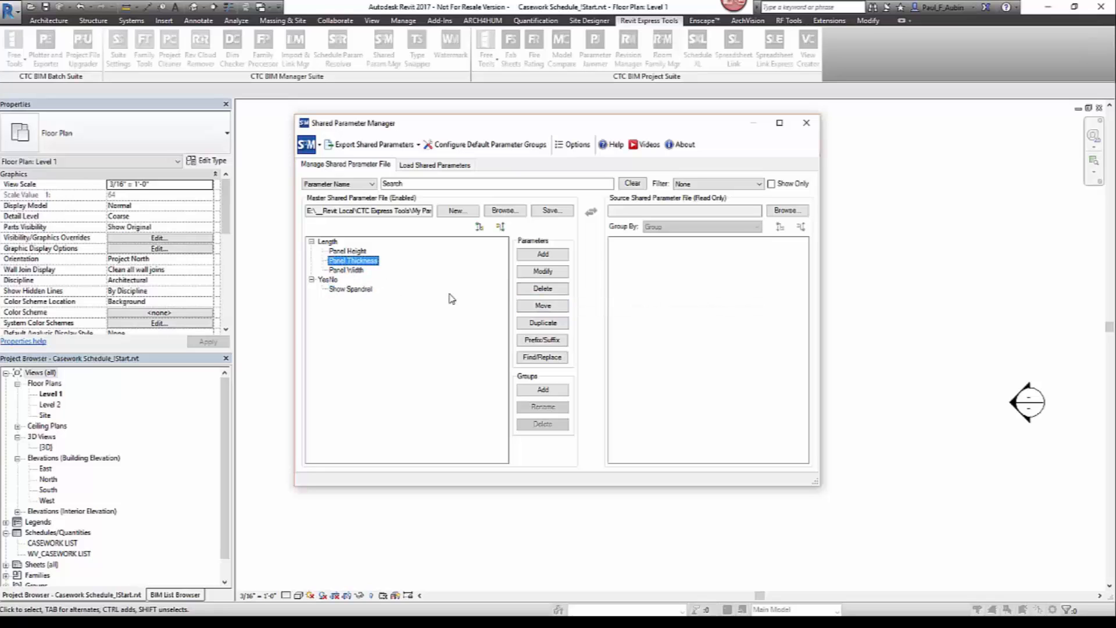
click(543, 289)
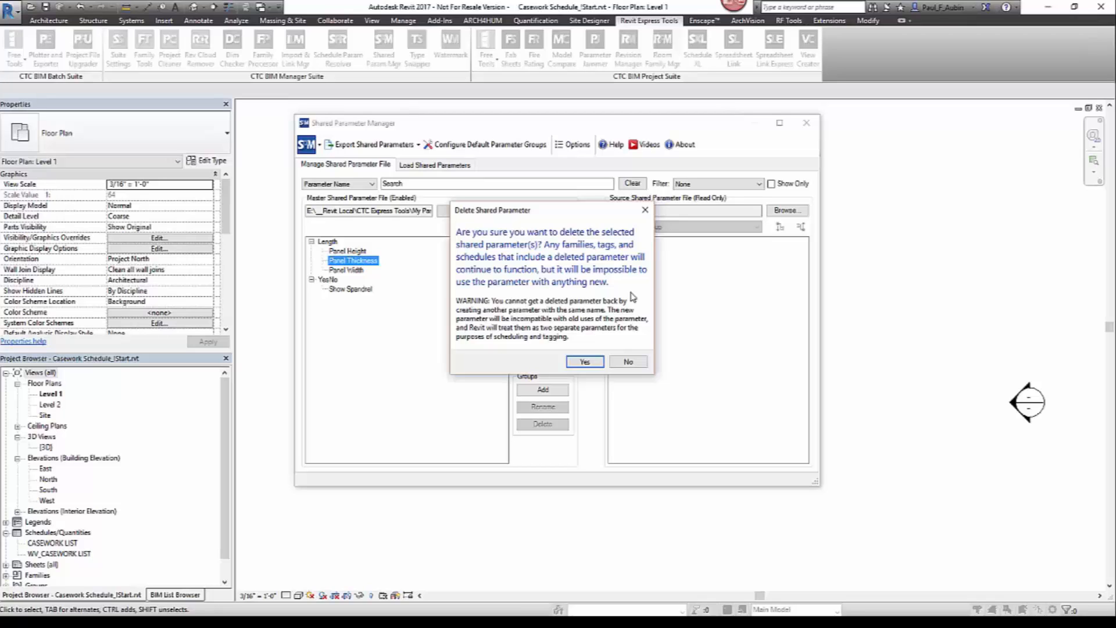
click(596, 363)
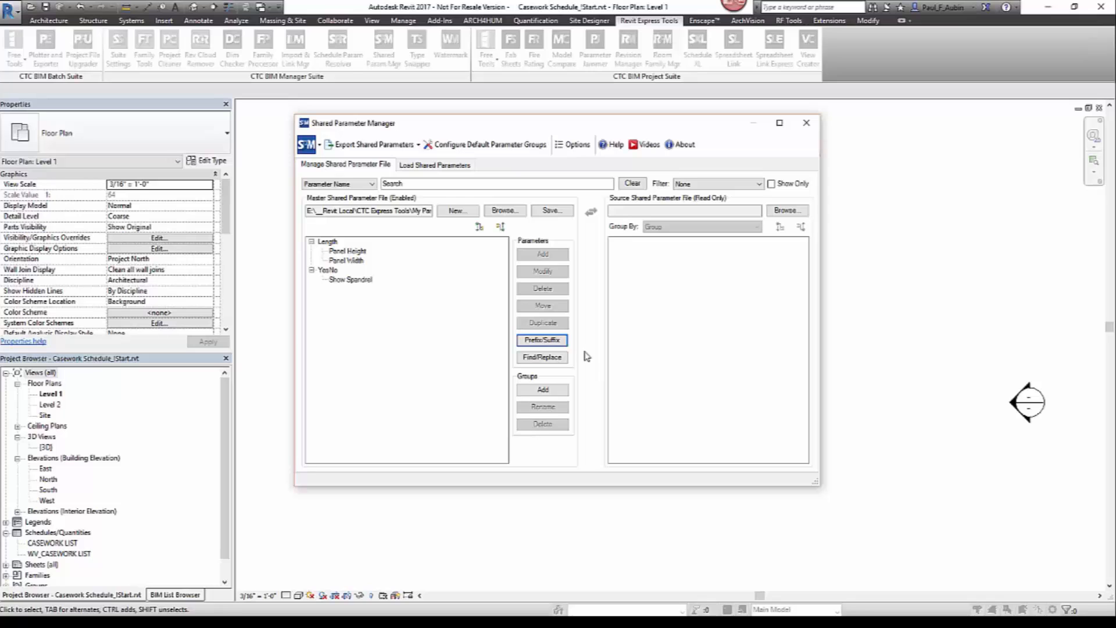
Try to rename the Panel Width parameter in the Length group, then decline the name change and cancel the modification
click(329, 270)
click(347, 261)
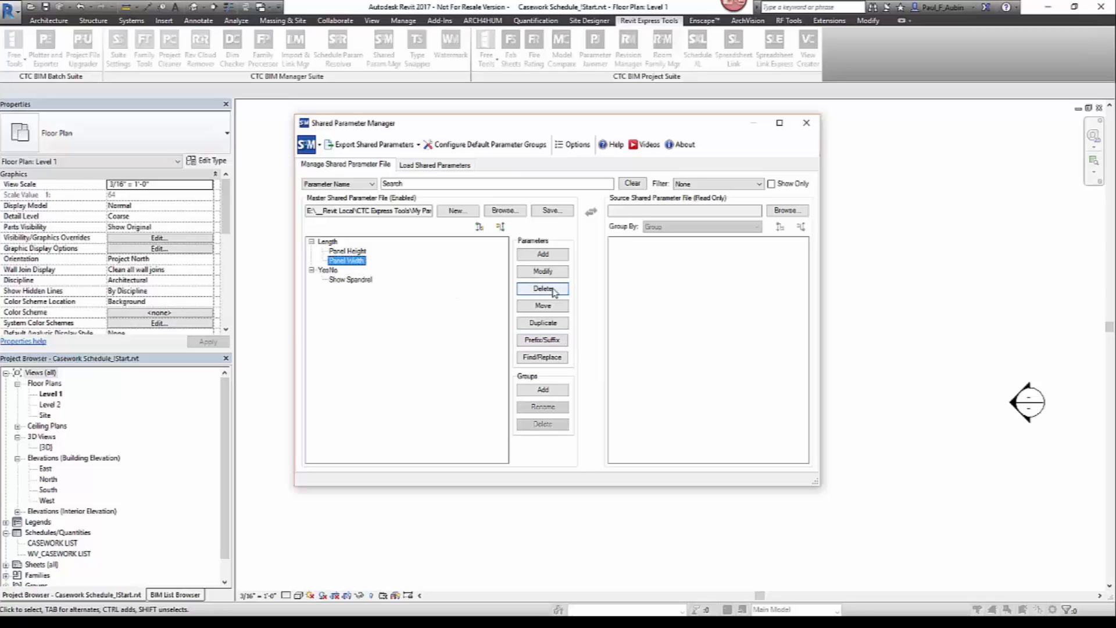
click(547, 271)
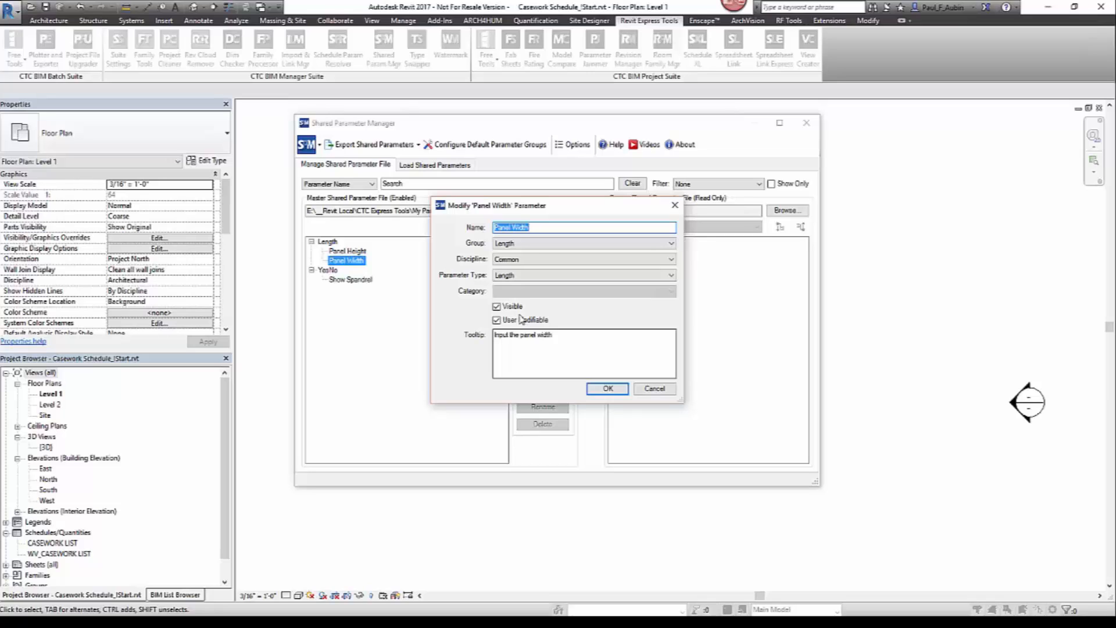
double_click(520, 227)
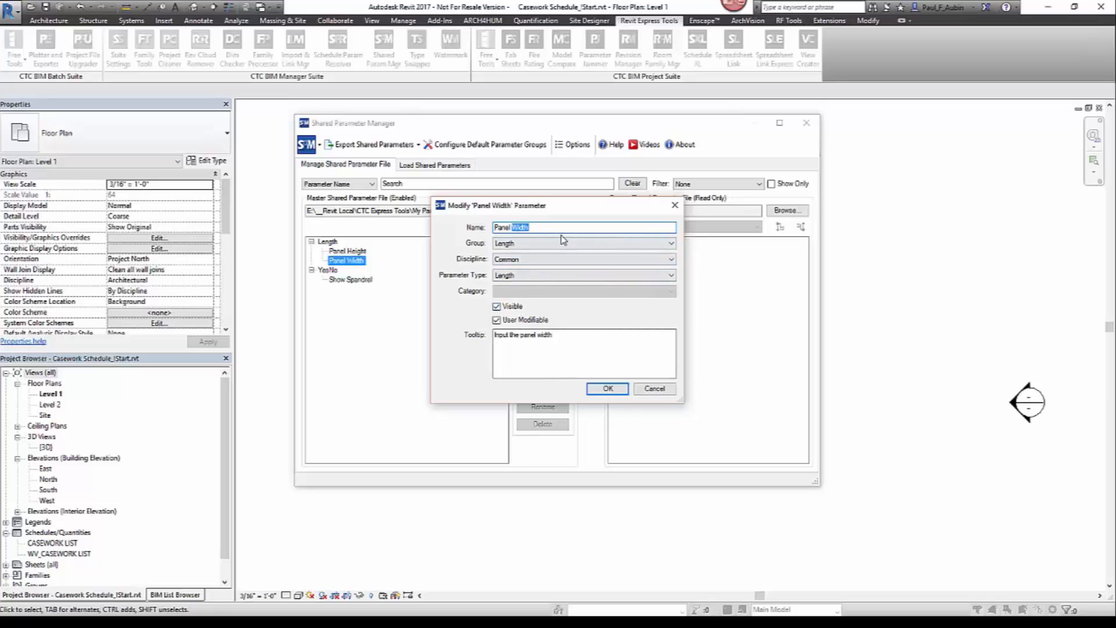
text(W)
click(615, 392)
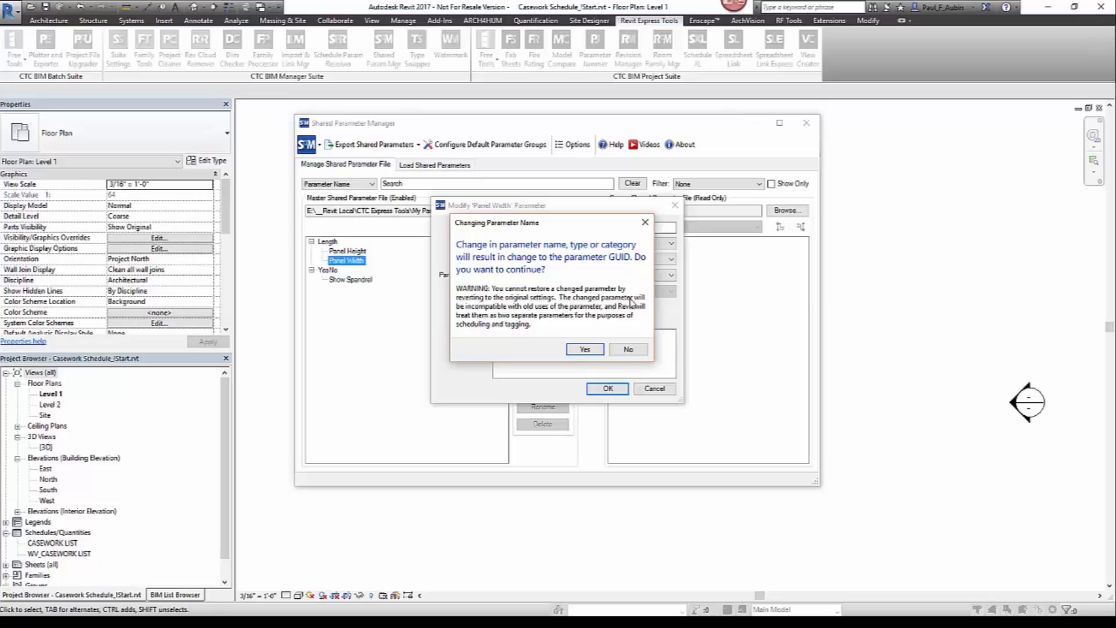
click(627, 350)
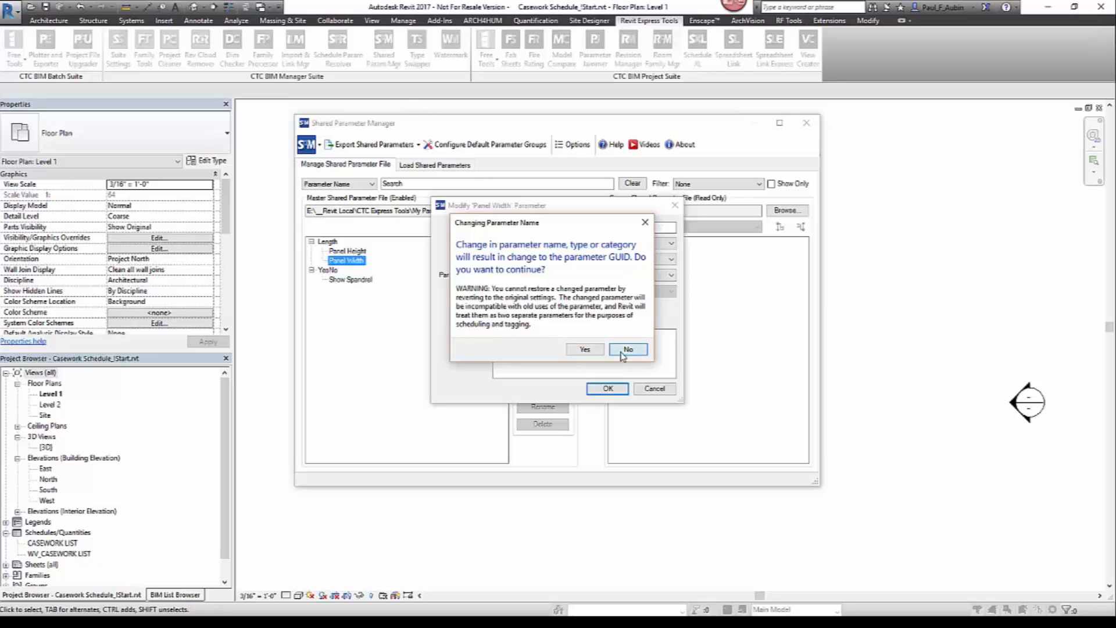
click(653, 388)
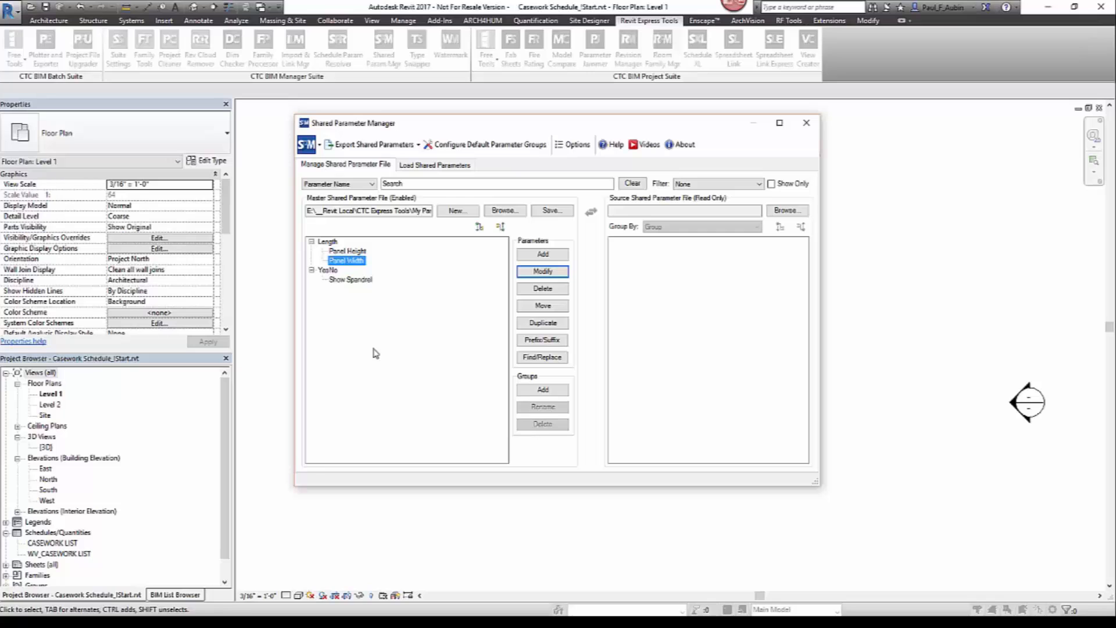
Save the master shared parameter file and load PFA Parameters (Master).txt as the source shared parameter file
click(563, 215)
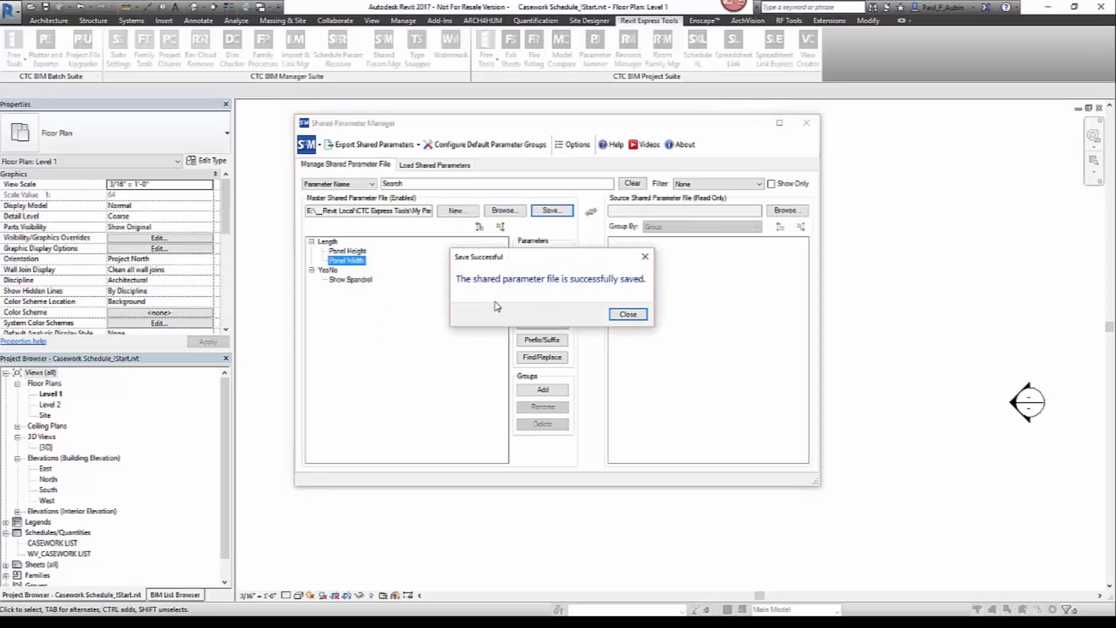
click(628, 314)
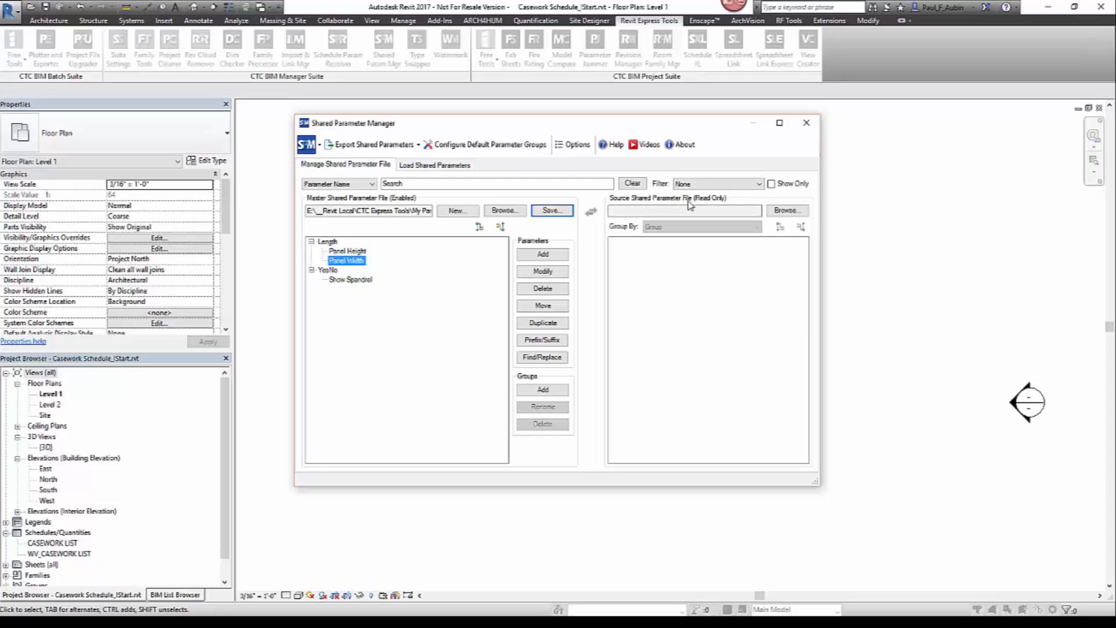
click(796, 215)
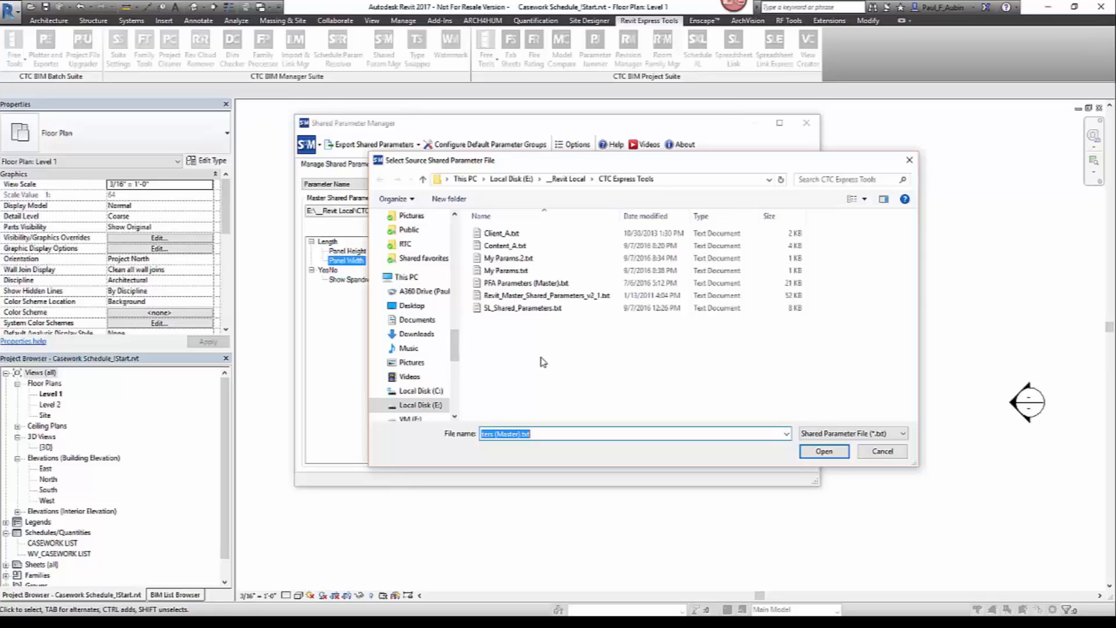
click(513, 286)
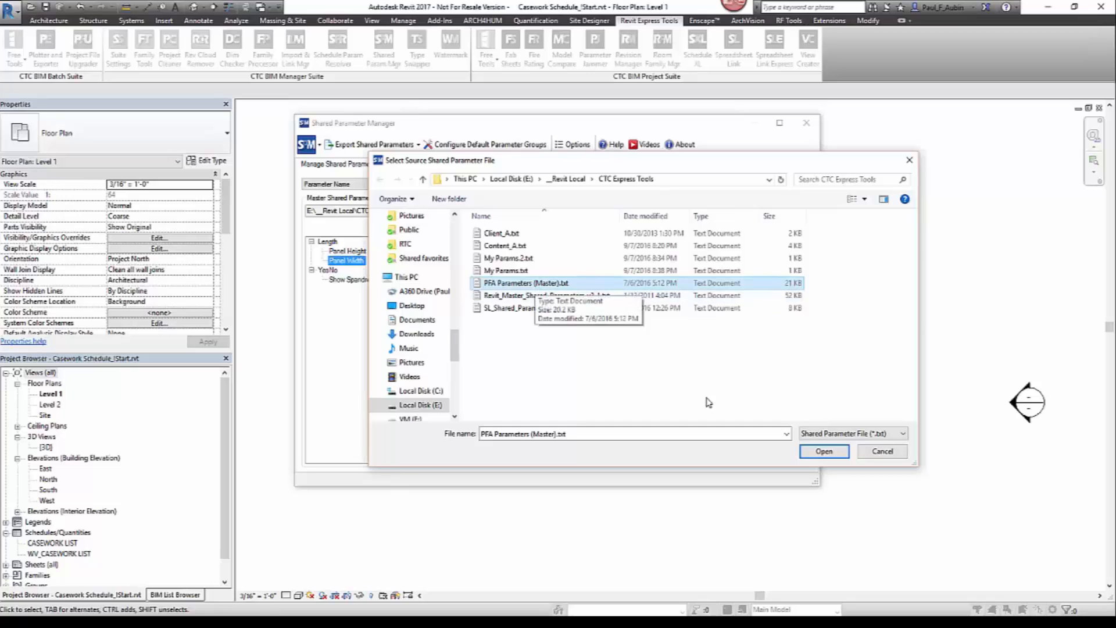
click(820, 455)
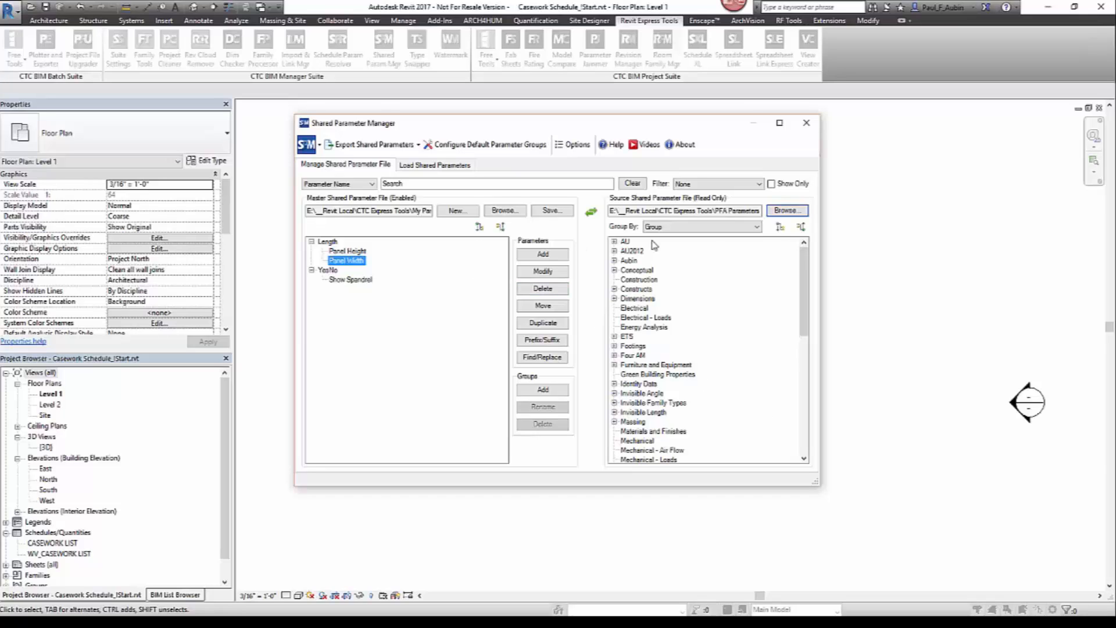
Expand all groups of the source file and examine the parameters in its AU and AU2012 groups
click(780, 227)
drag(805, 261, 763, 285)
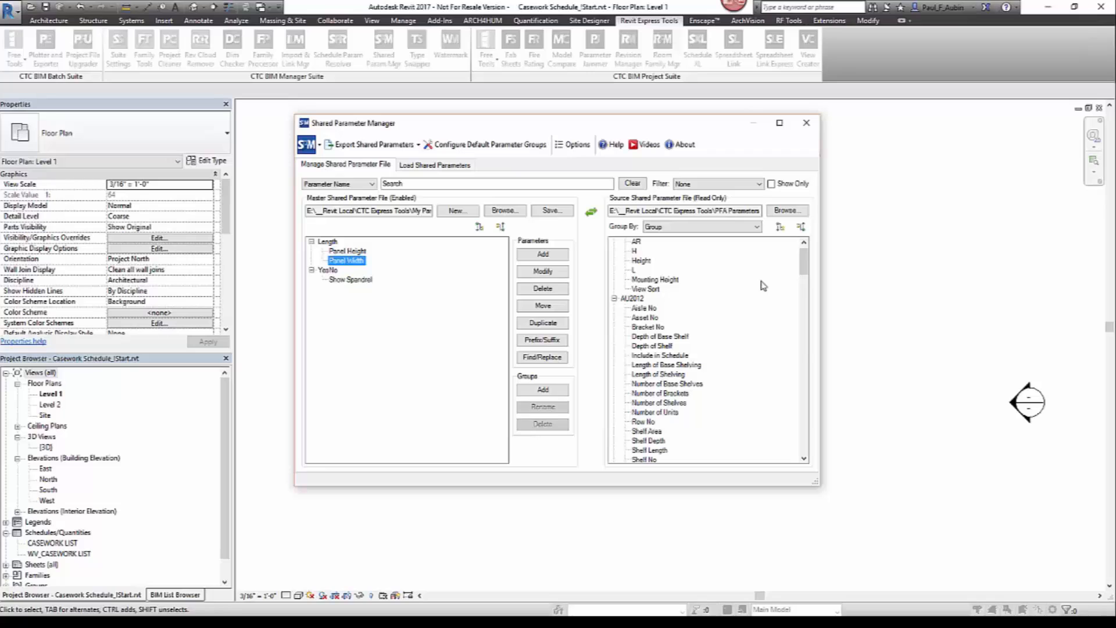
click(663, 228)
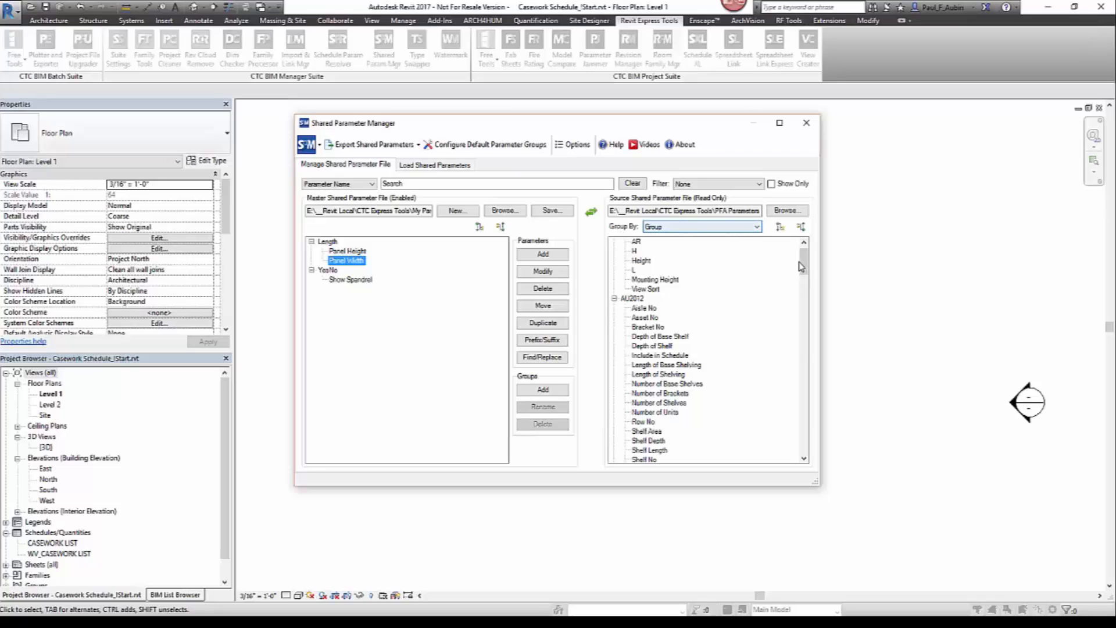
drag(801, 266, 802, 262)
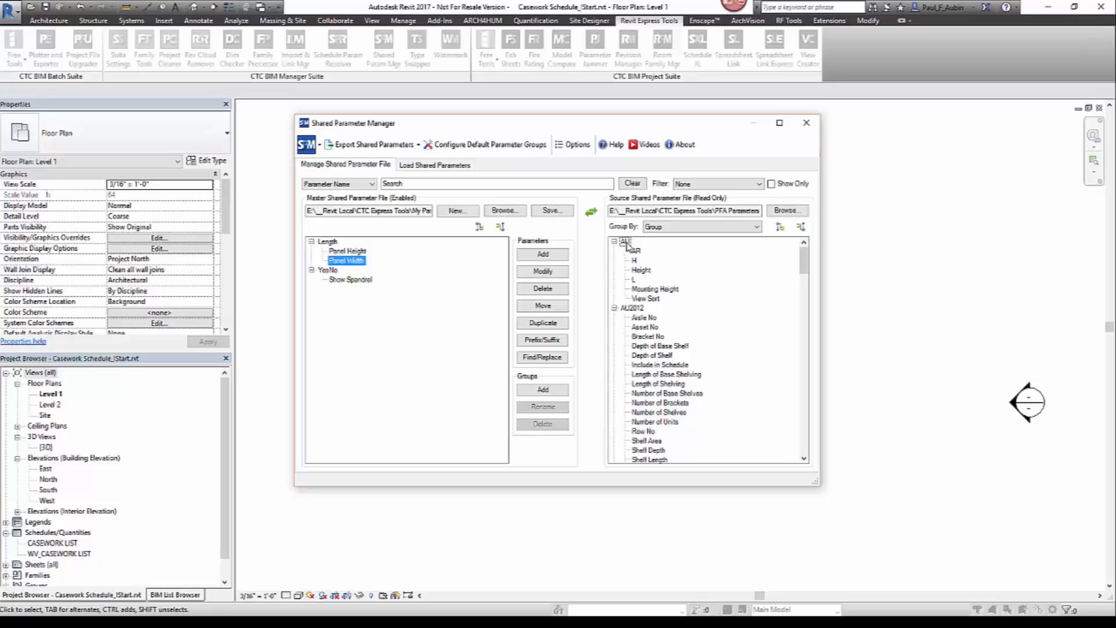
click(633, 312)
scroll(636, 314, down, 2)
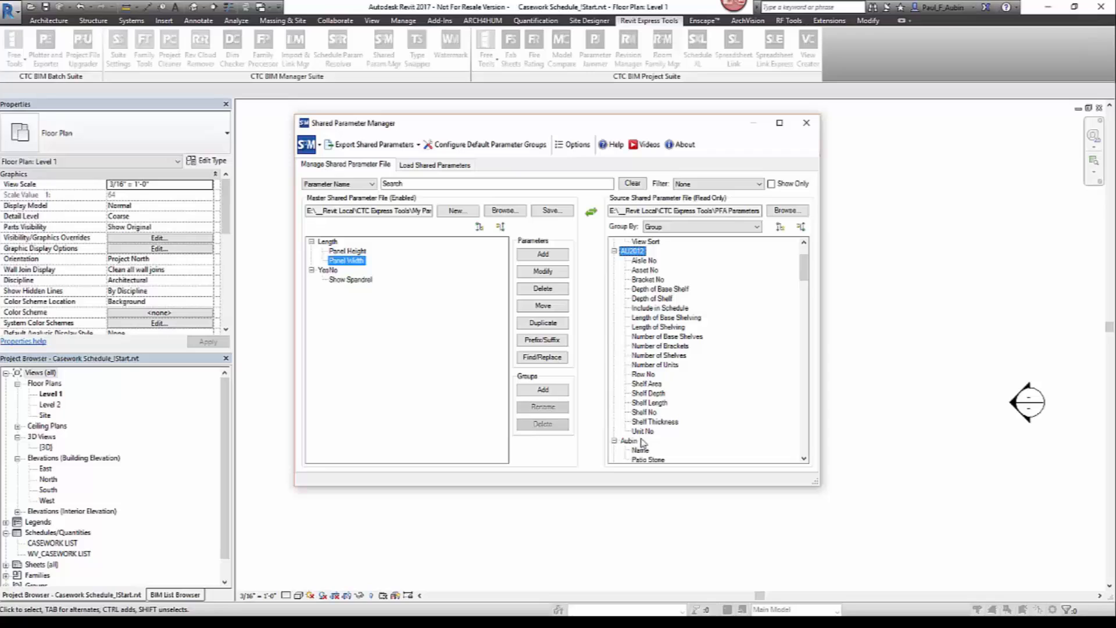
Group the source parameters by Parameter Type and examine the Length, Material, Number and Text categories
click(695, 228)
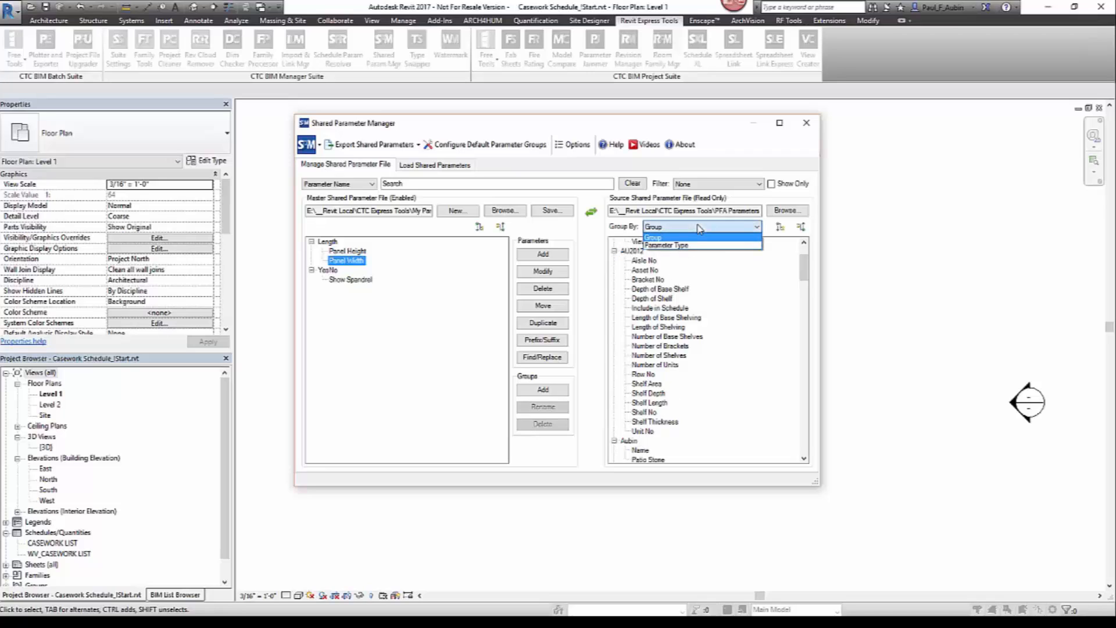
click(687, 247)
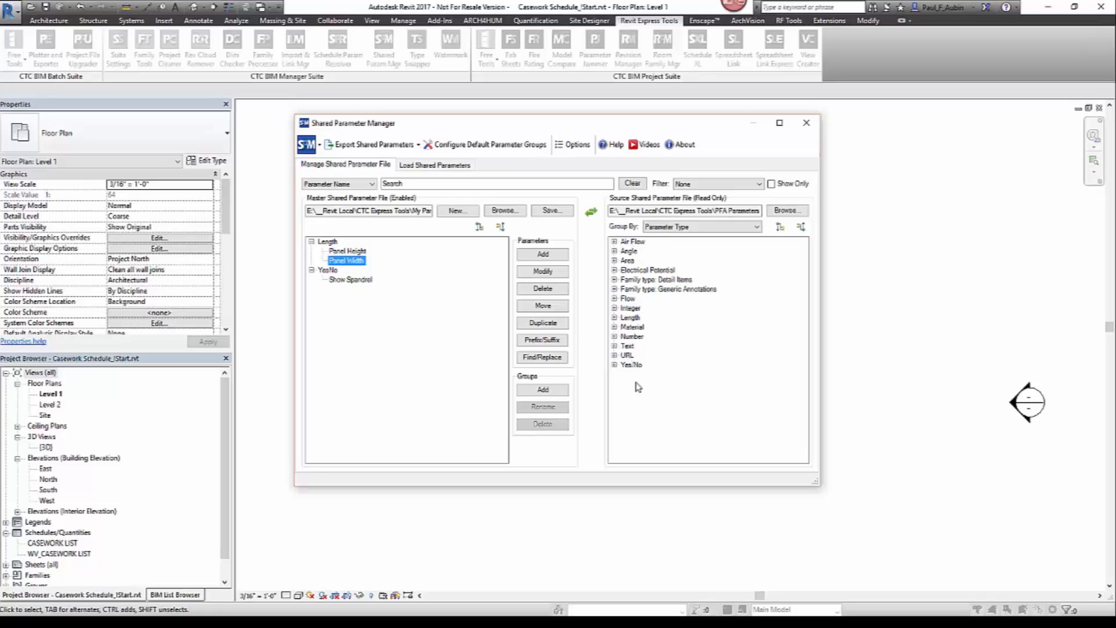
click(615, 318)
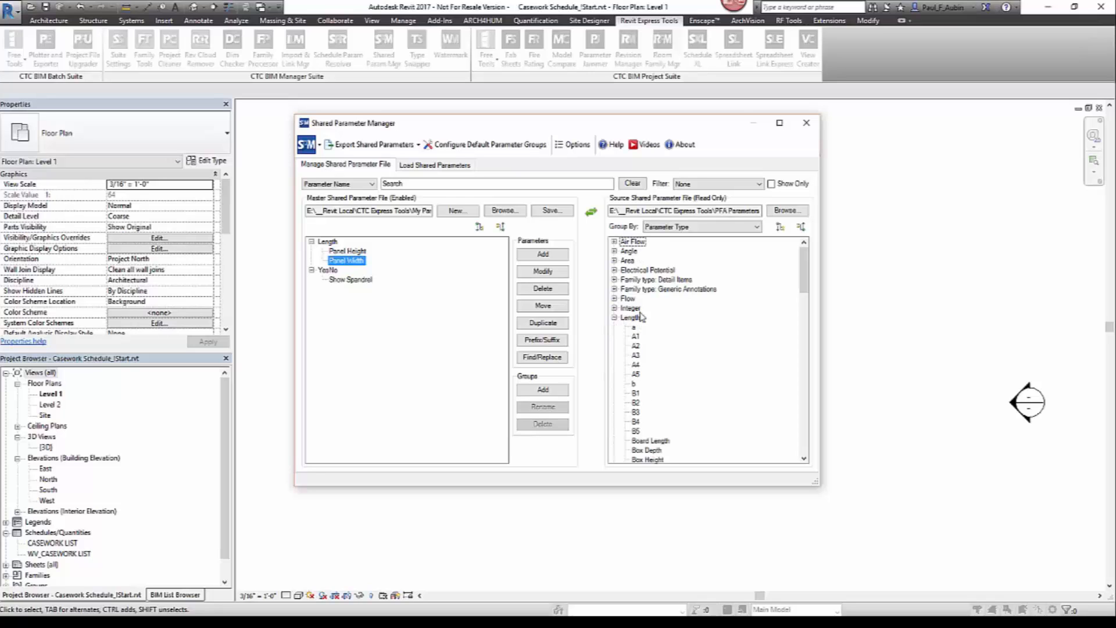
scroll(644, 332, down, 3)
scroll(647, 356, down, 15)
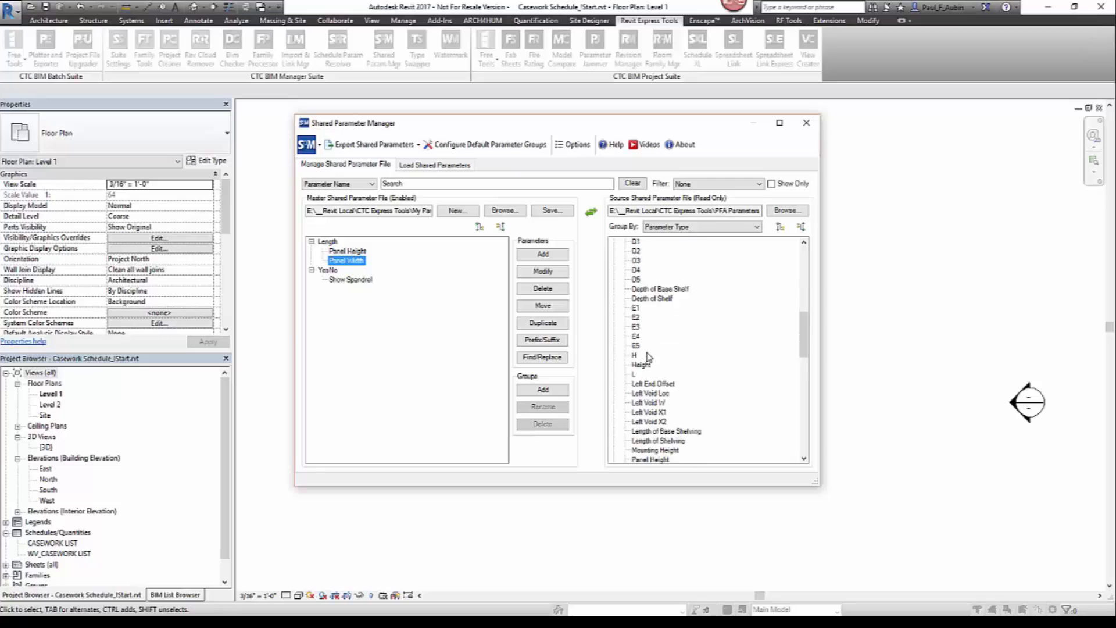
scroll(654, 374, down, 2)
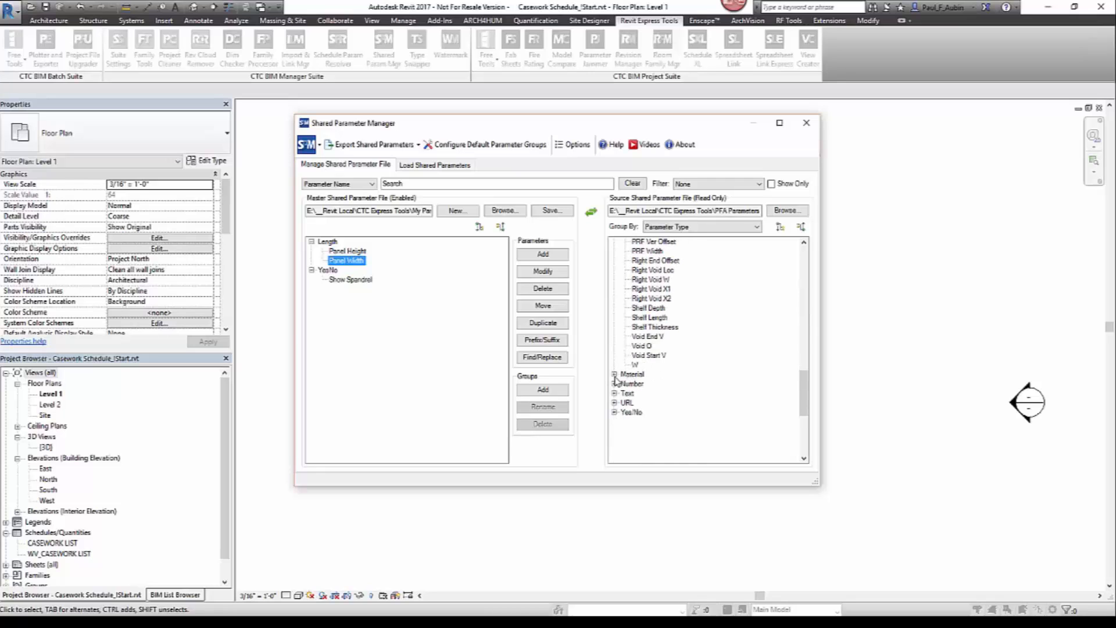
click(615, 374)
click(614, 393)
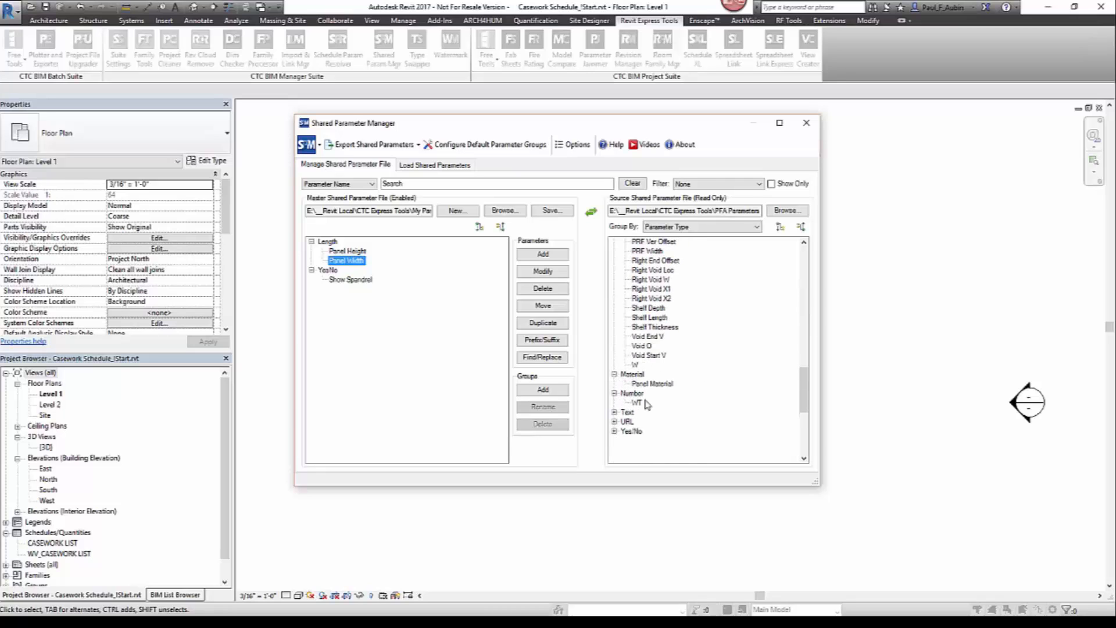
click(614, 412)
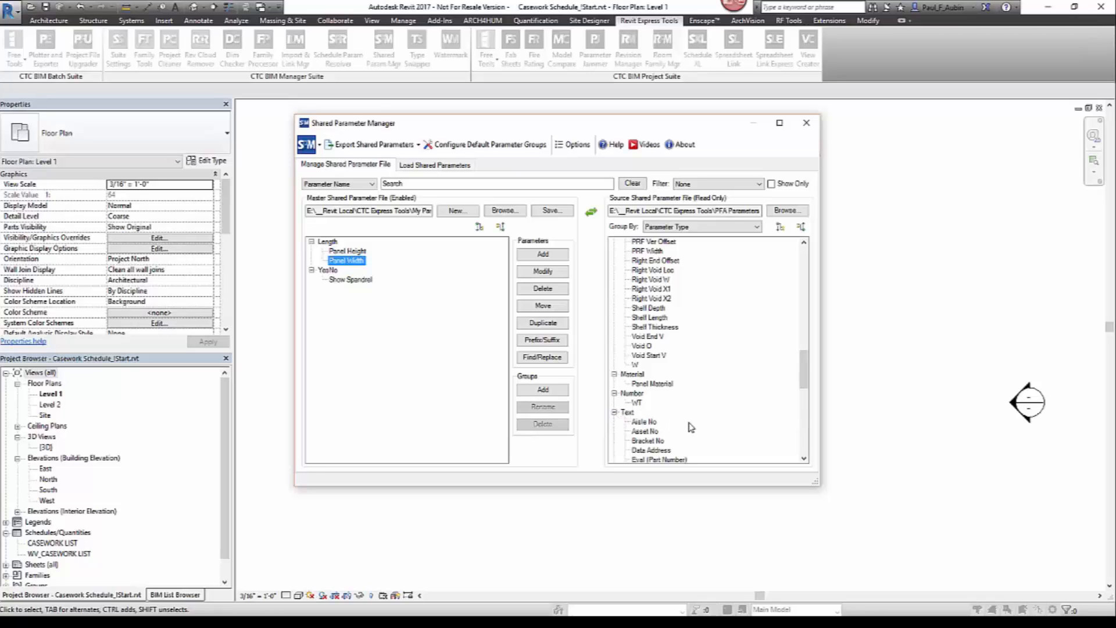
scroll(692, 427, down, 2)
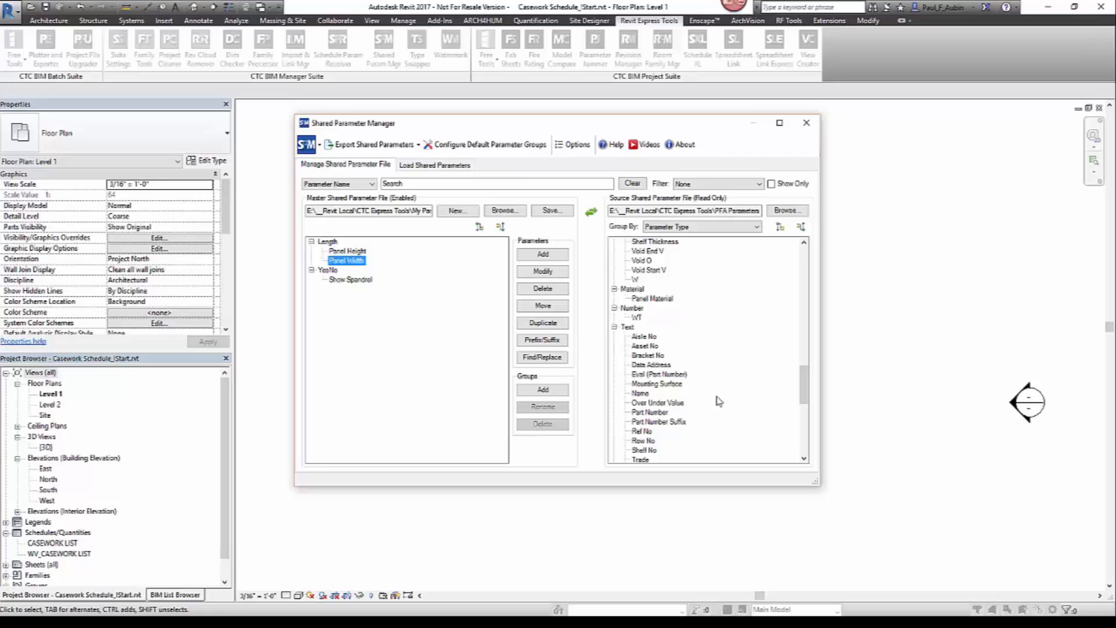
Apply the Naming Issues filter to highlight problematic parameter names in the shared parameter files
click(760, 184)
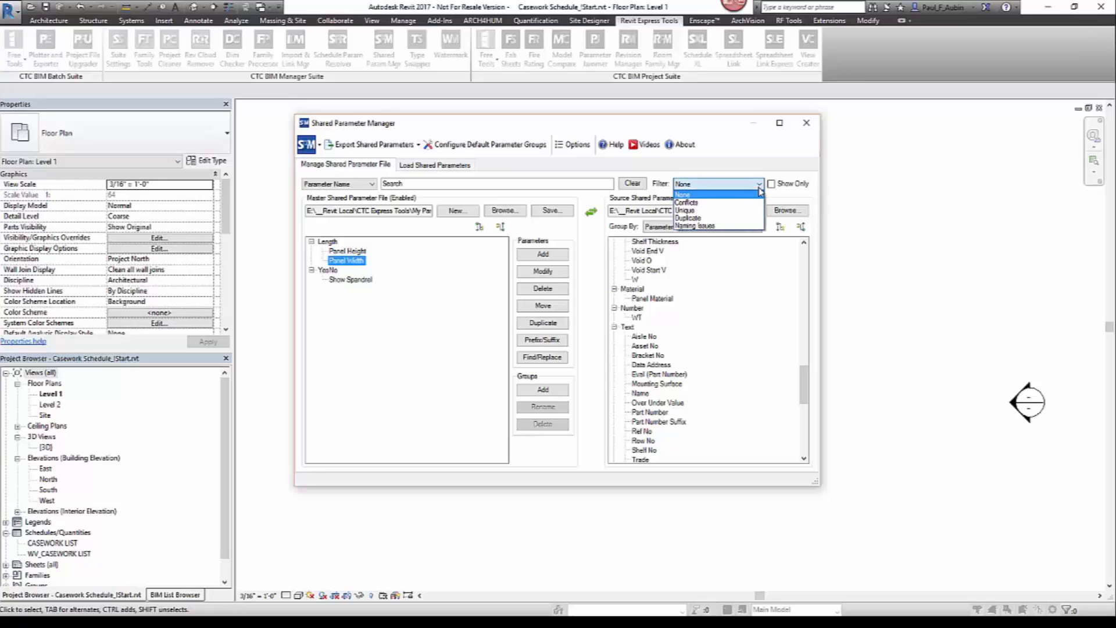
click(692, 226)
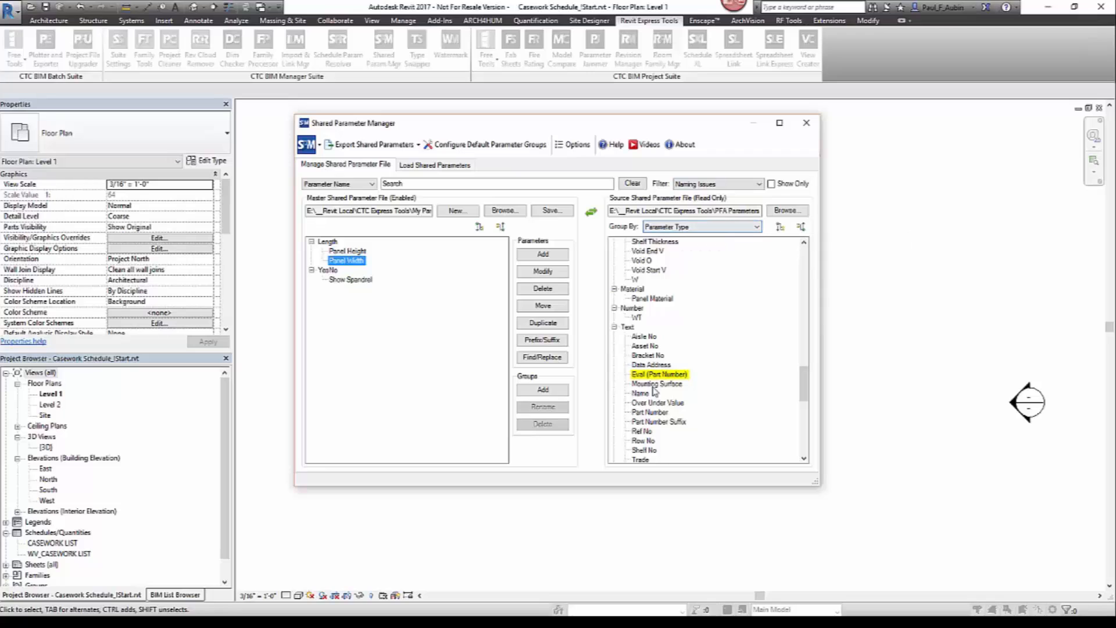
mouse_move(652, 375)
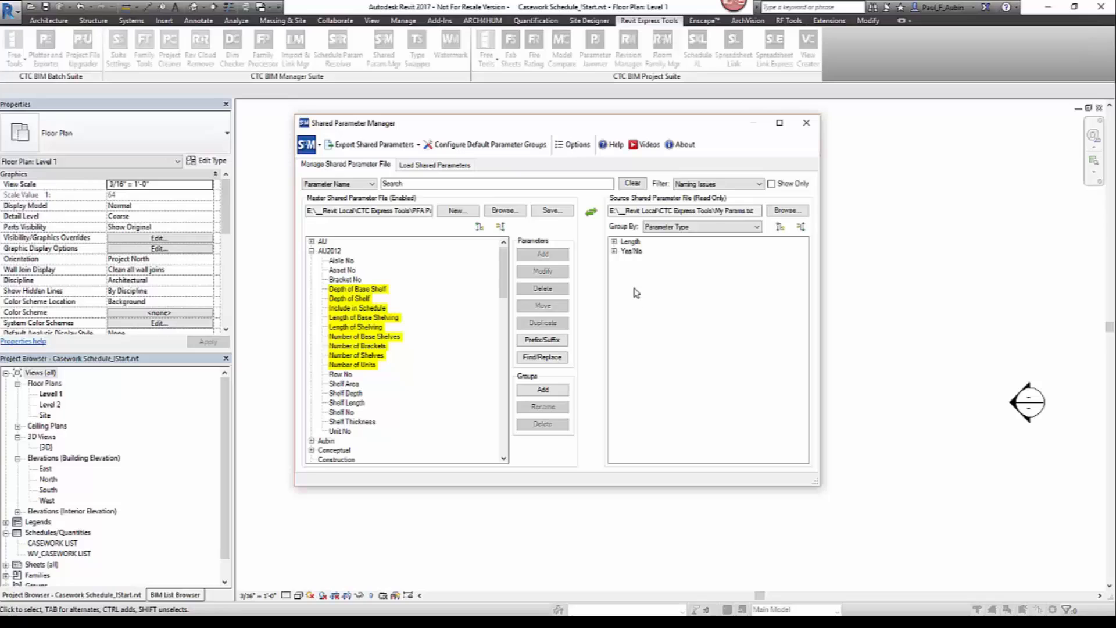
Copy the Show Spandrel parameter from the source file's Yes/No category into the master file's Other group
click(615, 251)
click(654, 260)
drag(503, 274, 505, 382)
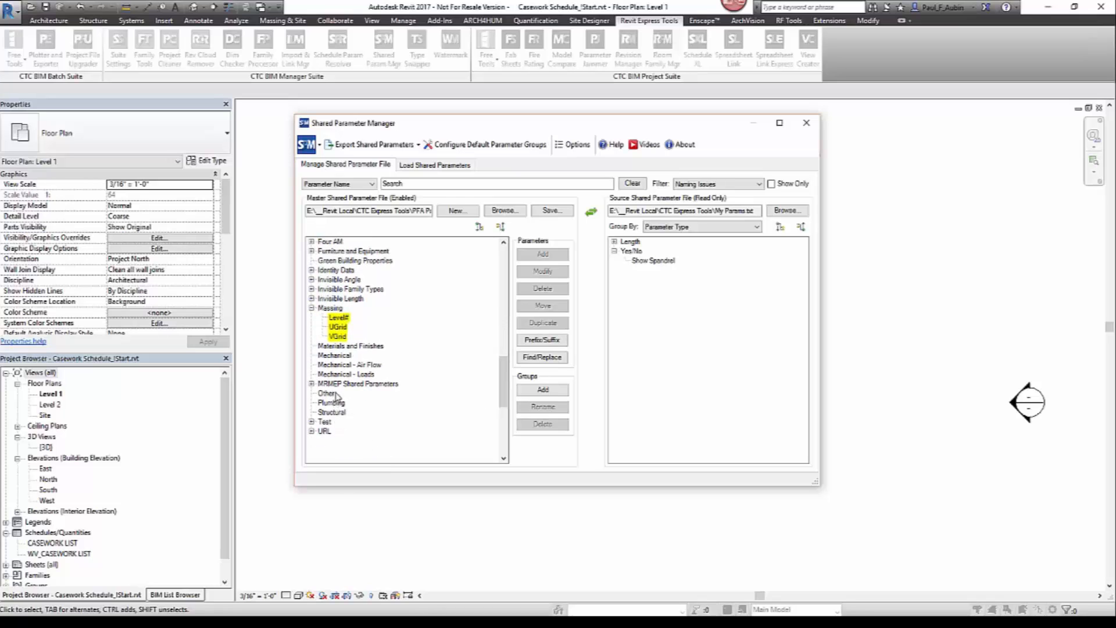
click(663, 263)
drag(664, 266, 327, 399)
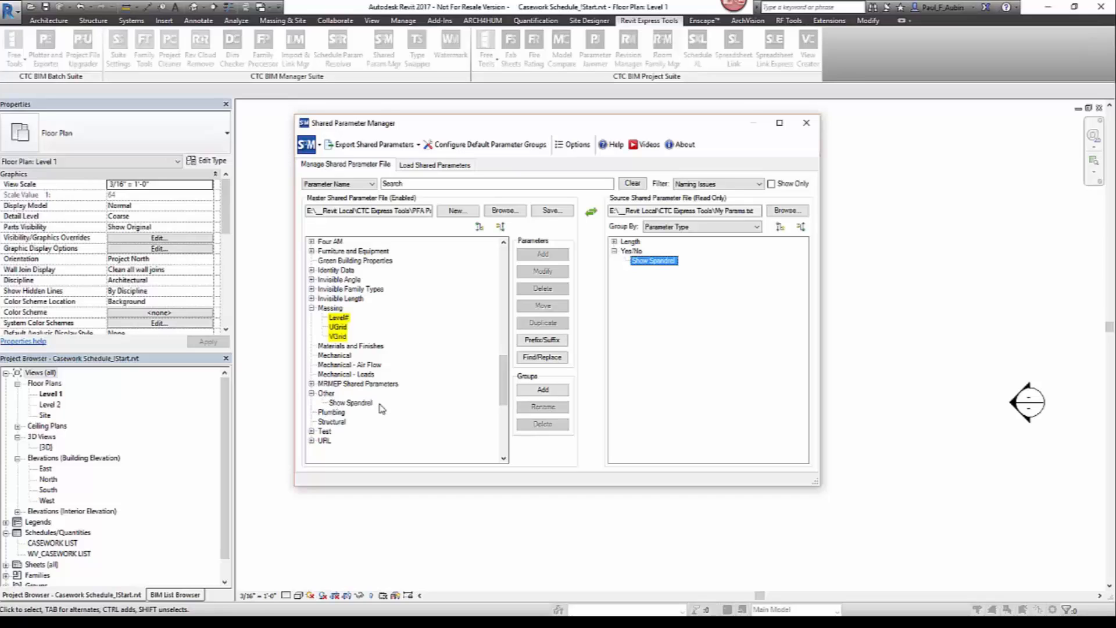
Try to copy the Panel Width parameter from the source file's Length category into the master file
click(614, 241)
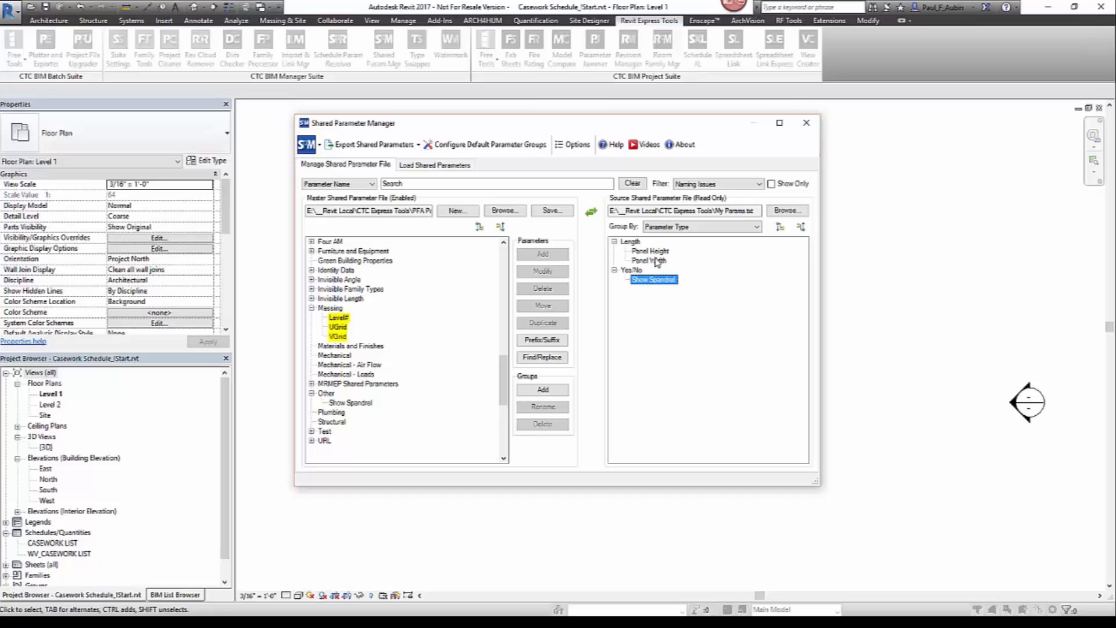
click(657, 261)
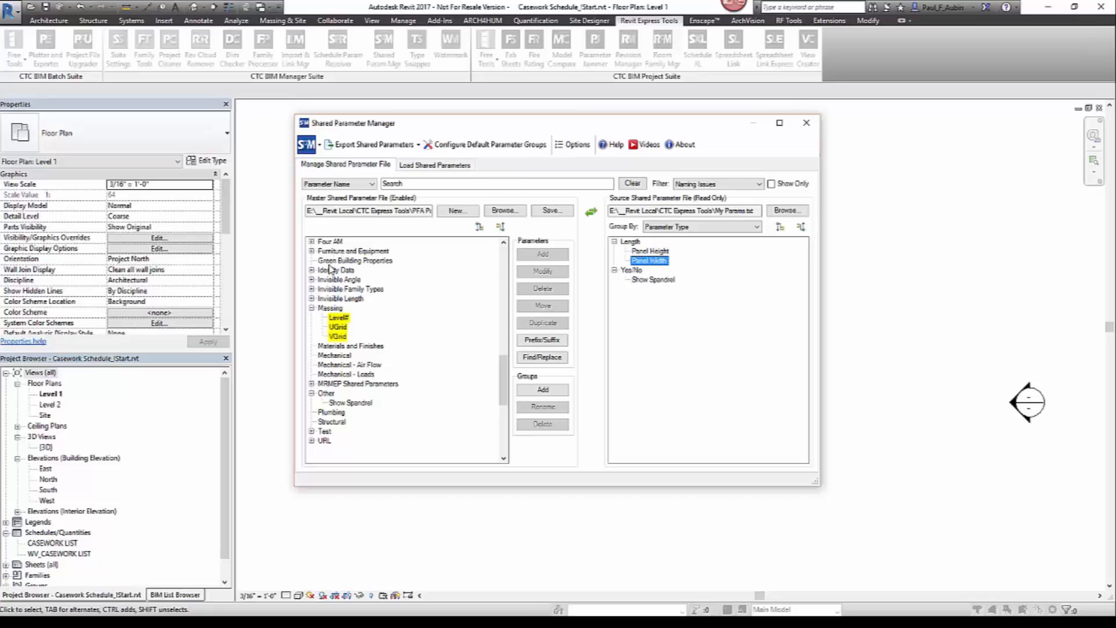
drag(657, 262, 336, 279)
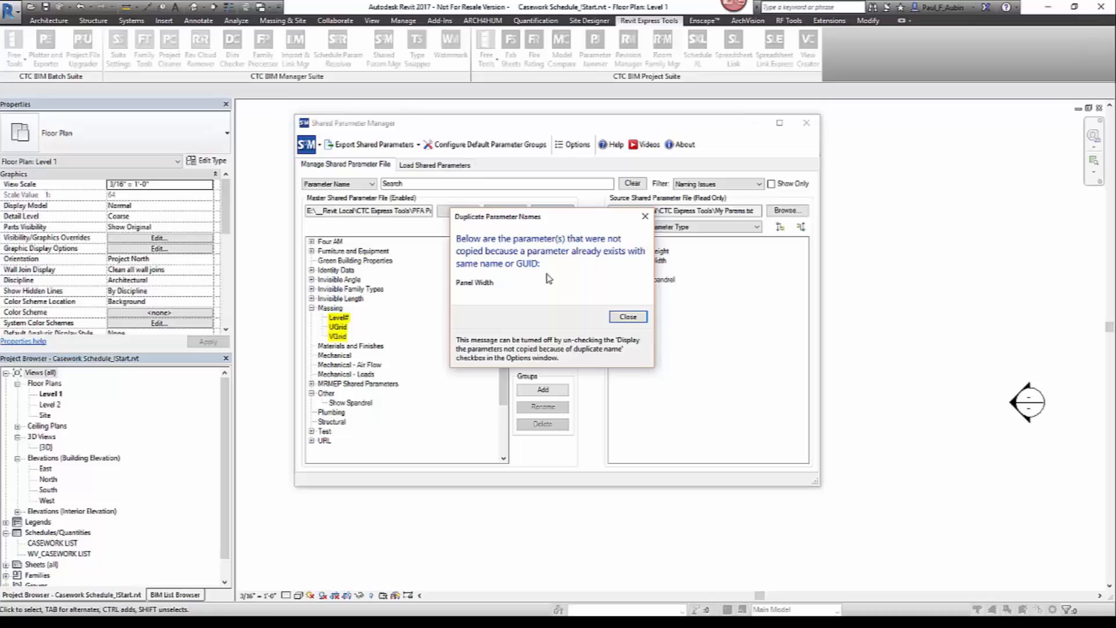
click(645, 216)
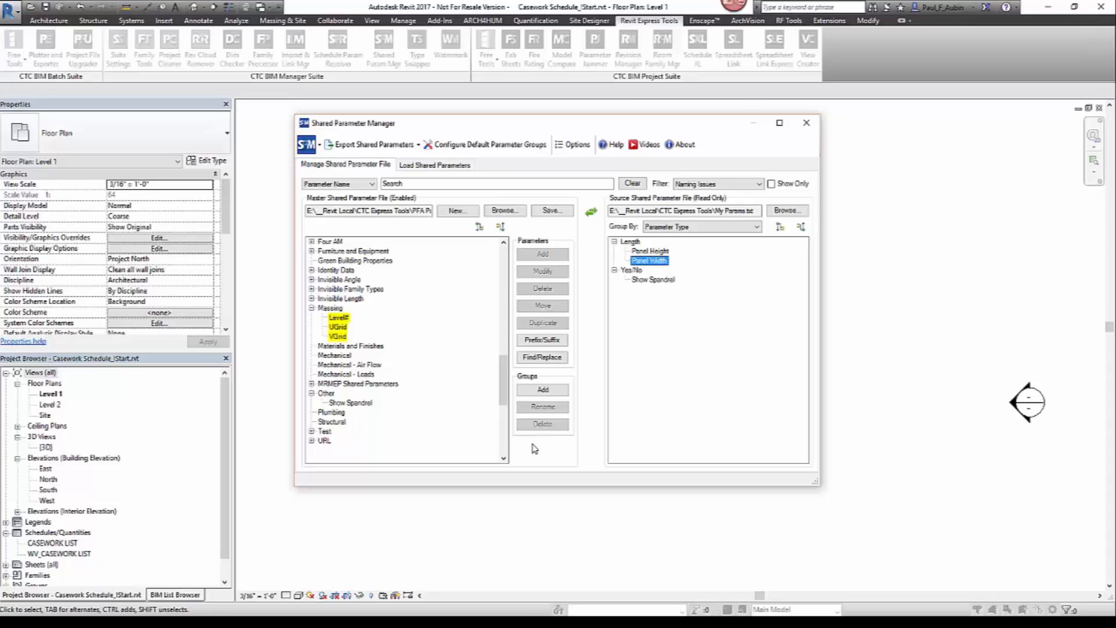
Save the master shared parameter file, accepting that changes made by others are overwritten
click(553, 213)
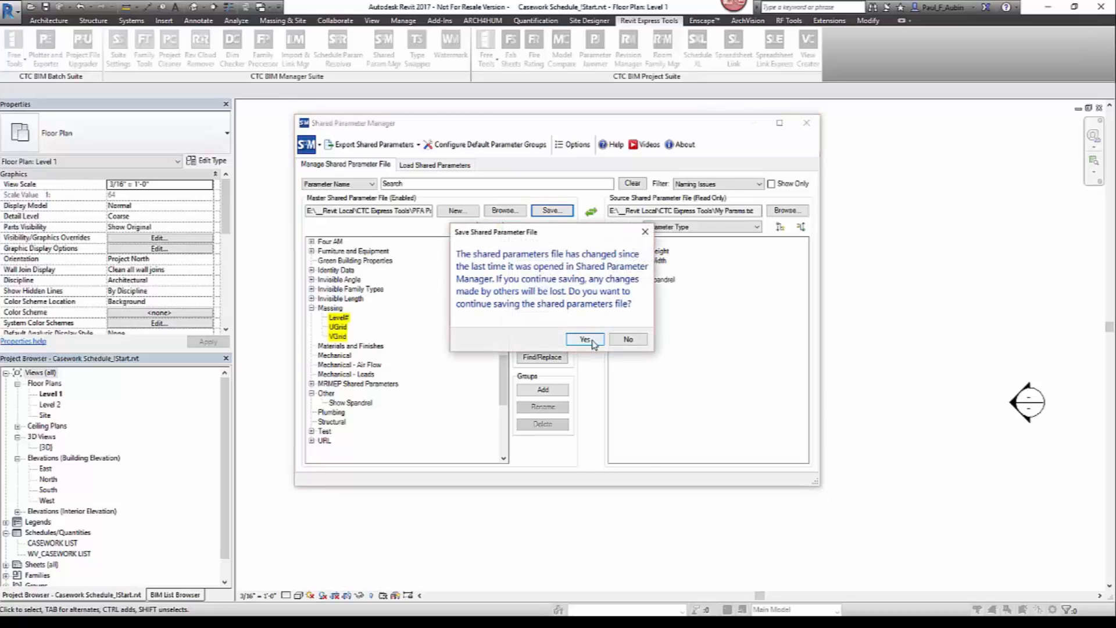
click(588, 340)
click(629, 315)
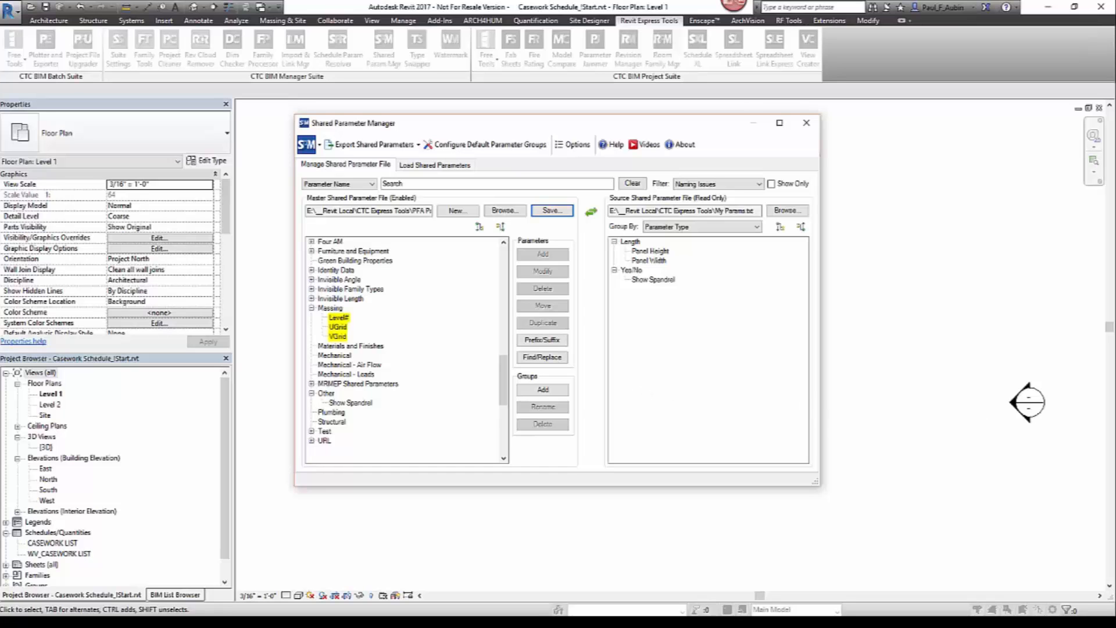
Examine the details of PFA Parameters (Master).2.txt in the CTC Express Tools folder in File Explorer
drag(1115, 104, 657, 104)
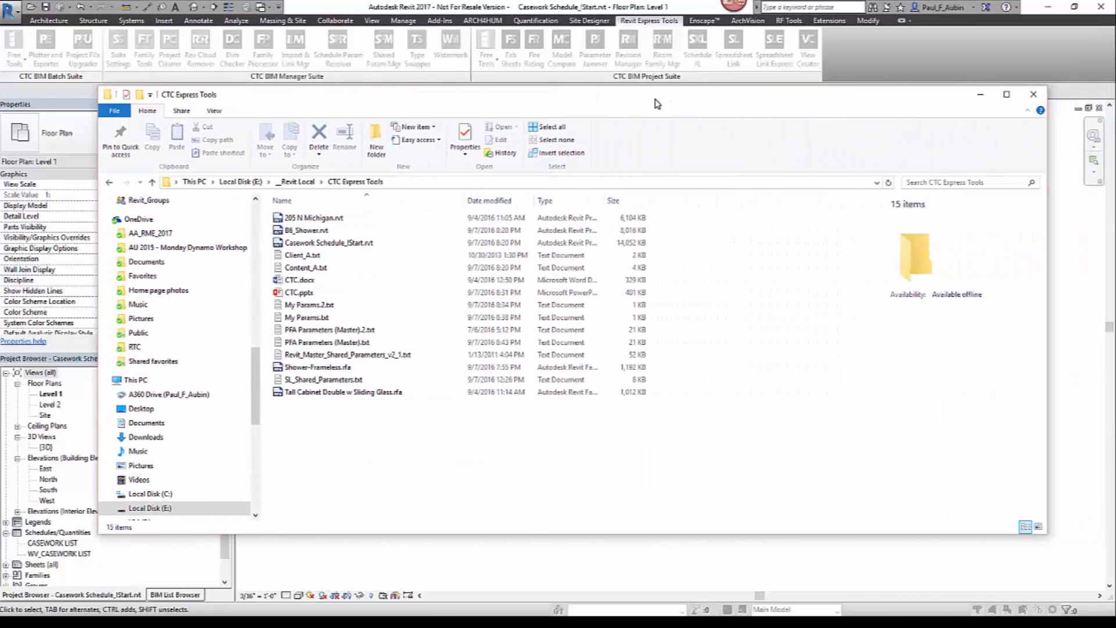
click(362, 330)
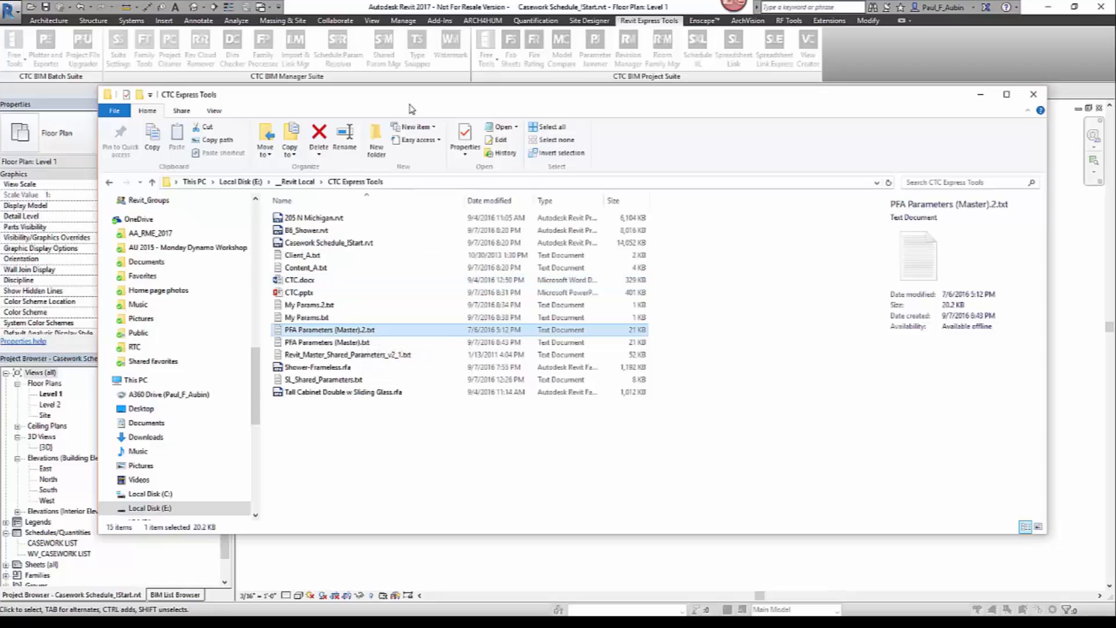
drag(425, 100, 1115, 123)
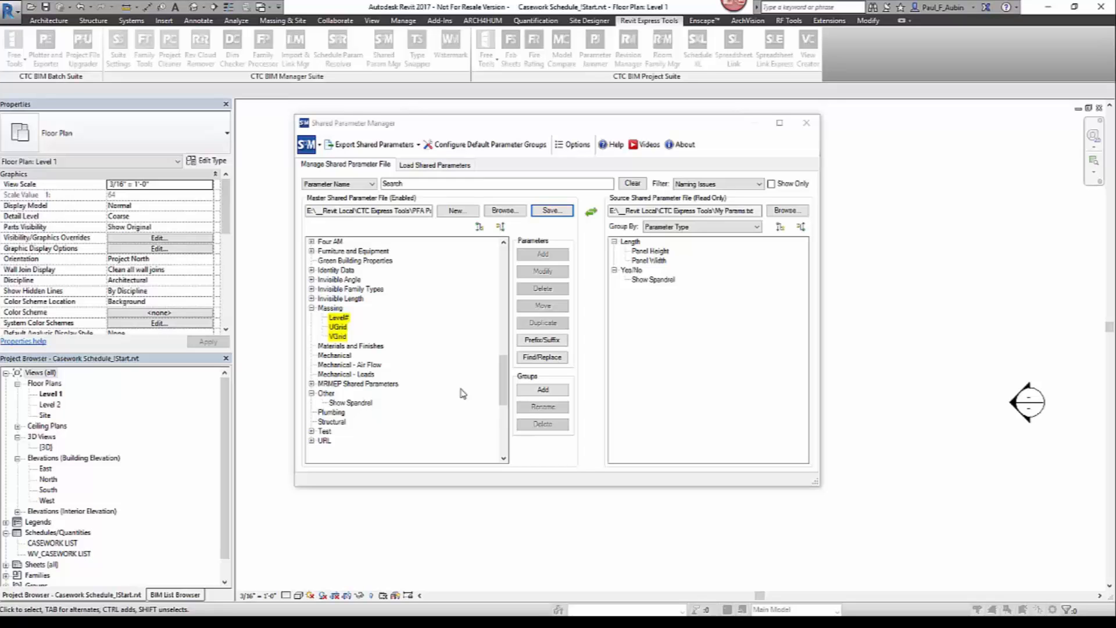
Load SL_Shared_Parameters.txt from the CTC Express Tools folder as the master shared parameter file
drag(604, 127, 650, 148)
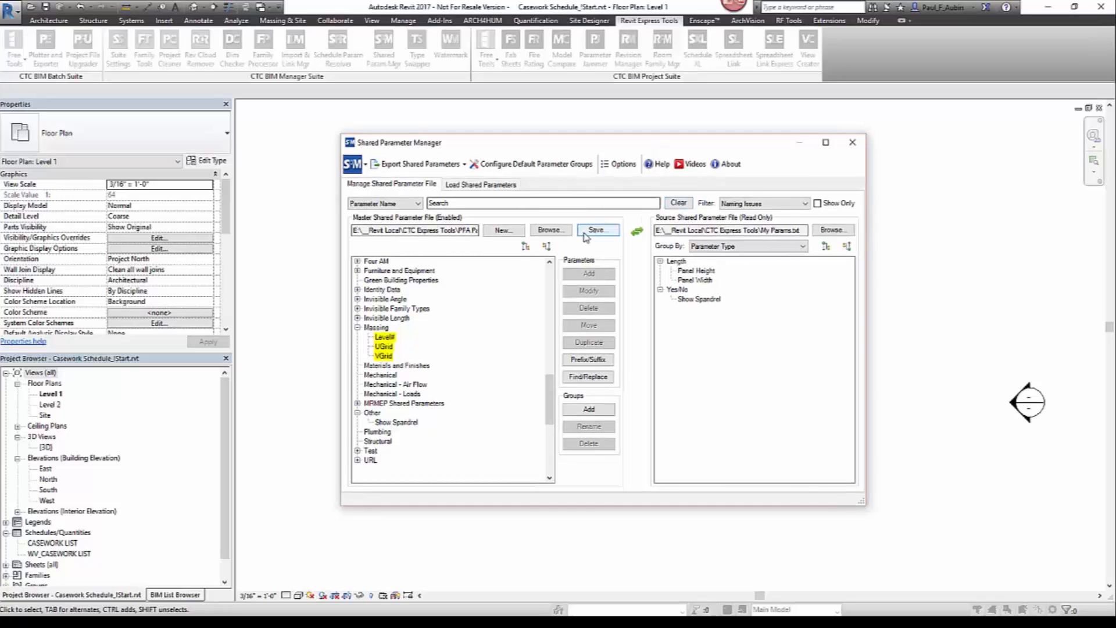
click(546, 231)
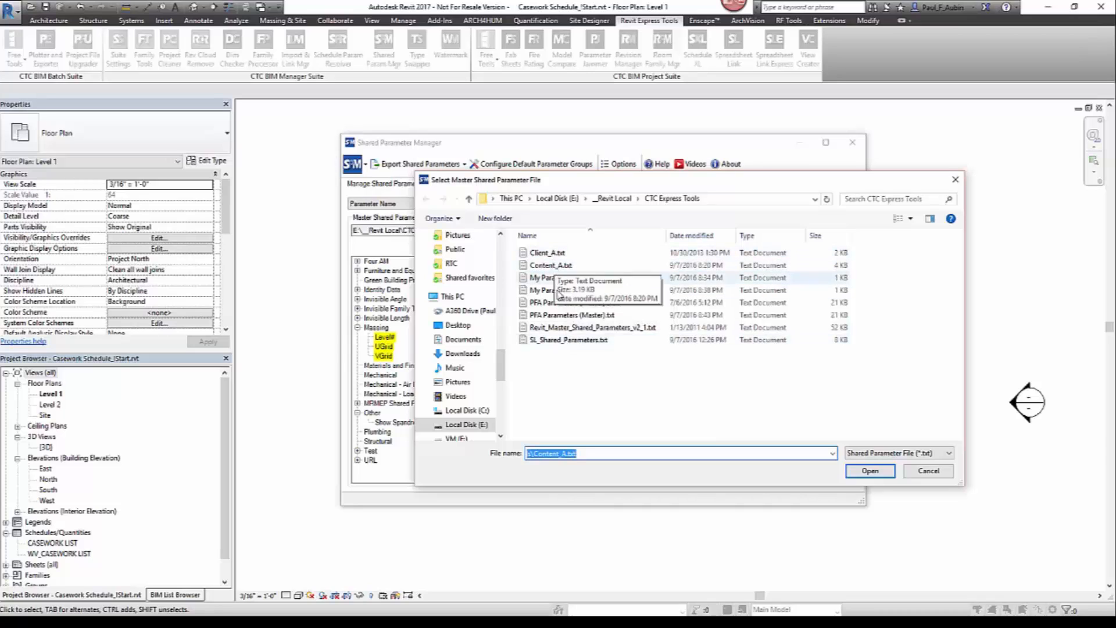
click(556, 342)
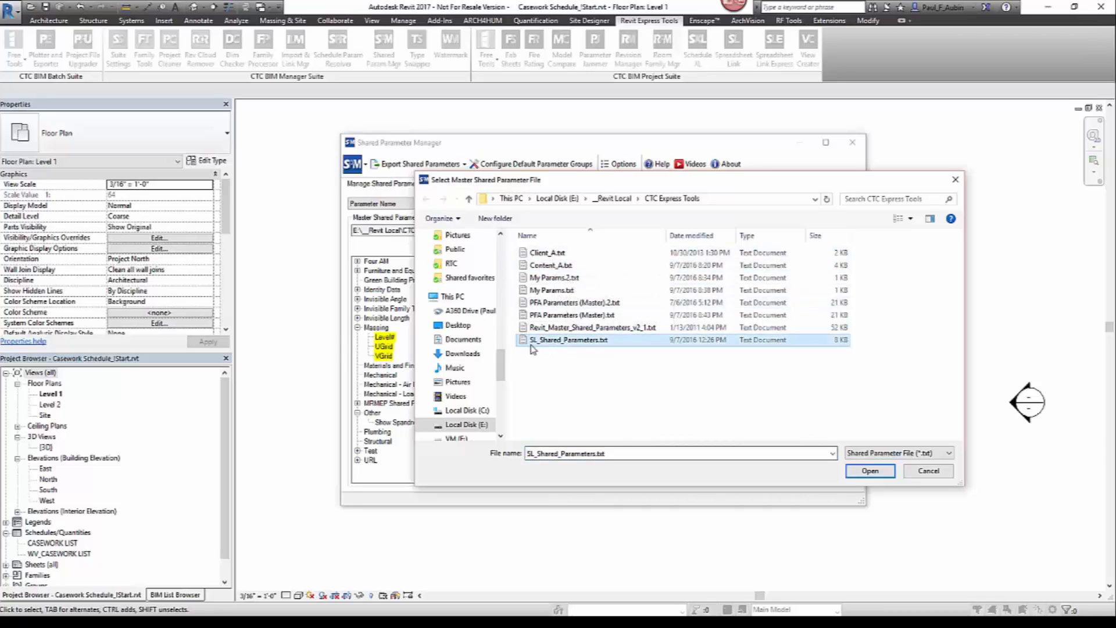
click(870, 471)
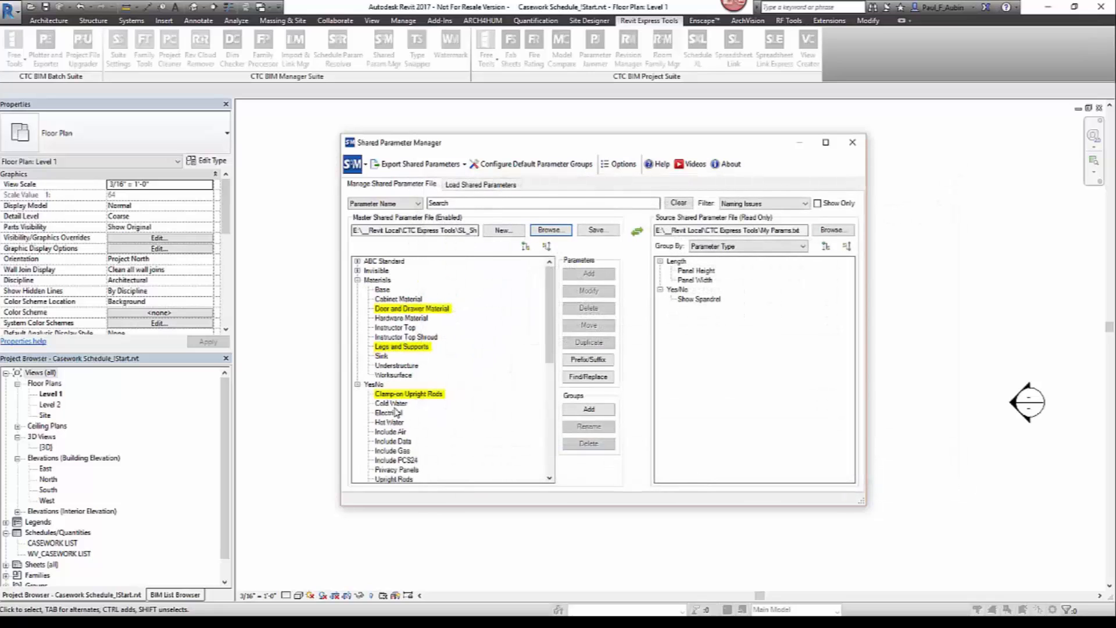
Review the naming issues and the naming pattern of the YesNo group's parameters, and close the Shared Parameter Manager
mouse_move(414, 385)
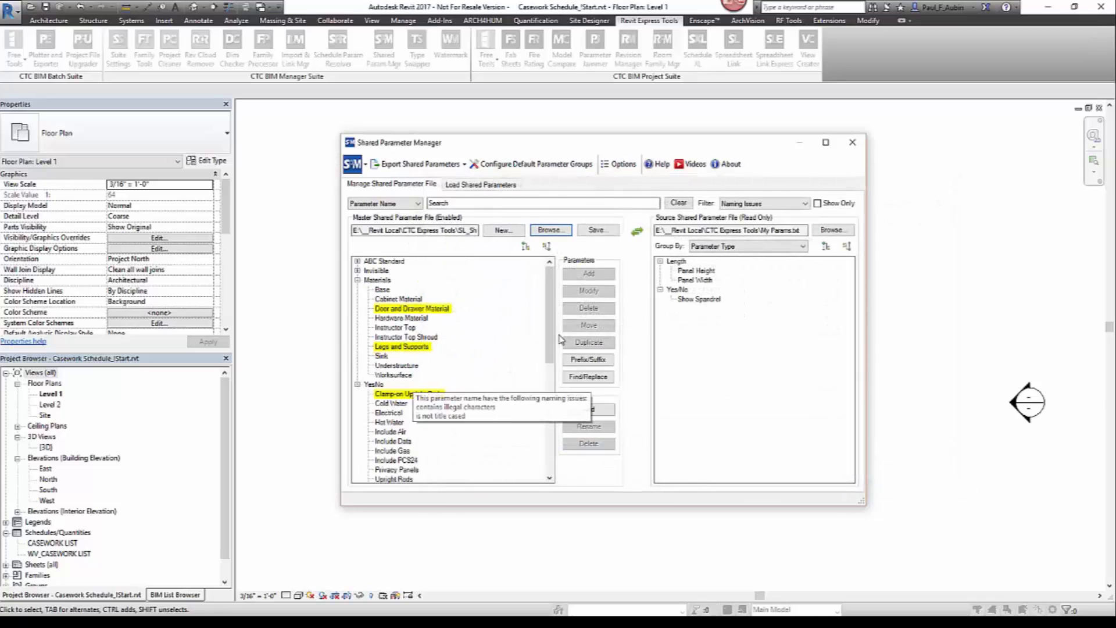
drag(554, 330, 553, 365)
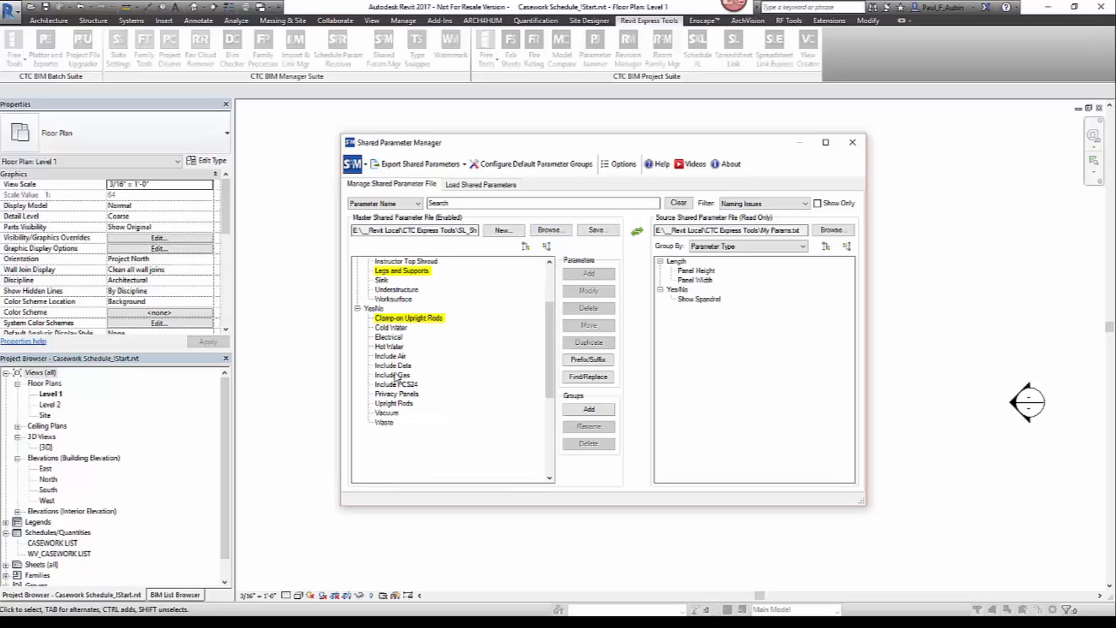
click(388, 357)
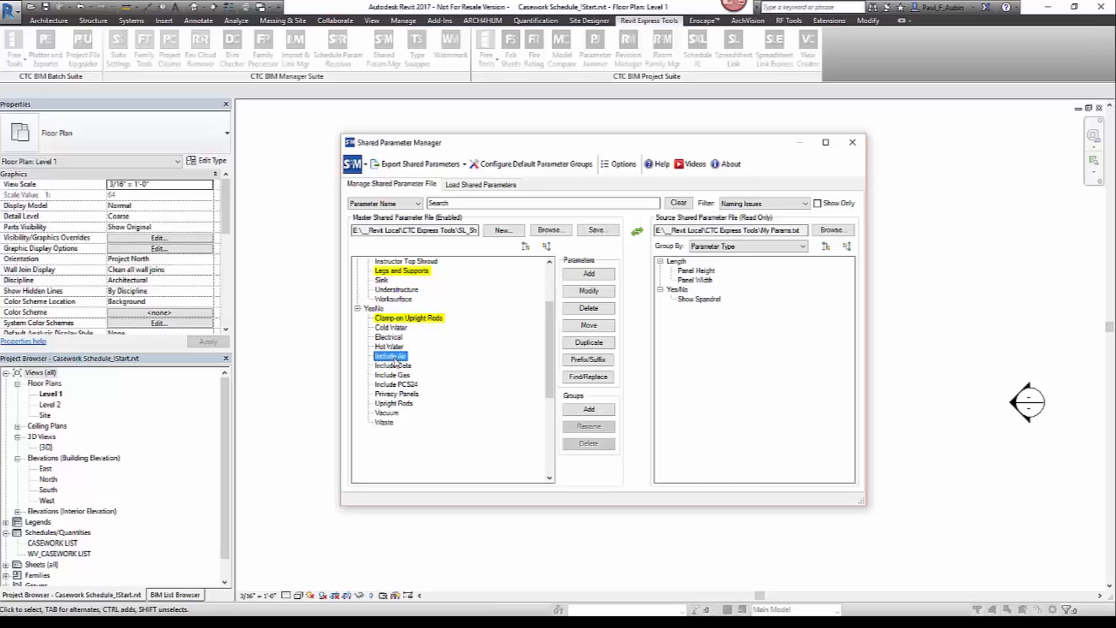
click(390, 367)
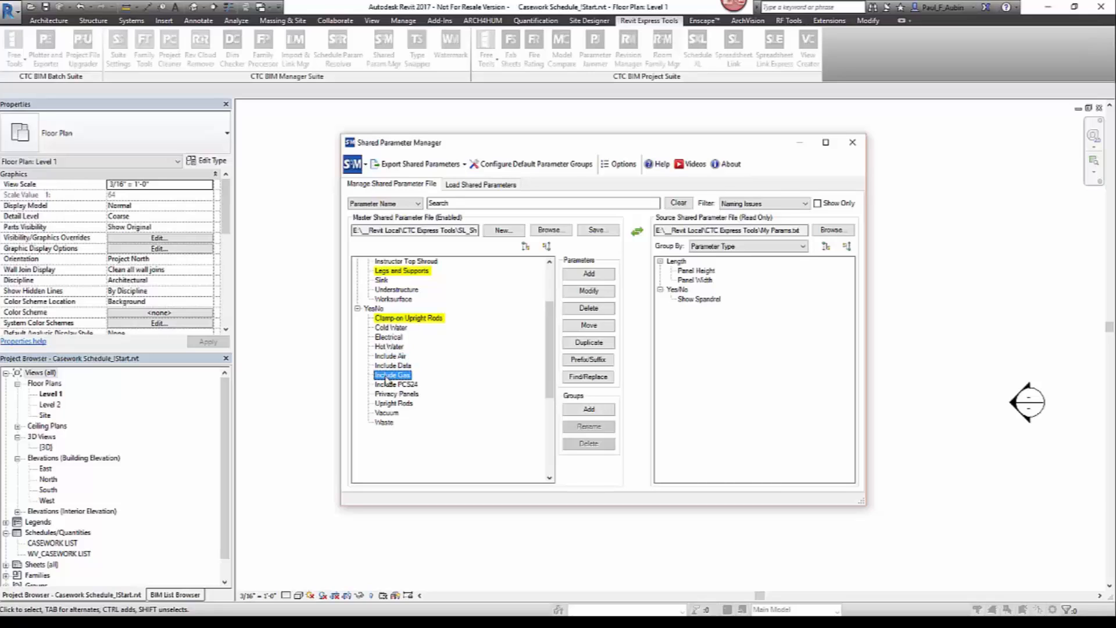
click(391, 414)
click(386, 423)
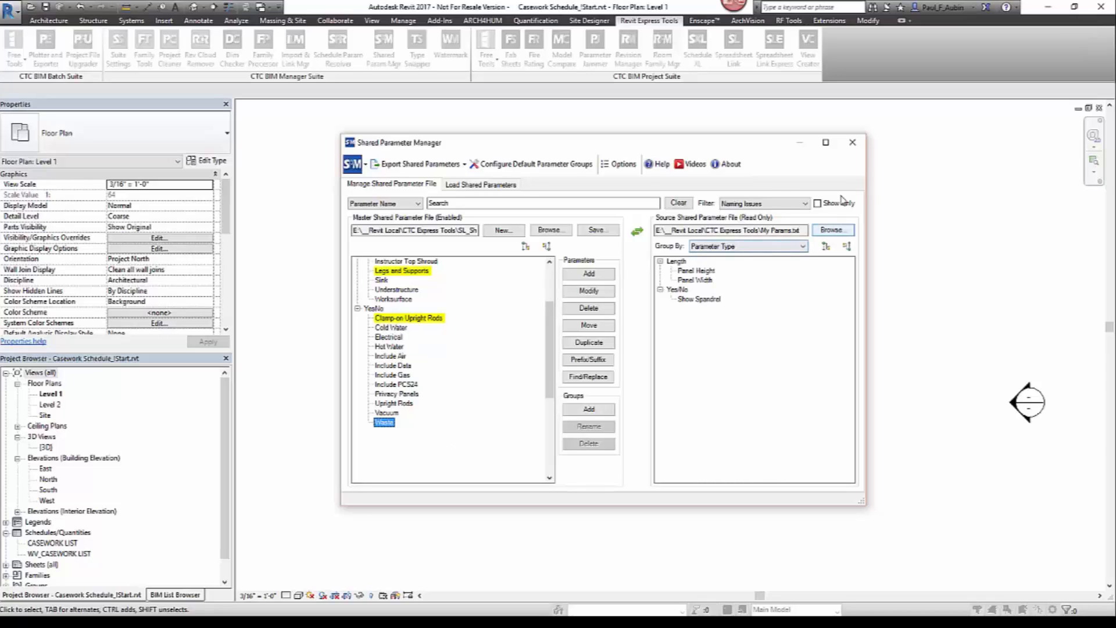
click(852, 143)
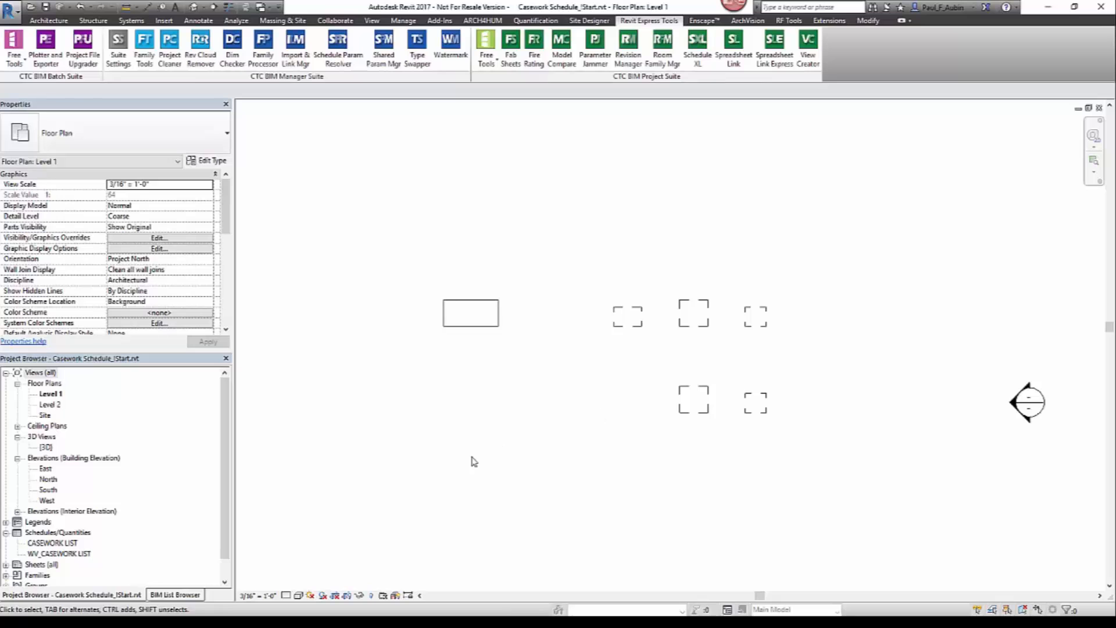
Enable gas for the first C3 item in the WV_CASEWORK LIST schedule and open the CASEWORK LIST schedule
double_click(52, 554)
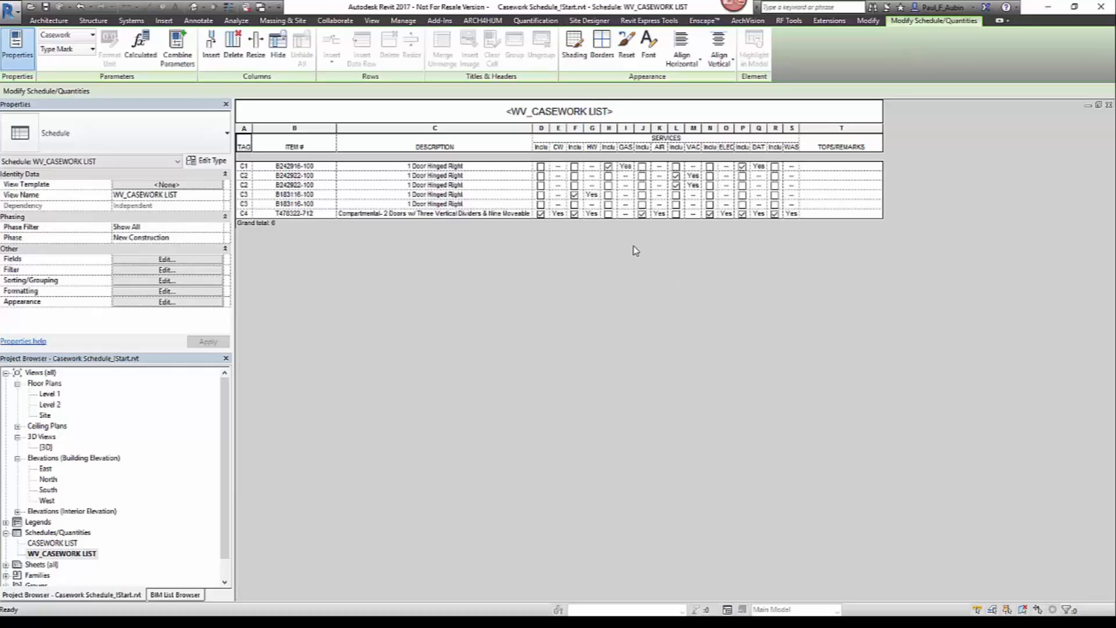
click(608, 195)
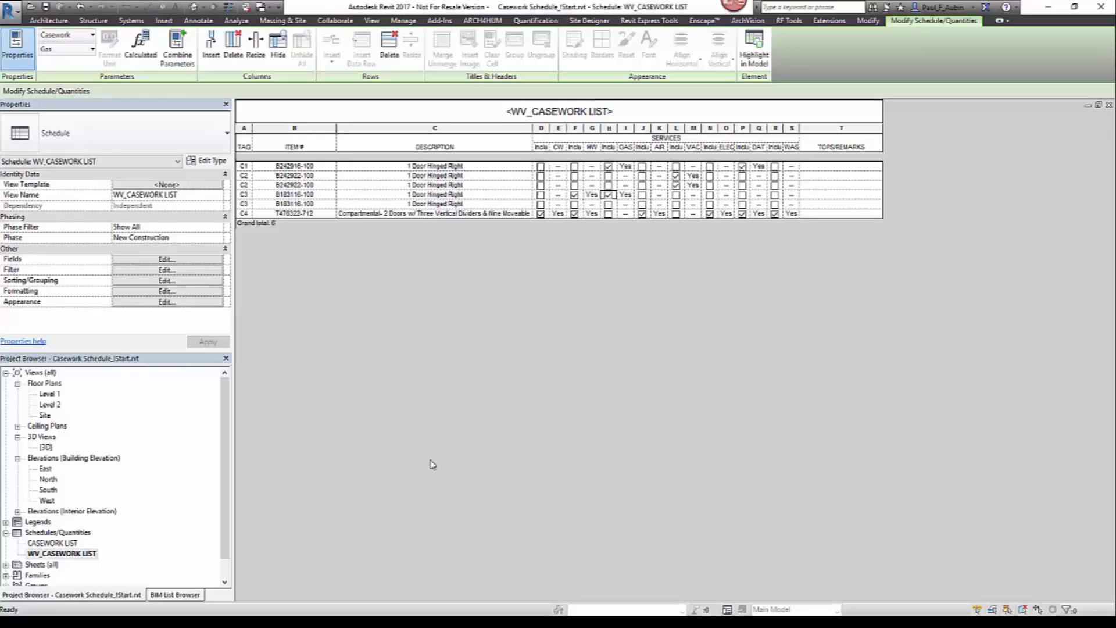
double_click(52, 542)
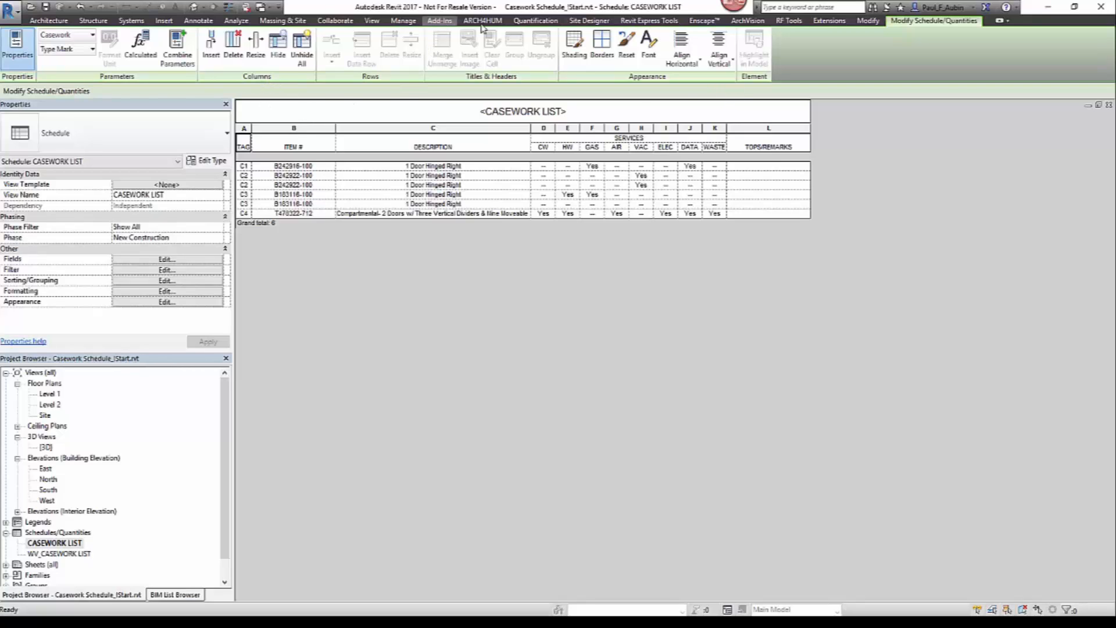
Start the Shared Parameter Manager with SL_Shared_Parameters.txt as the master shared parameter file
click(636, 22)
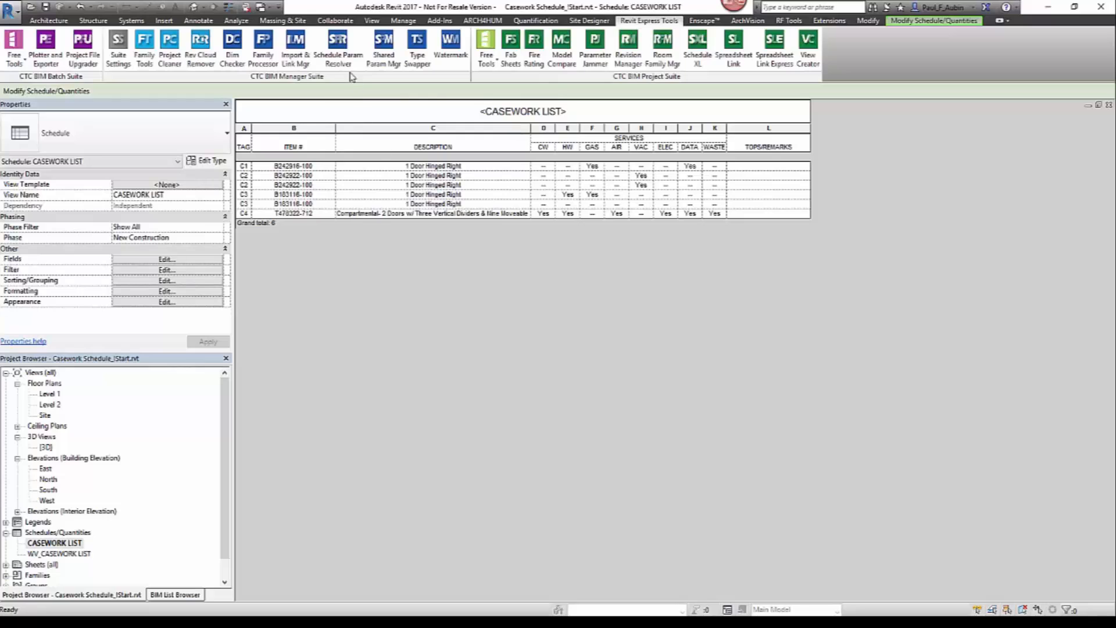
click(383, 49)
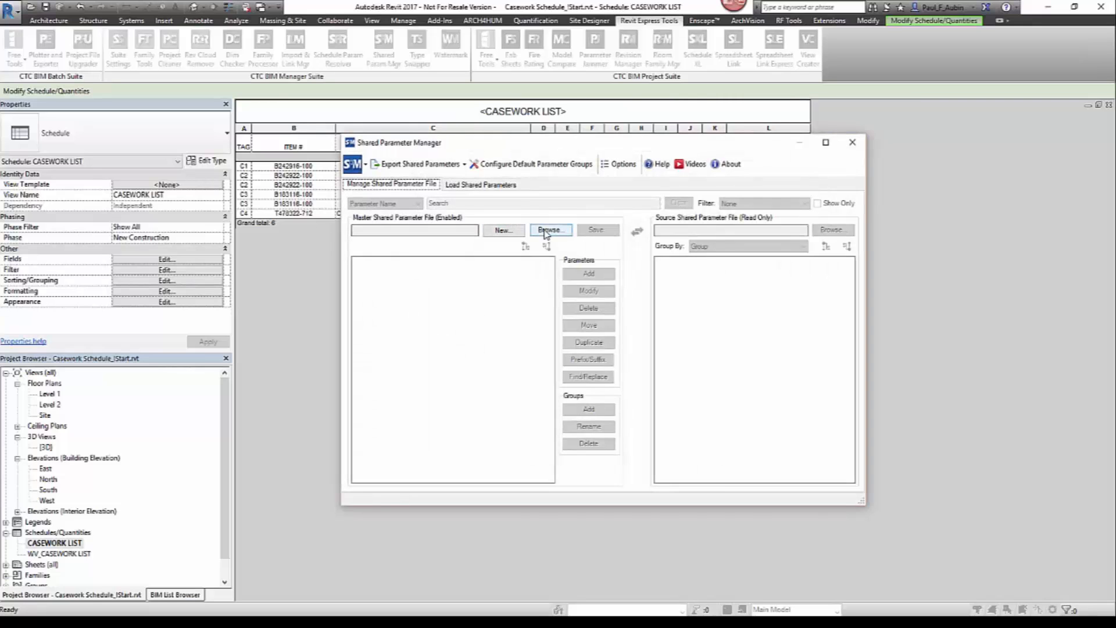
click(546, 231)
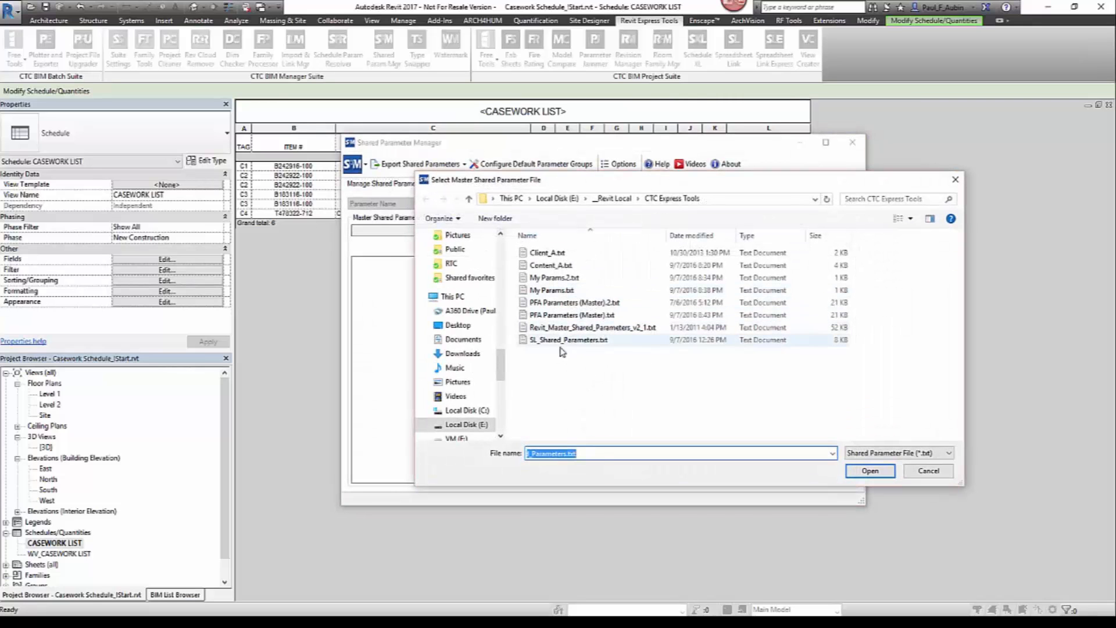
click(563, 341)
click(869, 470)
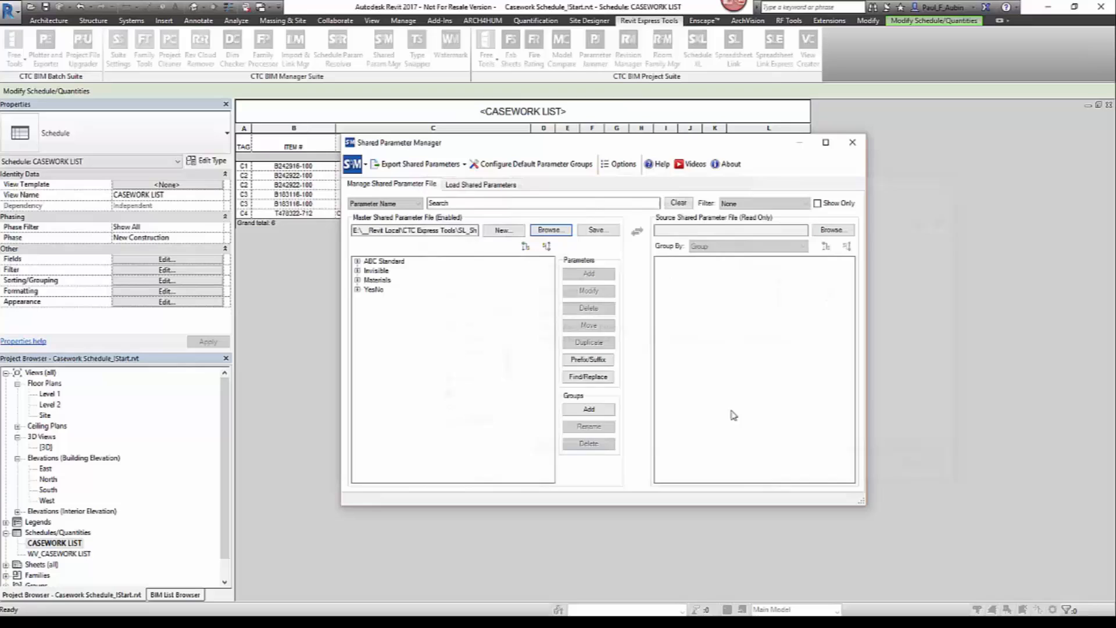
Rename the Electrical parameter in the YesNo group to Include Electrical, accepting the GUID change
click(357, 289)
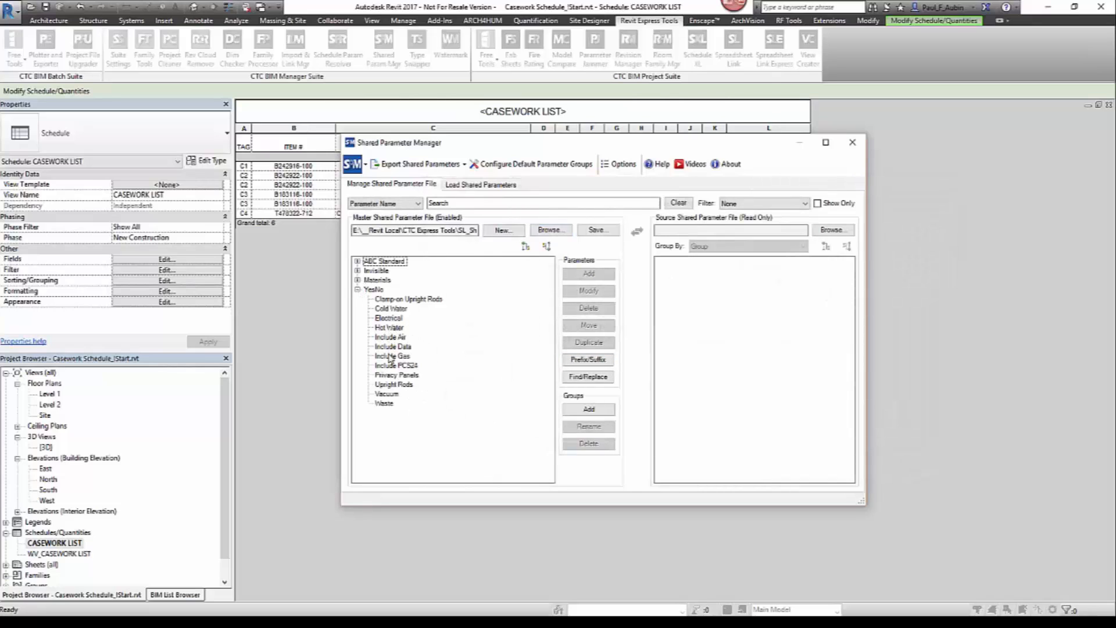
click(389, 317)
click(588, 290)
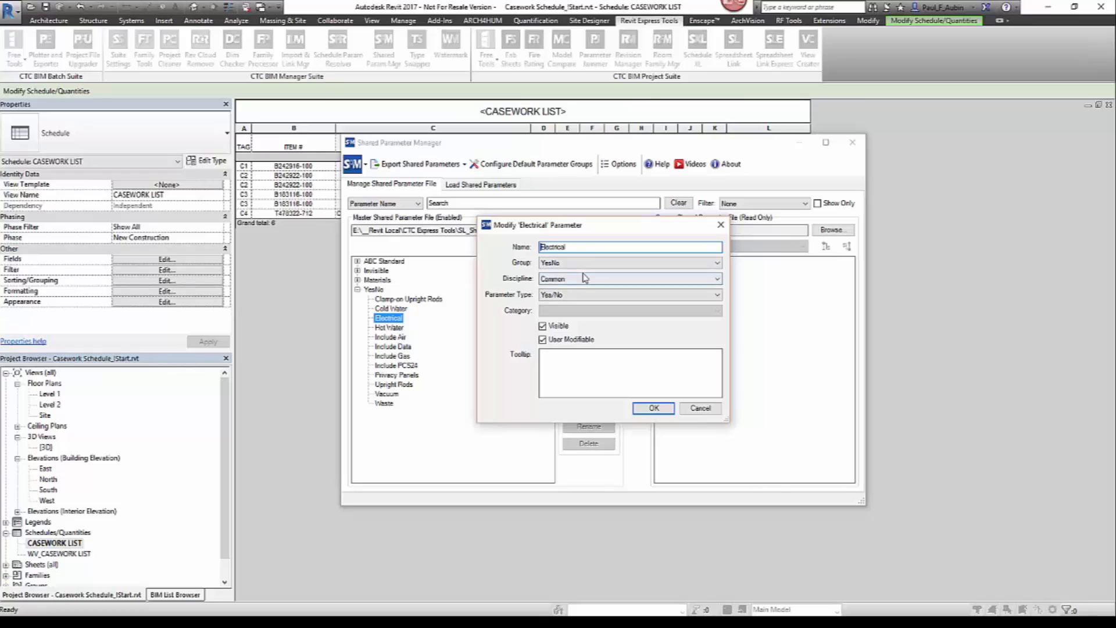
text(Include)
click(650, 406)
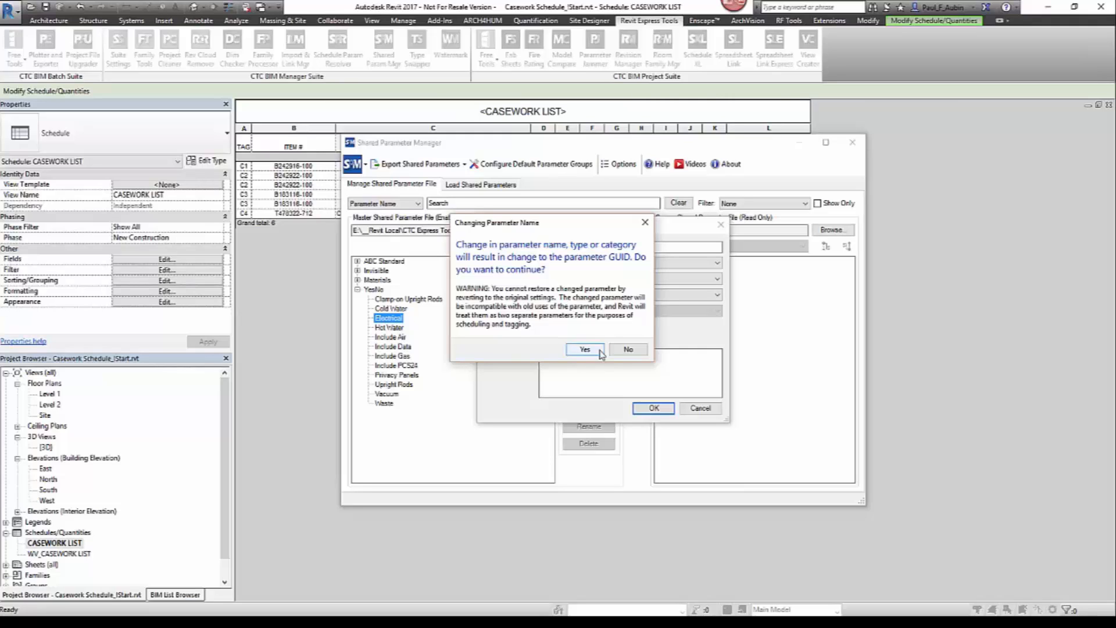
click(584, 349)
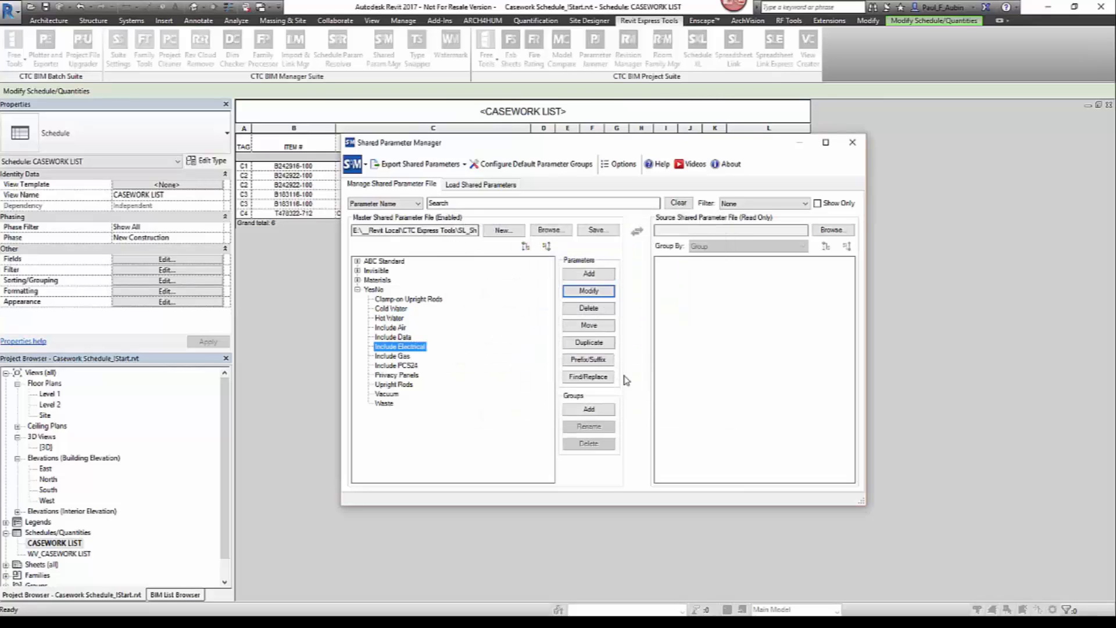
Rename the Vacuum parameter in the YesNo group to Include Vacuum, accepting the GUID change
click(399, 395)
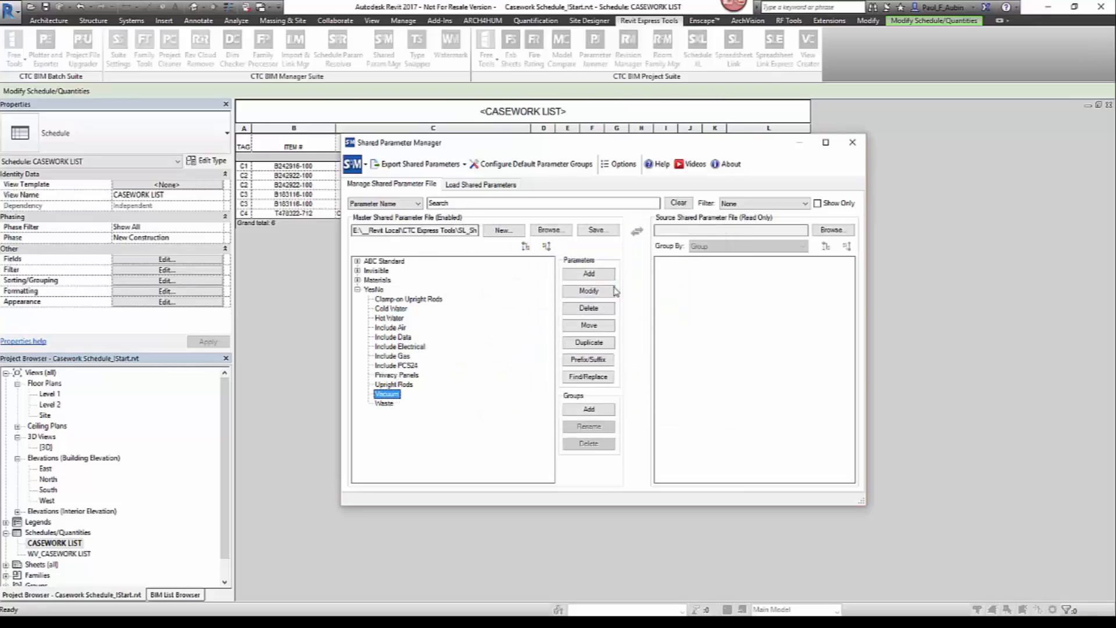
click(589, 291)
click(543, 248)
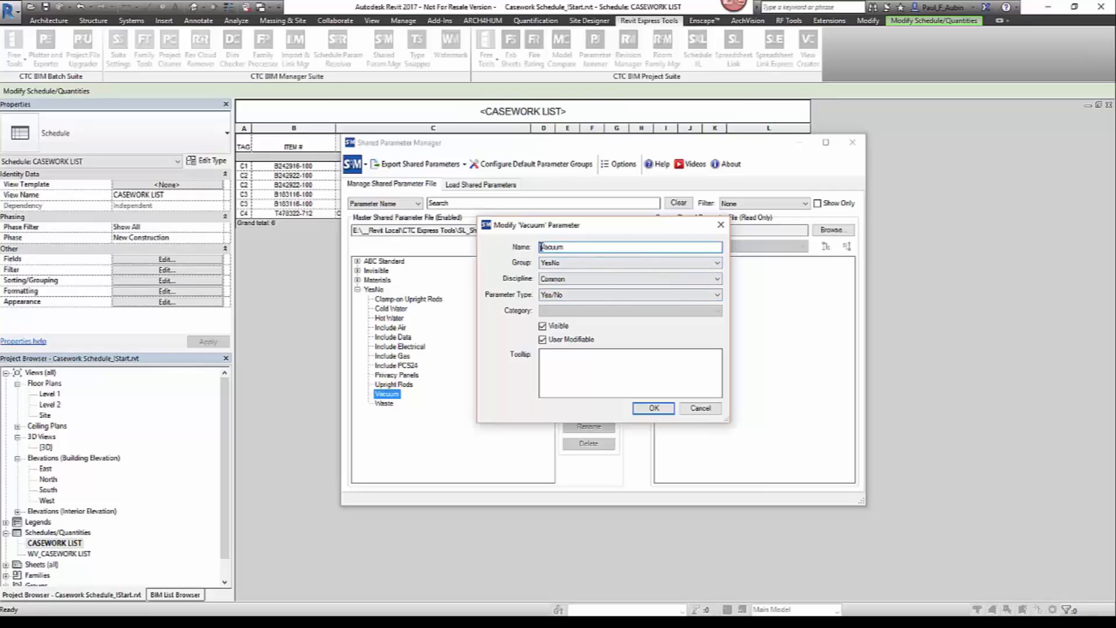
text(Include)
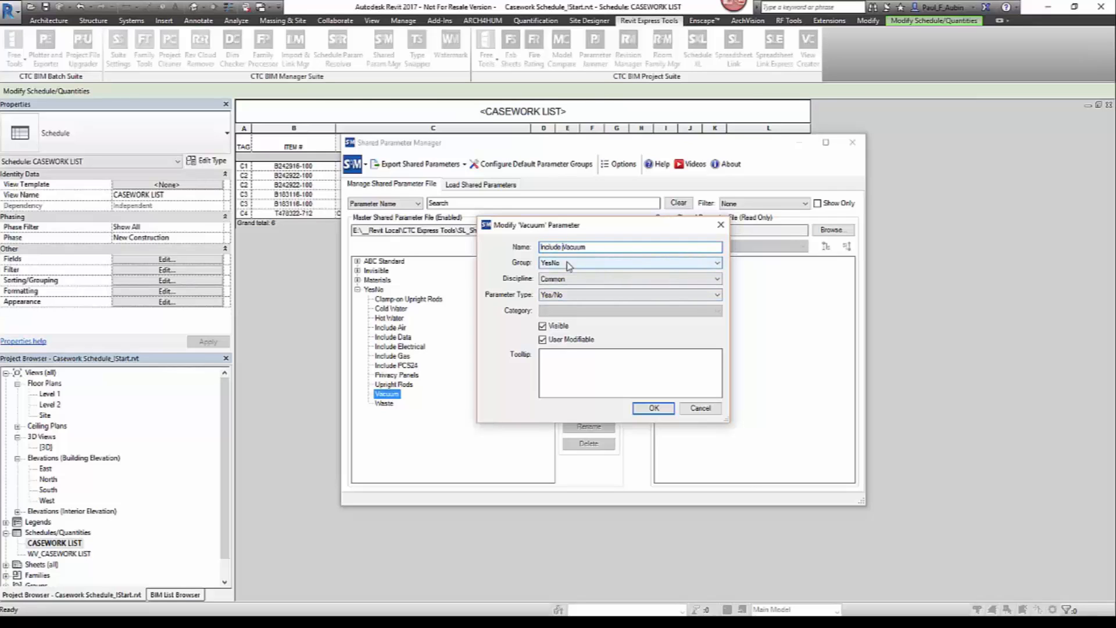
click(654, 407)
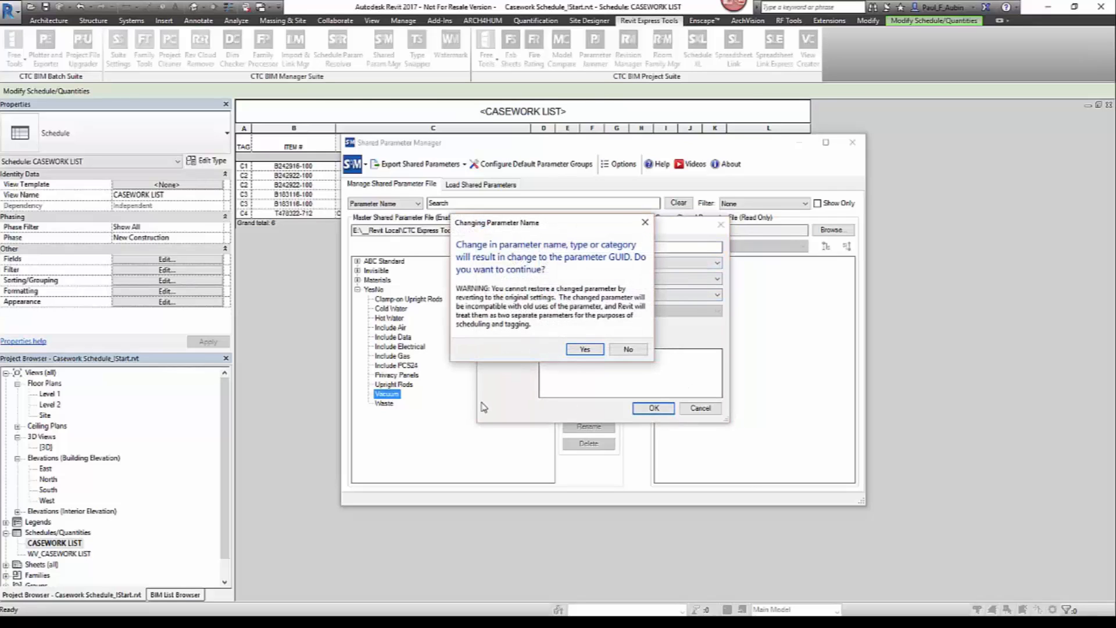
click(577, 352)
Rename the Waste parameter in the YesNo group to Include Waste, accepting the GUID change
click(386, 404)
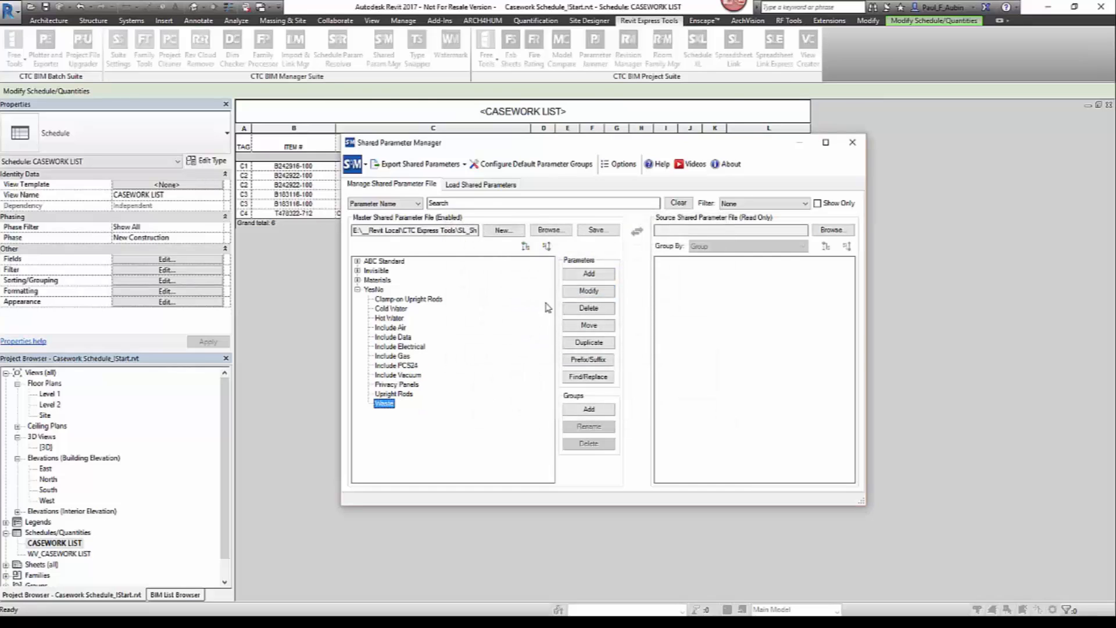
click(590, 289)
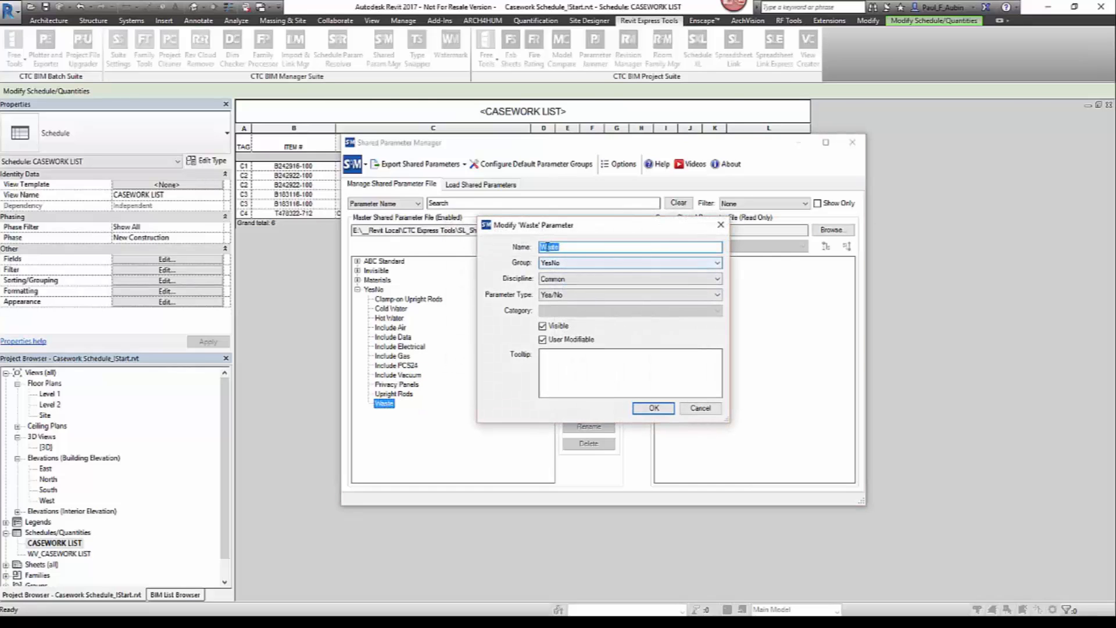
click(547, 249)
text(Include)
click(653, 409)
click(585, 349)
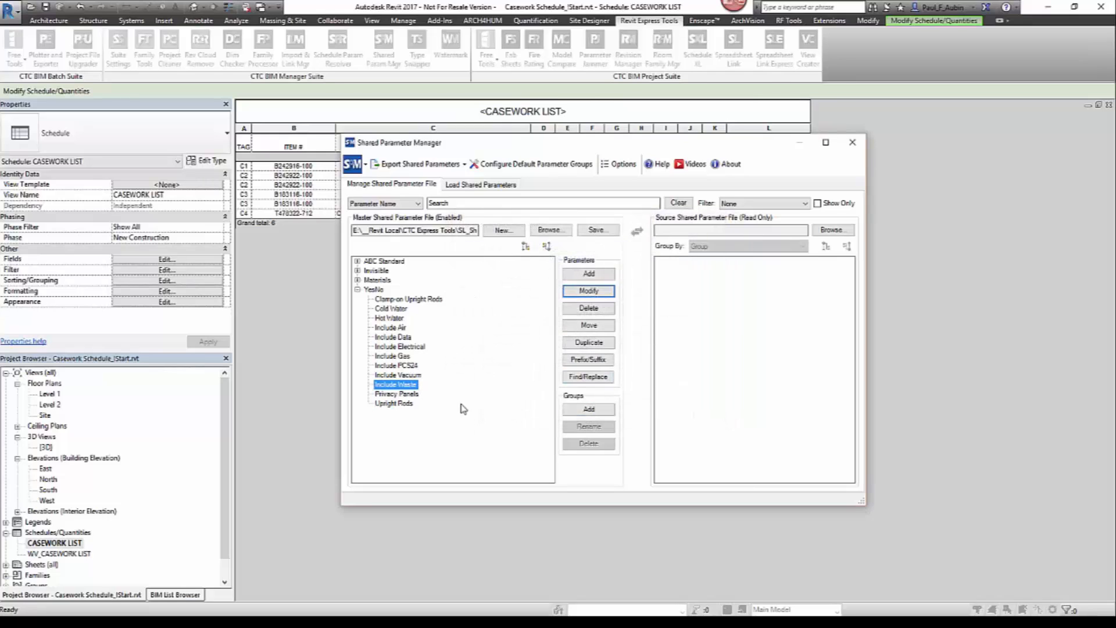
Save the SL_Shared_Parameters.txt master file and close the Shared Parameter Manager
click(587, 233)
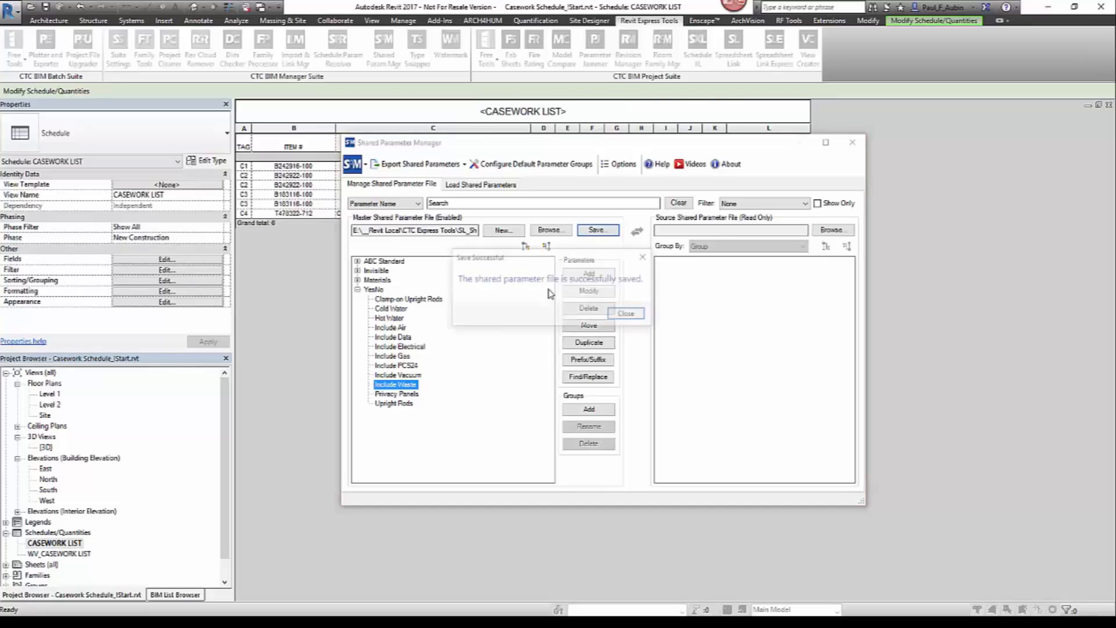
click(626, 317)
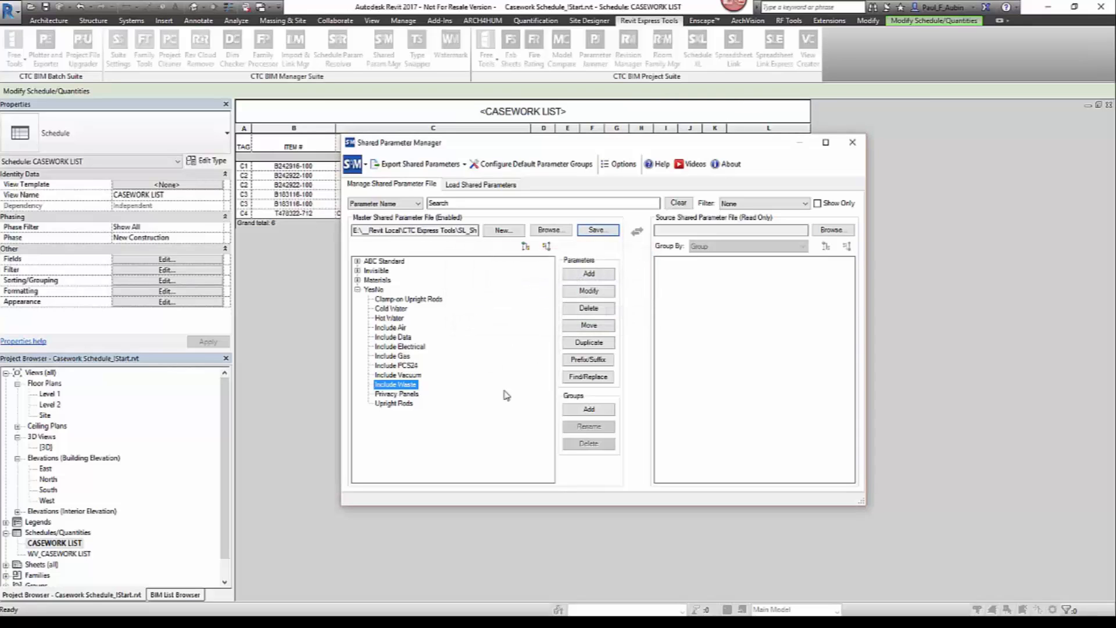
click(852, 142)
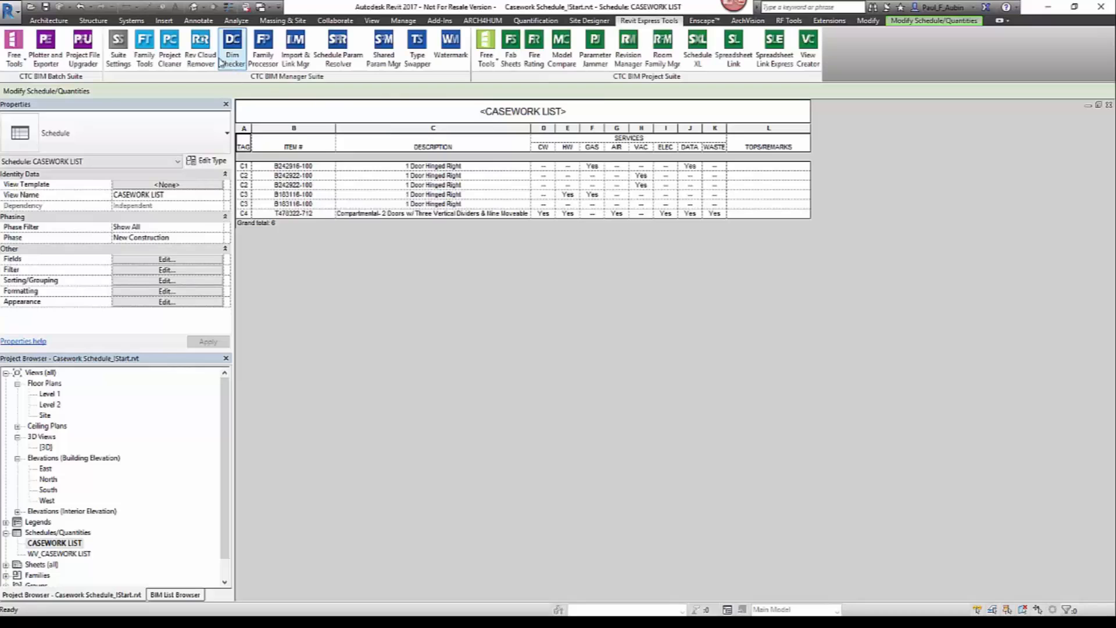
Set SL_Shared_Parameters.txt as the project's shared parameter file and check the parameters in its YesNo group
click(403, 22)
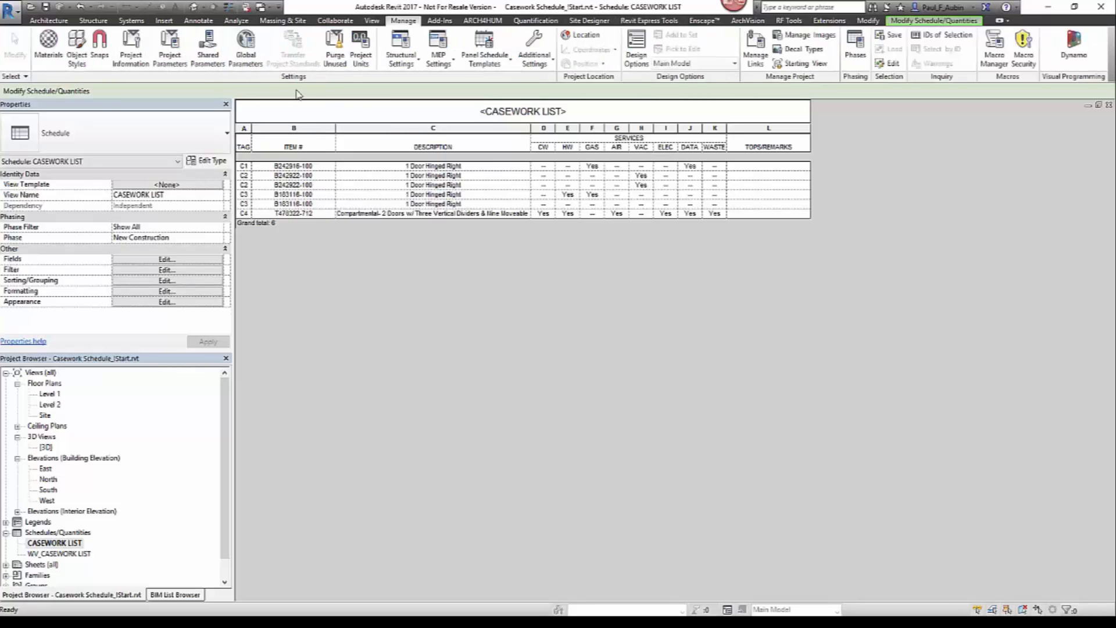
click(213, 66)
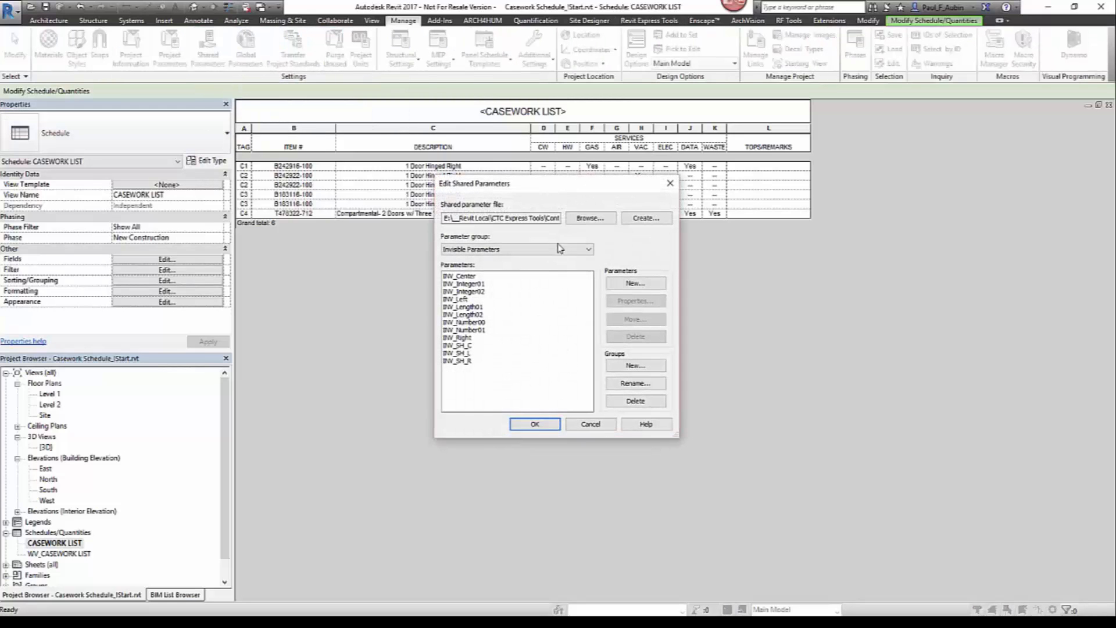
click(582, 218)
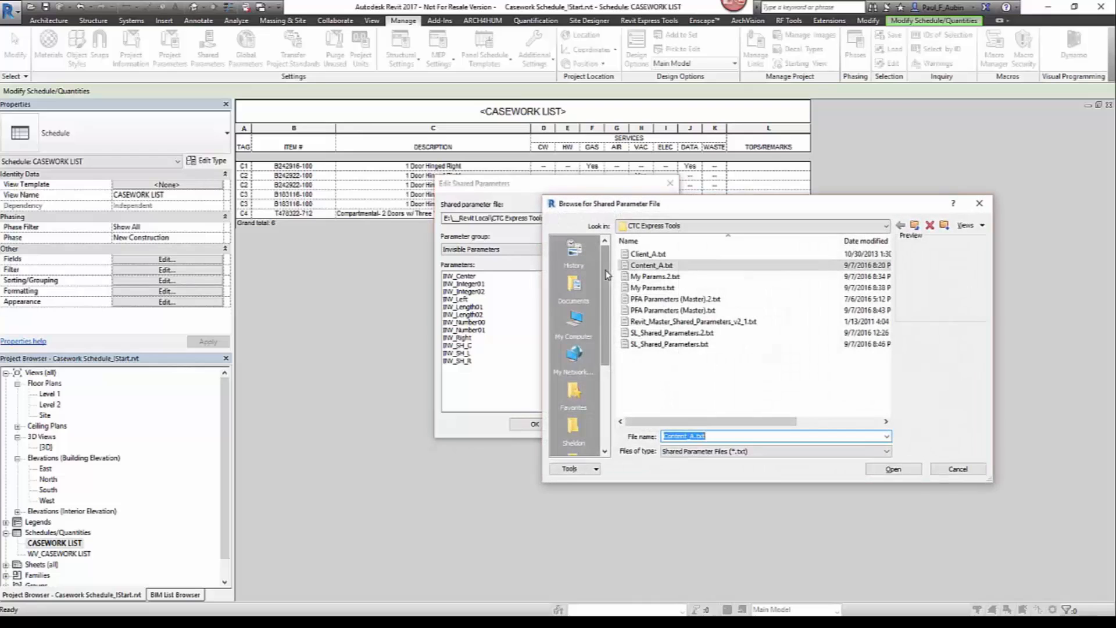
click(645, 346)
click(892, 469)
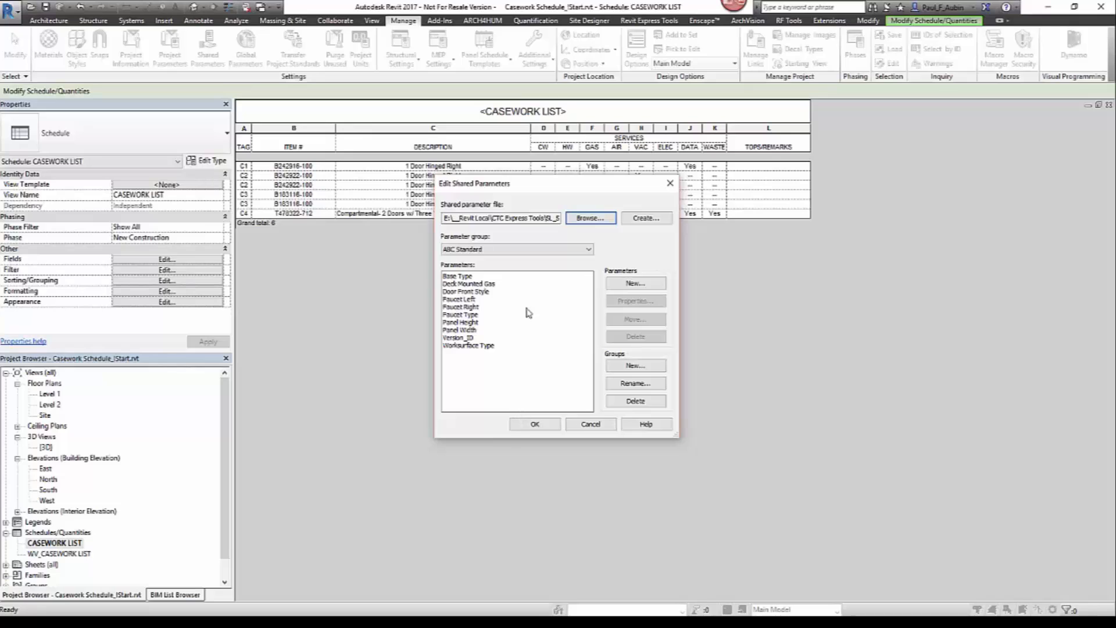
click(512, 255)
click(484, 275)
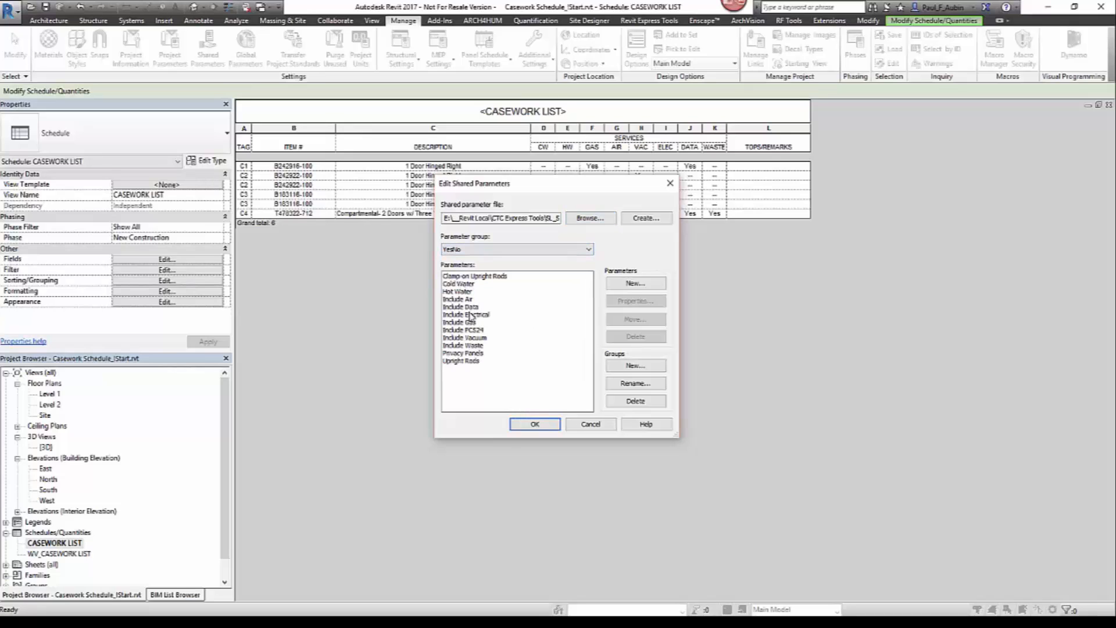
click(547, 425)
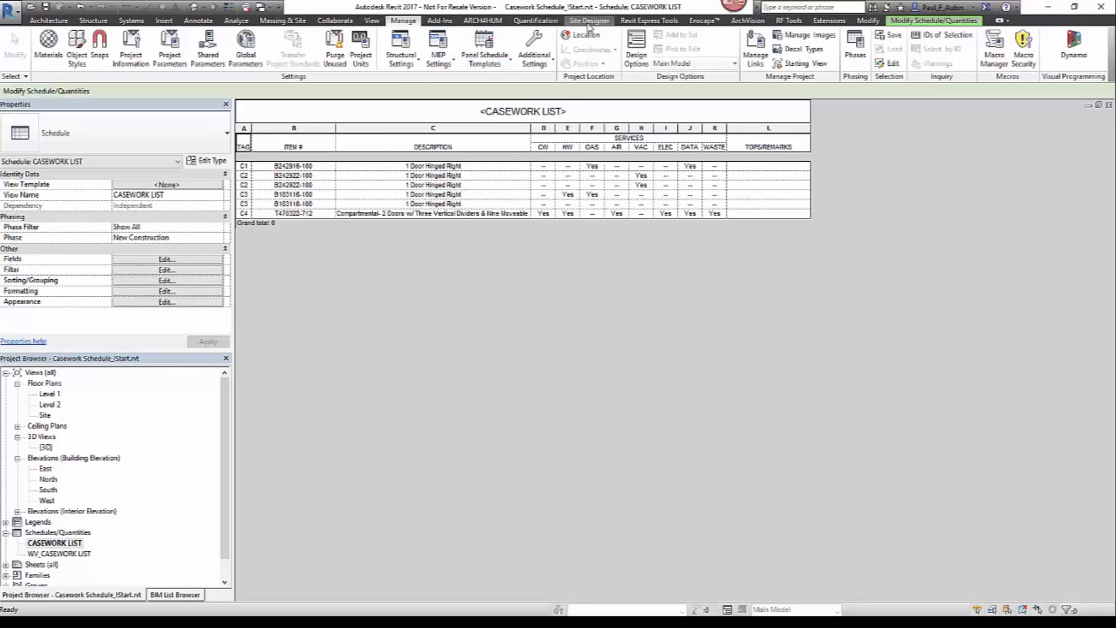
Open the Schedule Parameter Resolver and include the CASEWORK LIST schedule for parameter replacement
click(649, 21)
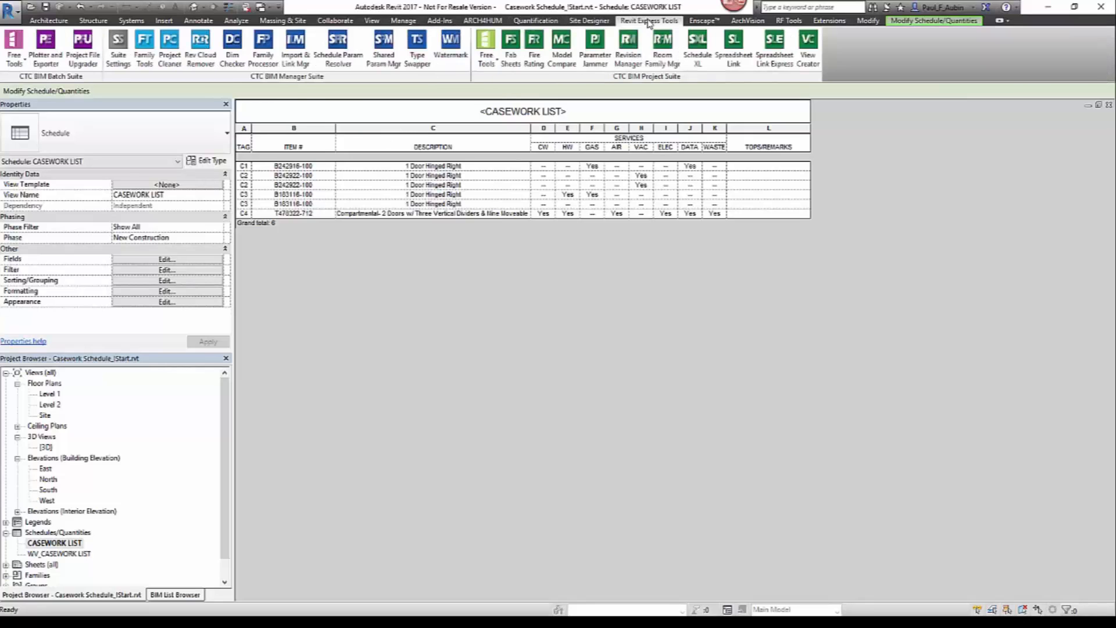
click(341, 61)
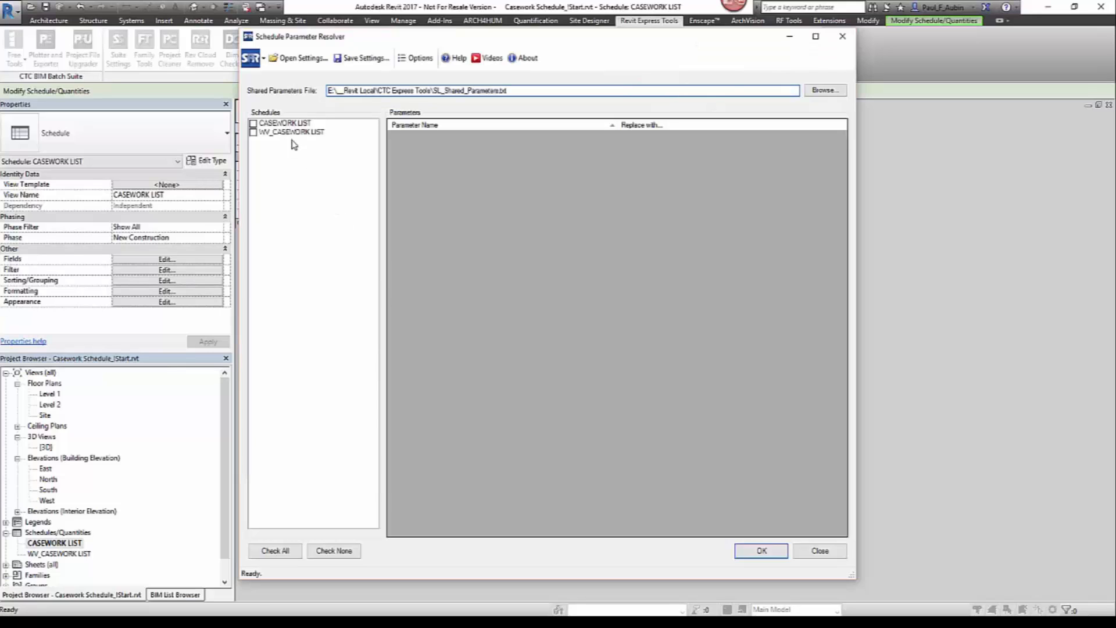
click(260, 124)
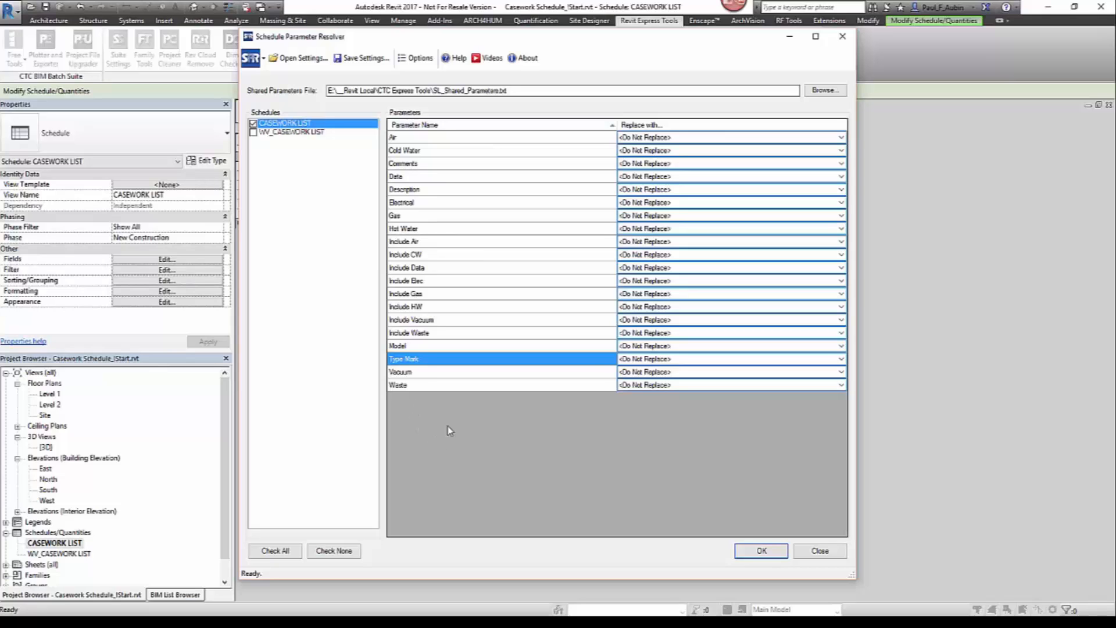
Map the schedule's Electrical, Vacuum and Waste parameters to the replacements Include Electrical, Include Vacuum and Include Waste
click(444, 205)
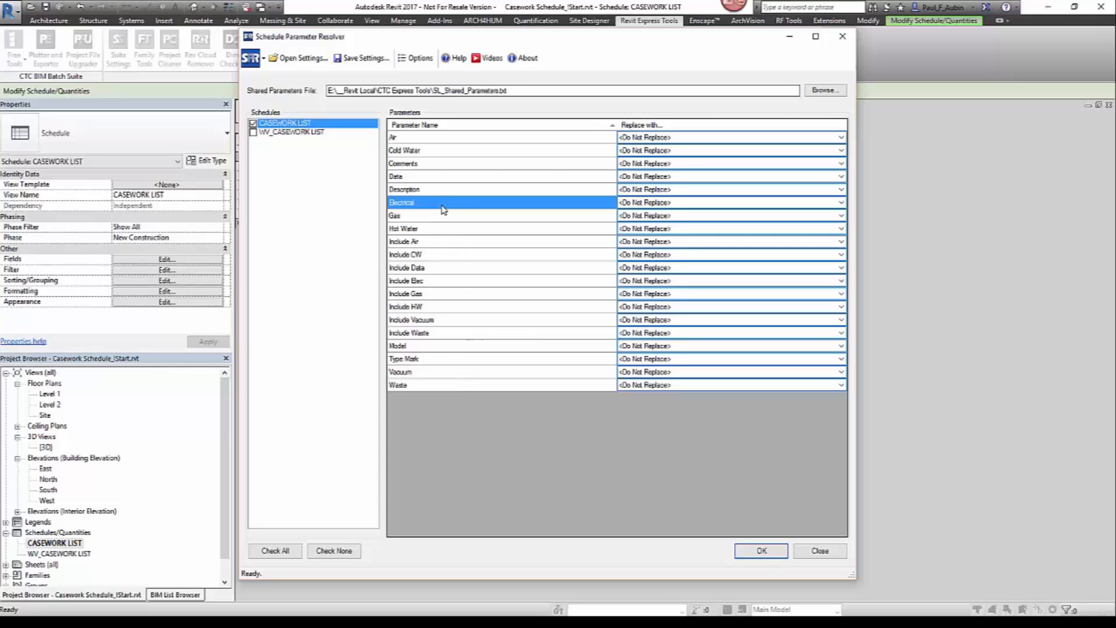
click(841, 203)
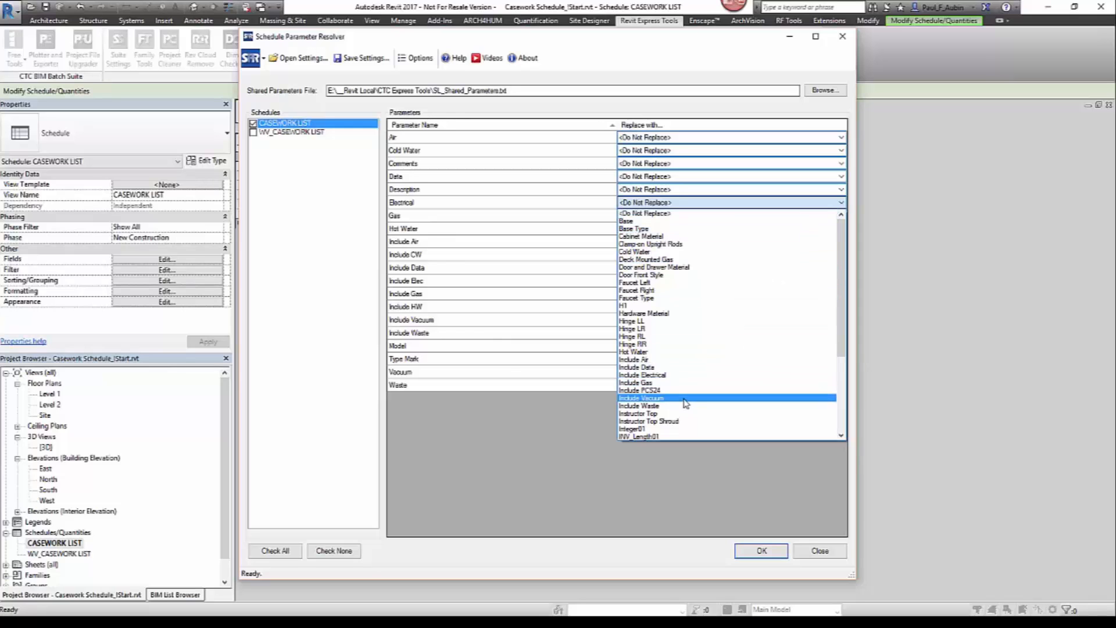
click(650, 375)
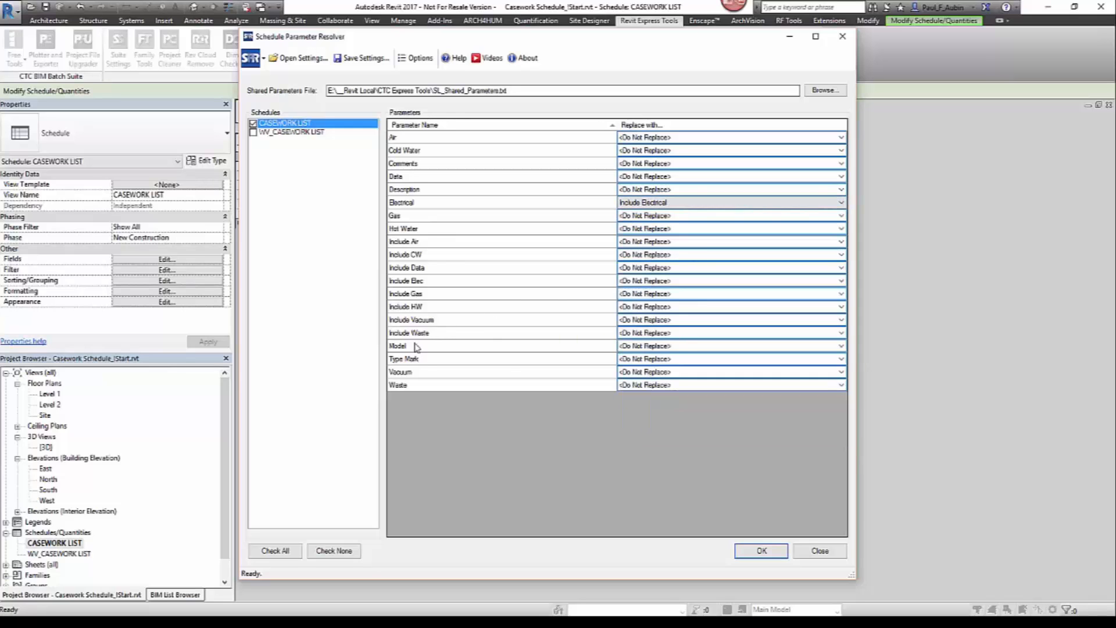
click(414, 371)
click(841, 371)
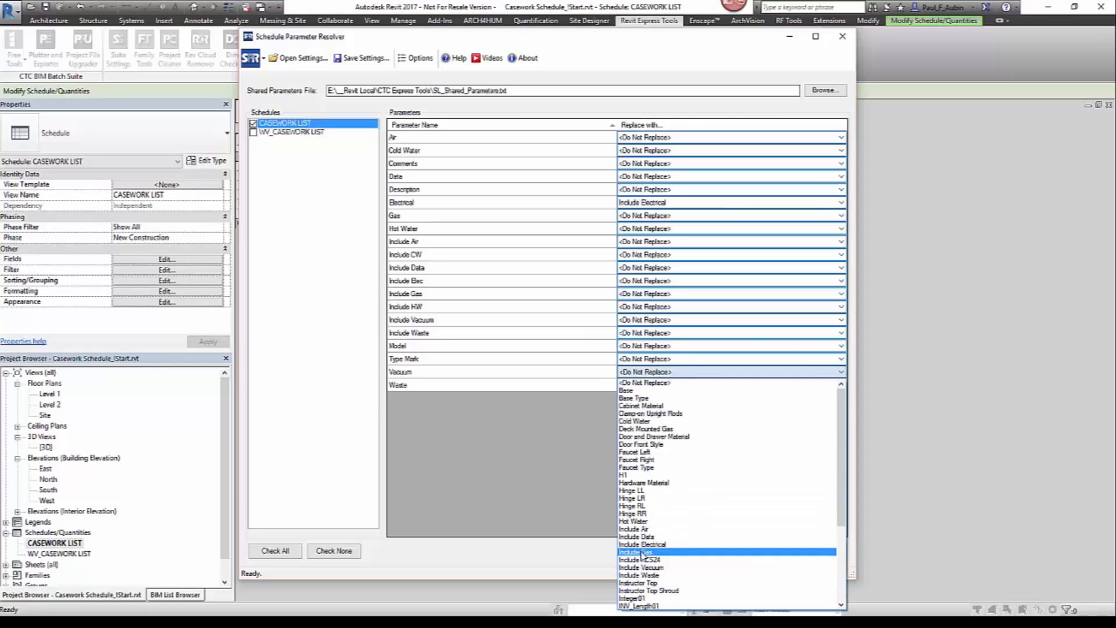
click(639, 567)
click(840, 384)
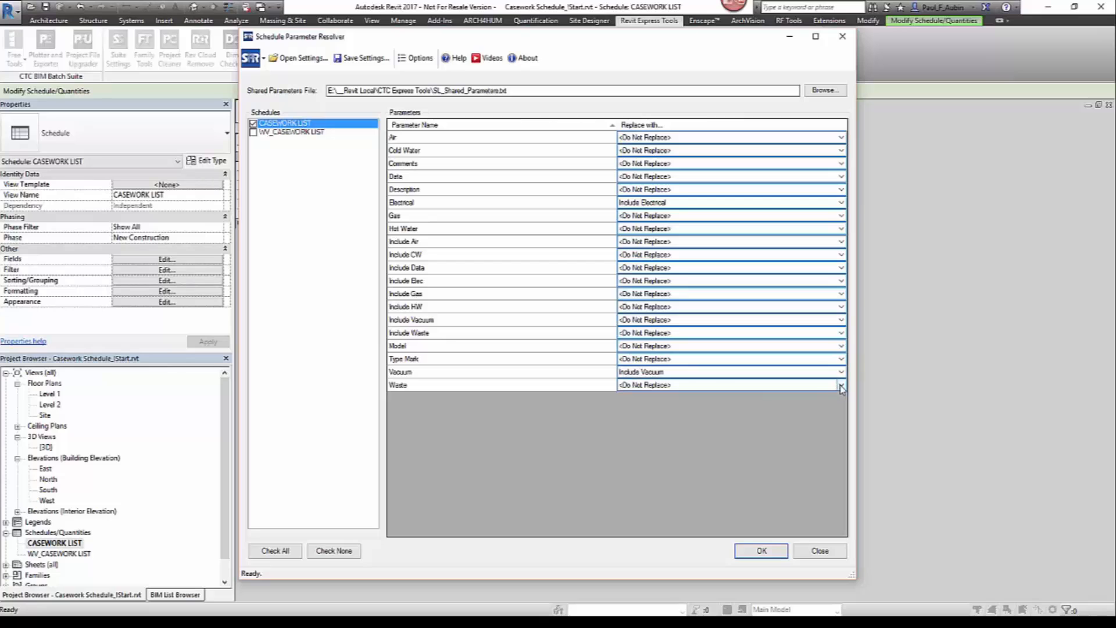
click(639, 588)
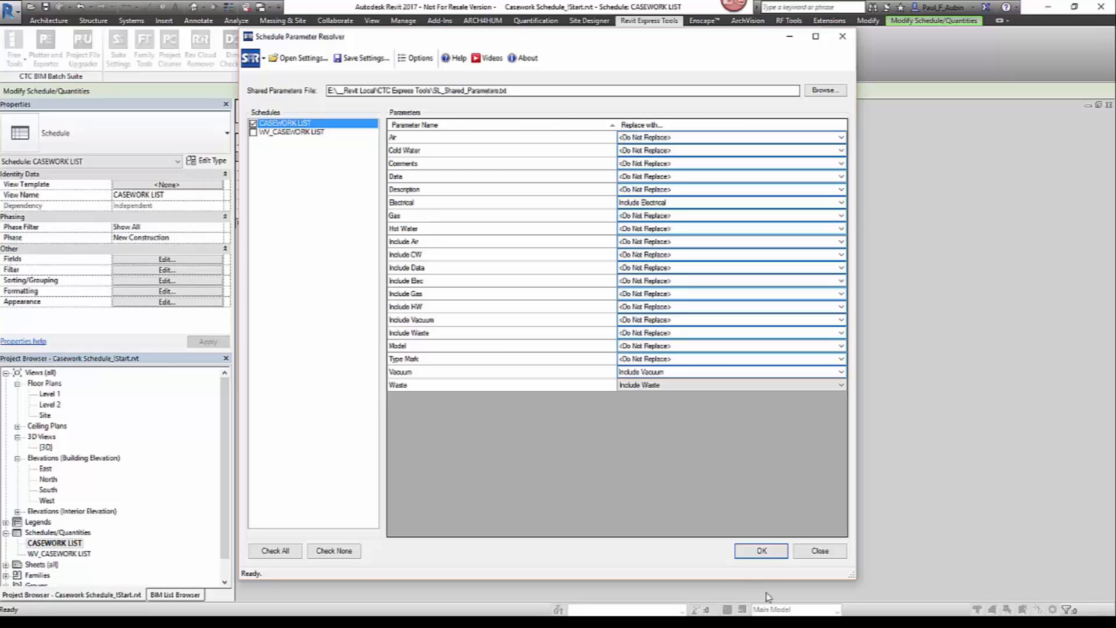
Apply the parameter replacements to the CASEWORK LIST schedule and close the Schedule Parameter Resolver
click(765, 554)
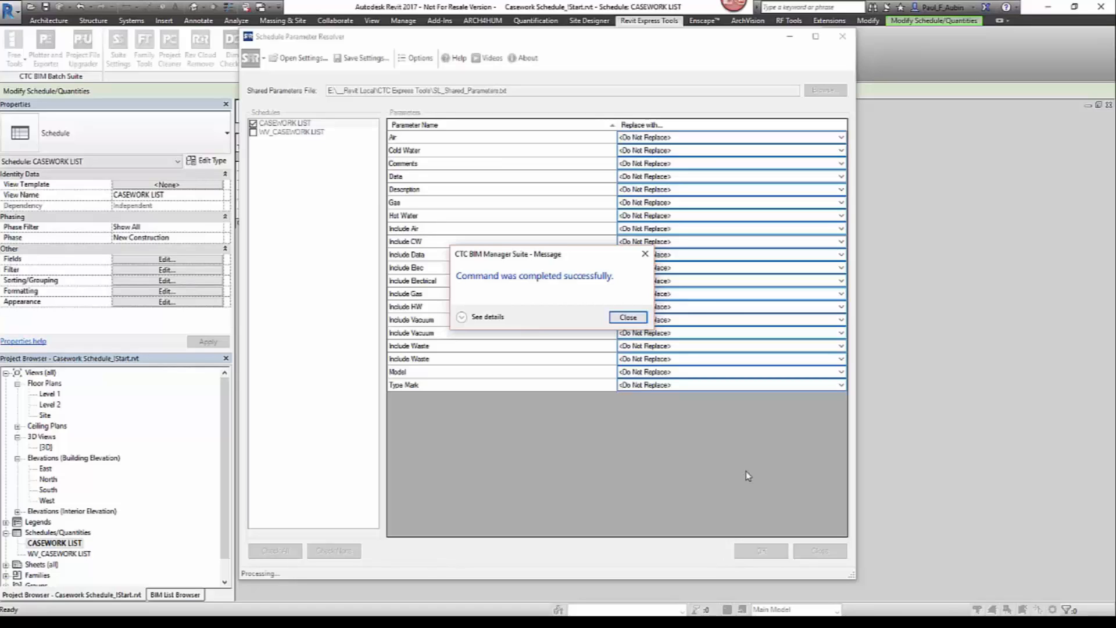
click(628, 317)
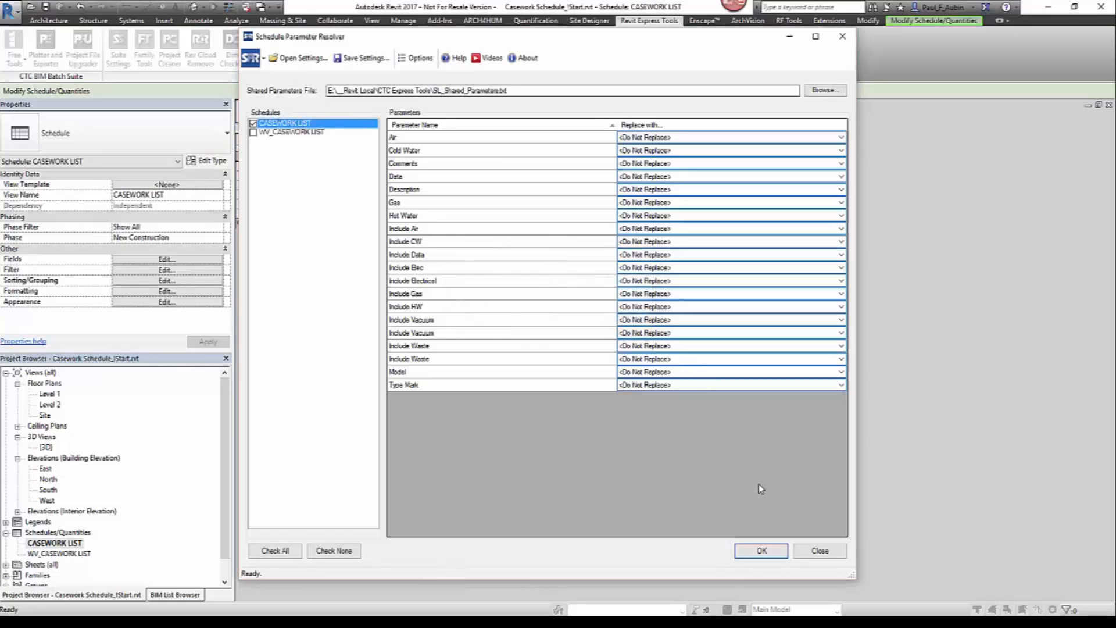
click(843, 550)
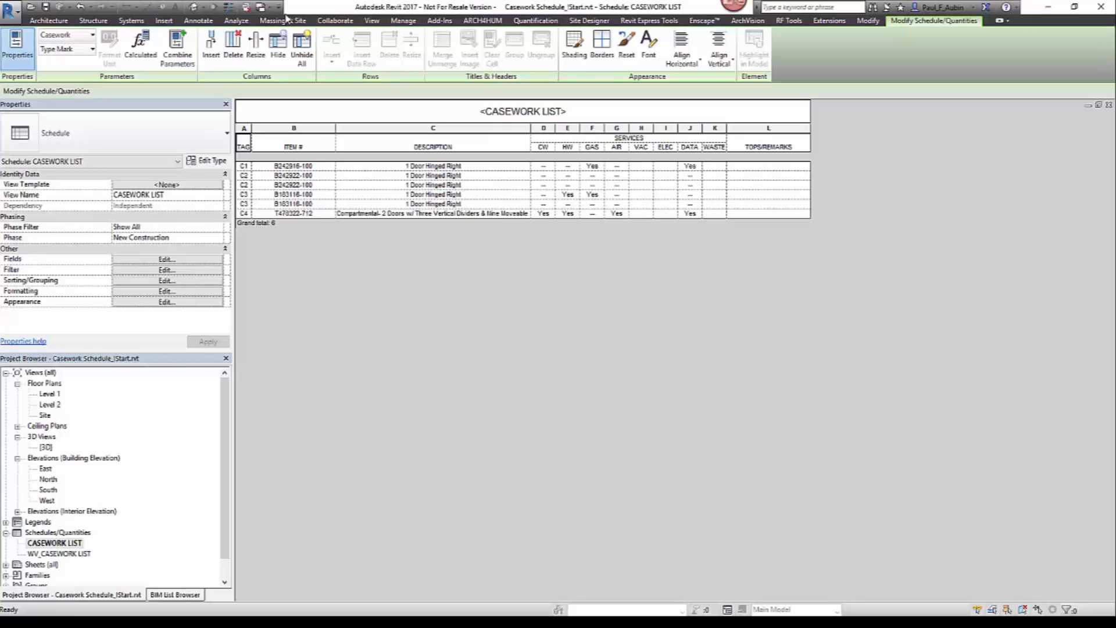
Switch to the 3D view of 205 N Michigan.rvt and open the Shared Parameter Manager
click(265, 12)
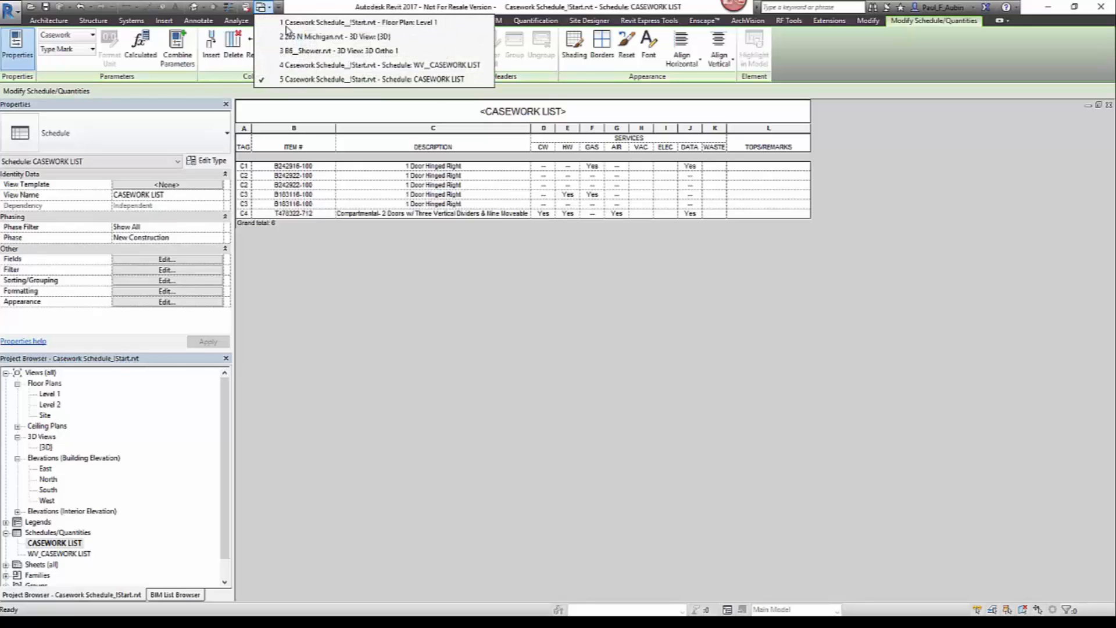
click(326, 35)
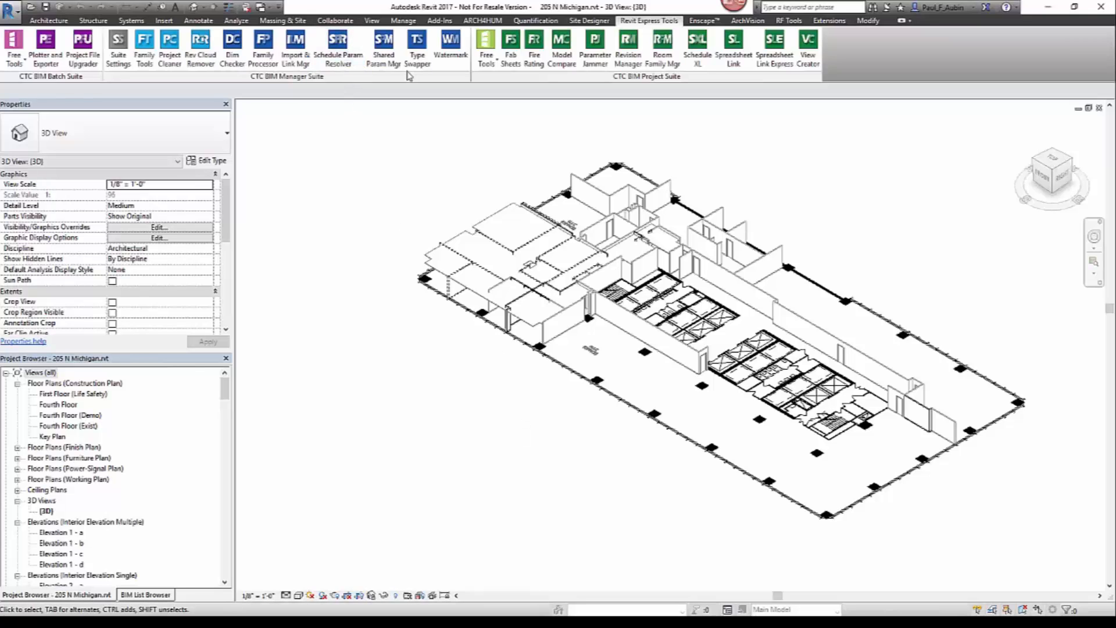
click(385, 63)
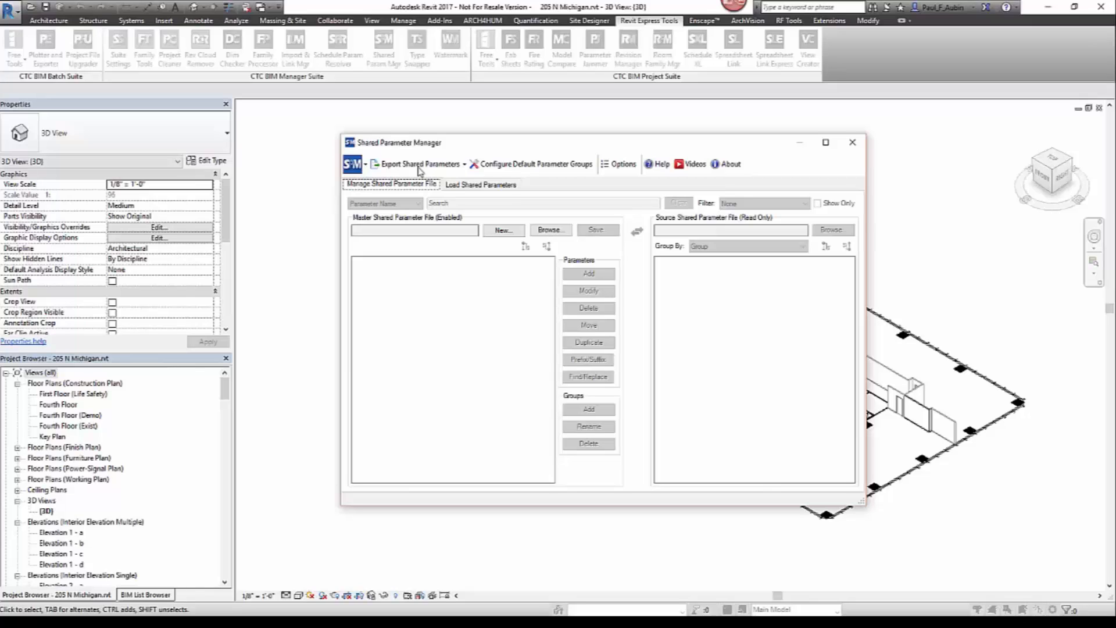
Export the shared parameters from the project and its families to a file named Export
click(424, 168)
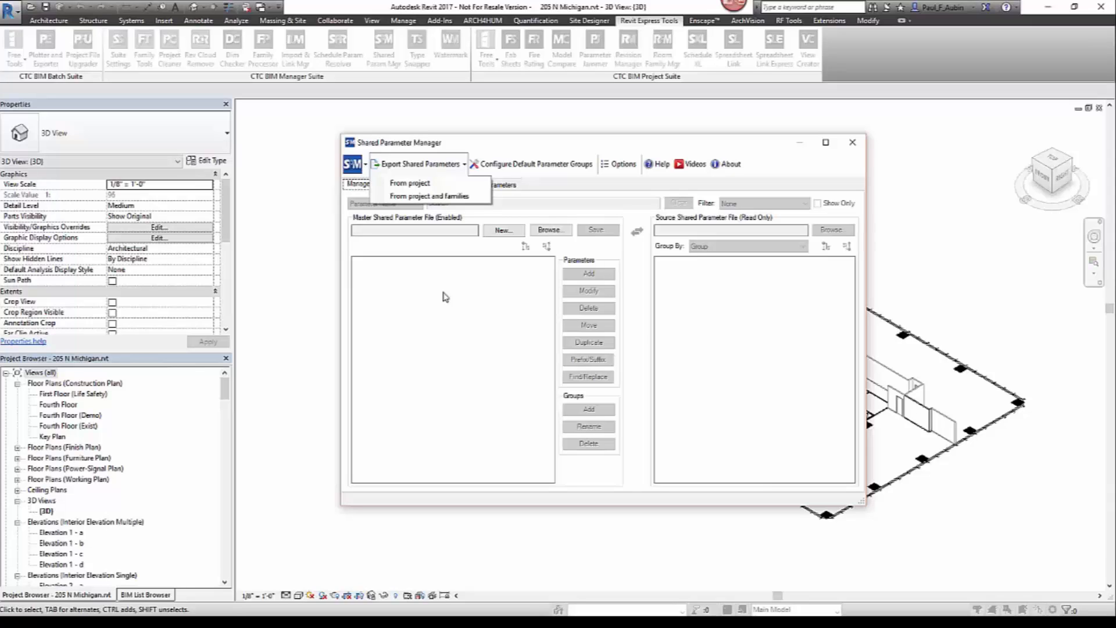
click(436, 198)
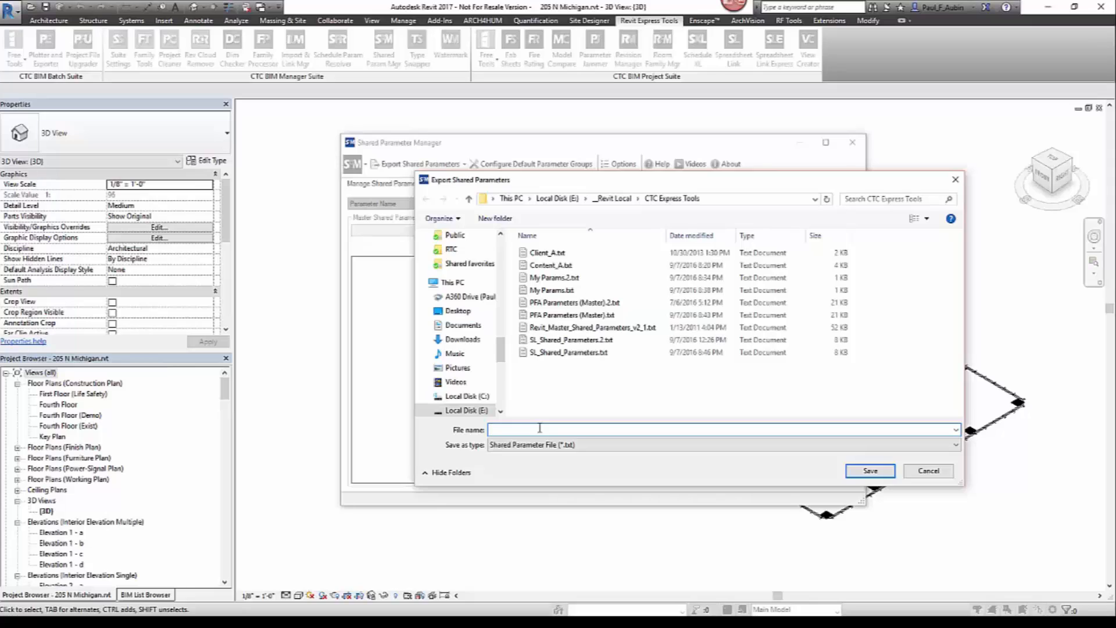
text(Export)
click(871, 470)
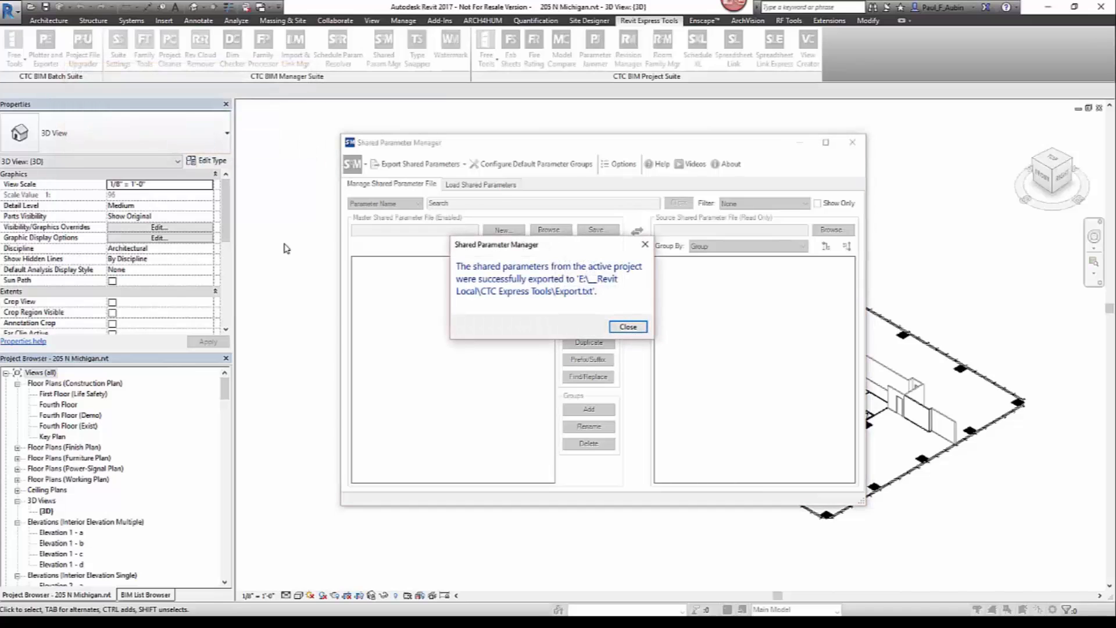
click(628, 330)
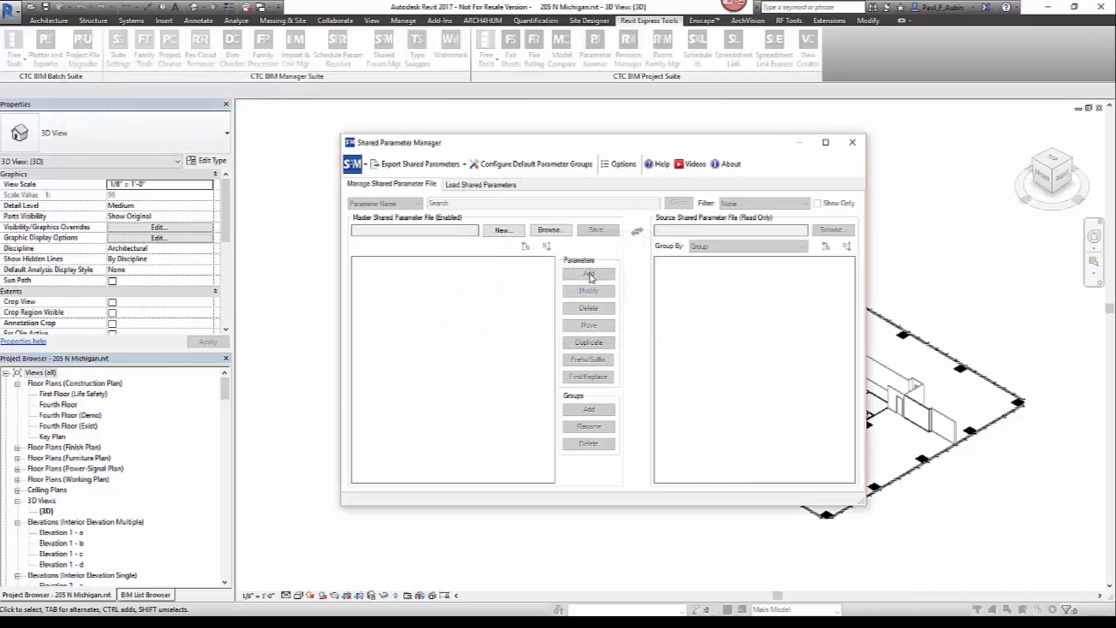
Load Export.txt as the master shared parameter file and expand its Default group
click(562, 231)
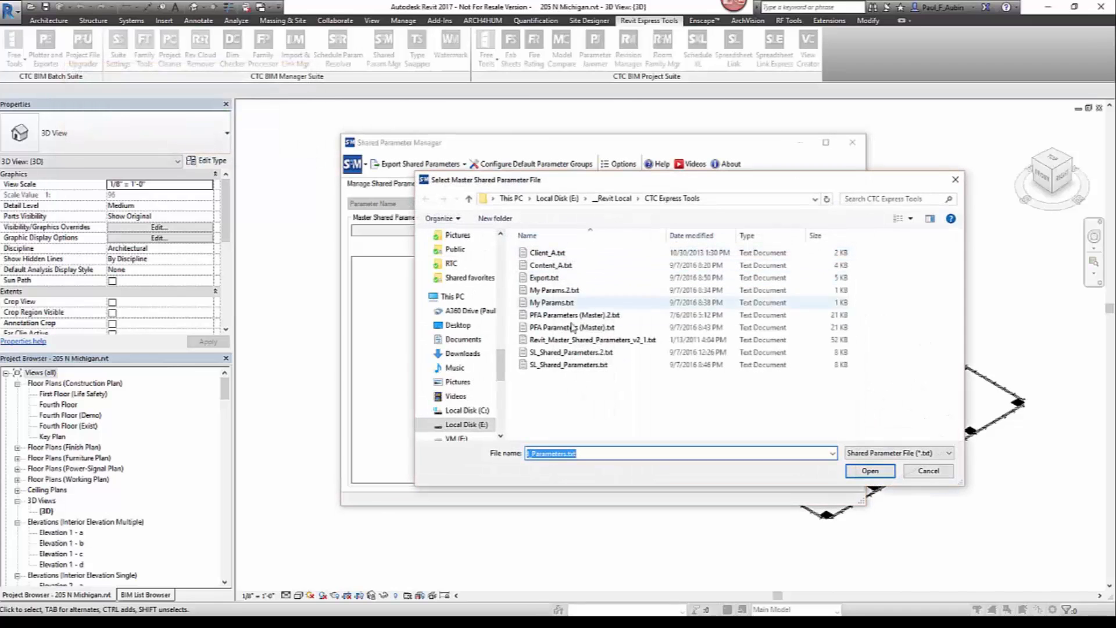
click(544, 278)
click(856, 473)
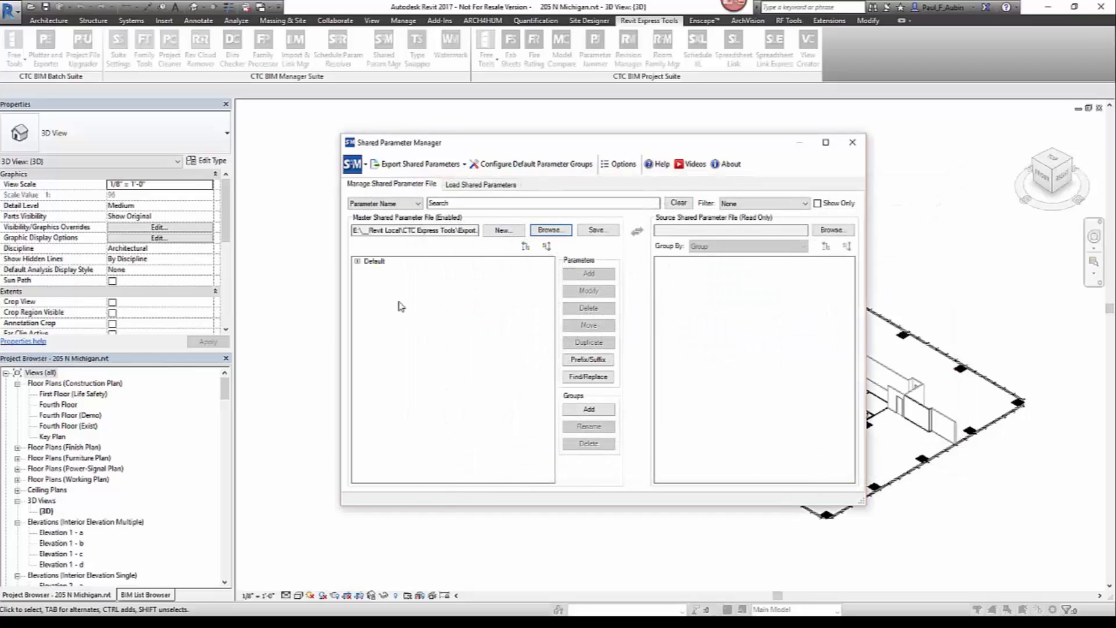
click(358, 263)
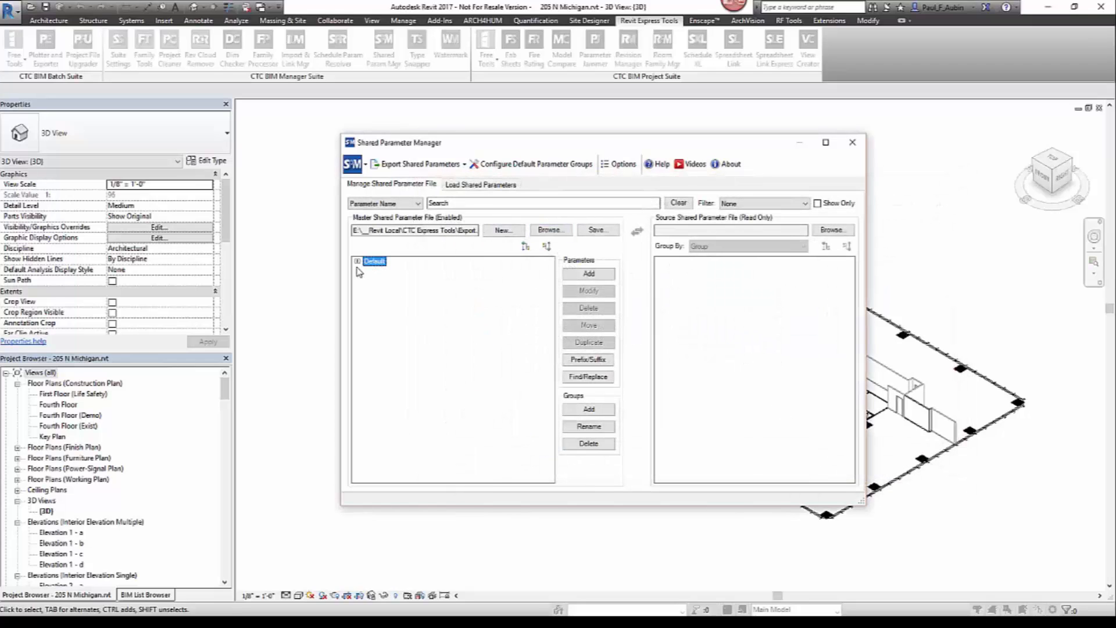
click(357, 262)
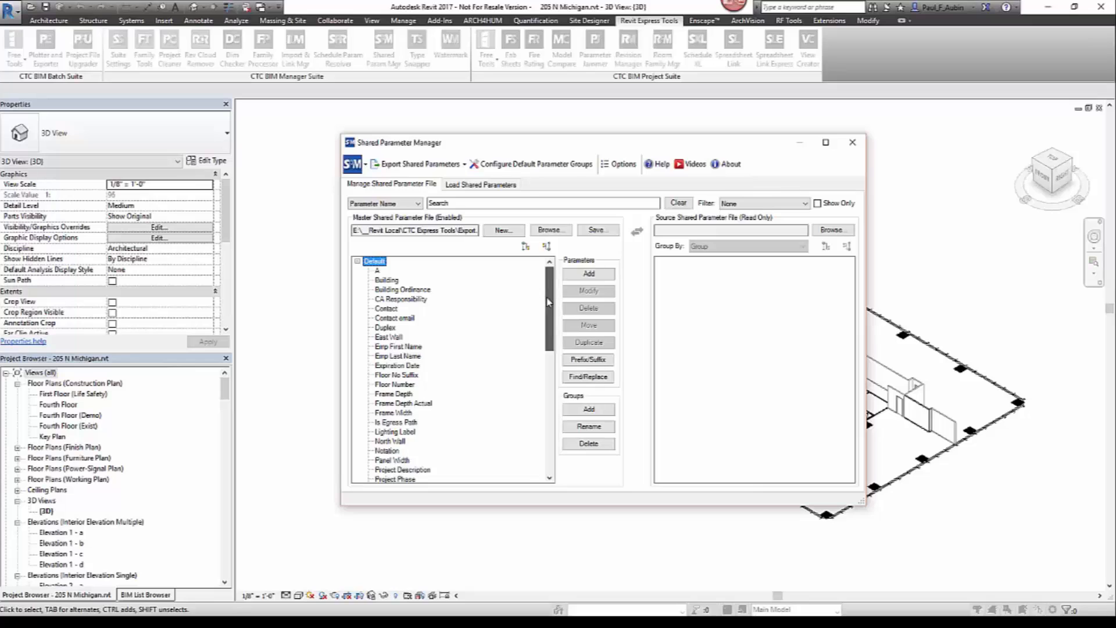
Look through the exported parameters in the Default group and close the Shared Parameter Manager
mouse_move(550, 290)
mouse_down()
mouse_move(550, 361)
mouse_move(550, 296)
mouse_up()
click(388, 309)
click(398, 347)
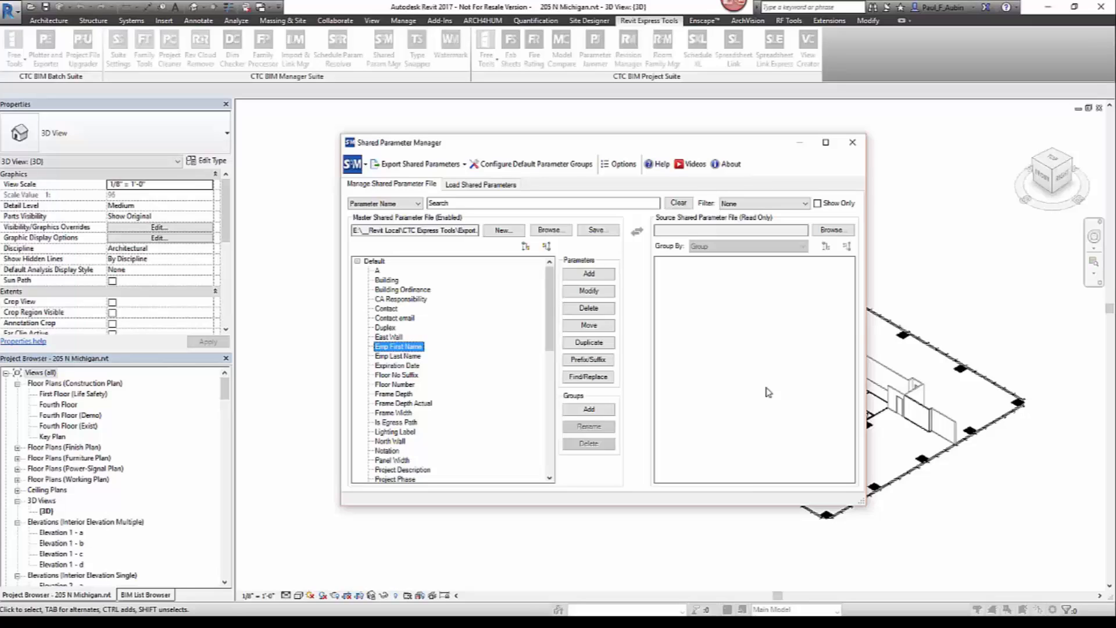
click(852, 142)
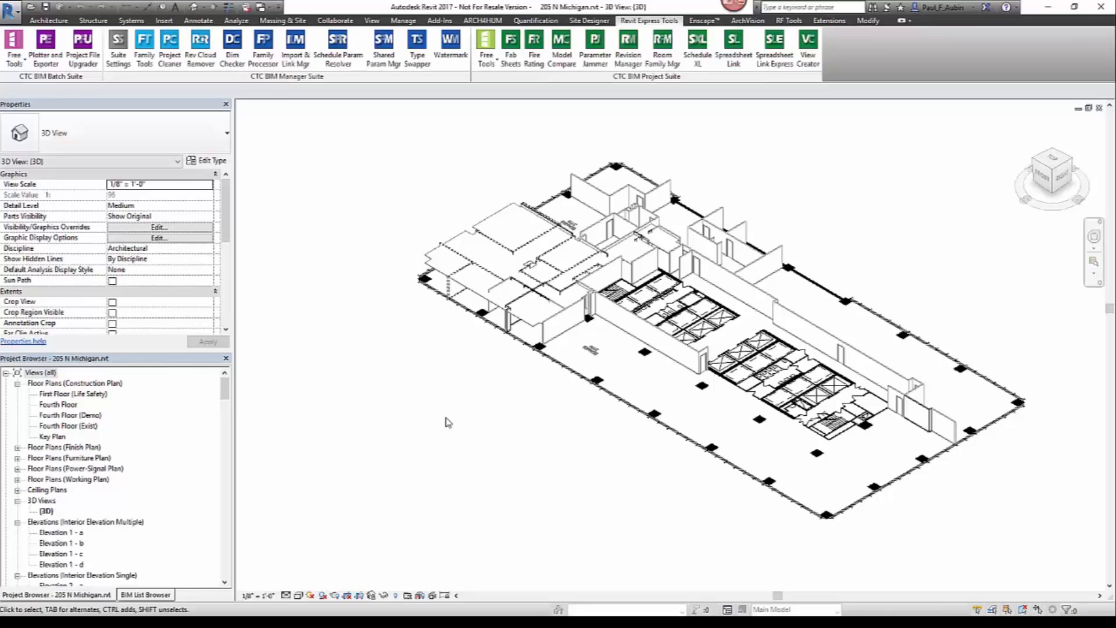
Switch to the 3D Ortho 1 view of B6_Shower.rvt and select the 48" x 36" Door Right Shower-Frameless fixture for a closer look
click(14, 61)
click(270, 8)
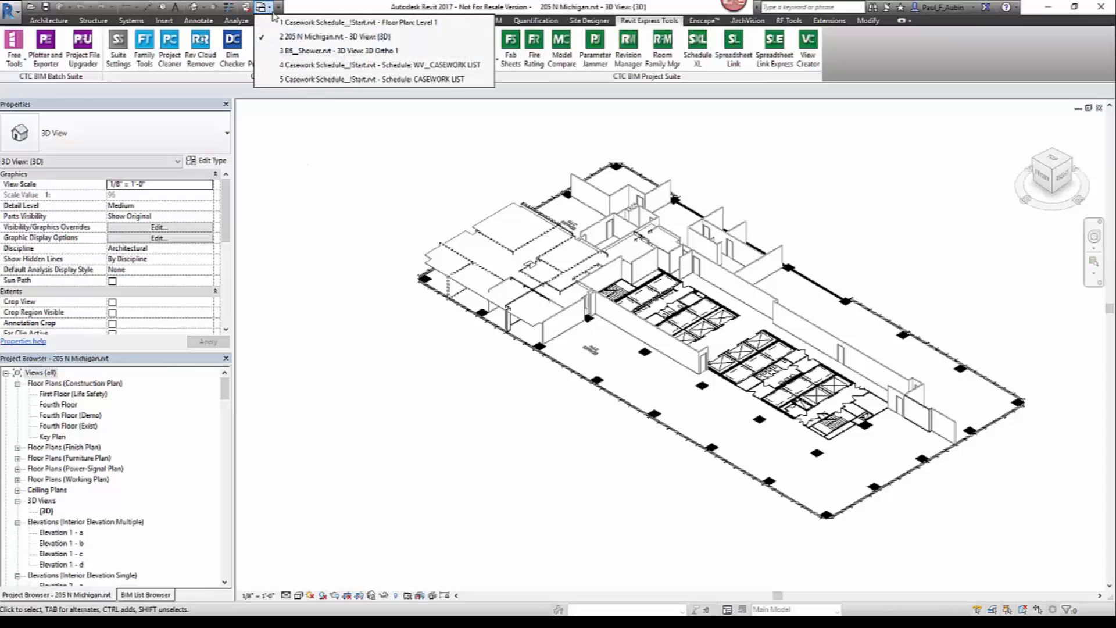
click(296, 51)
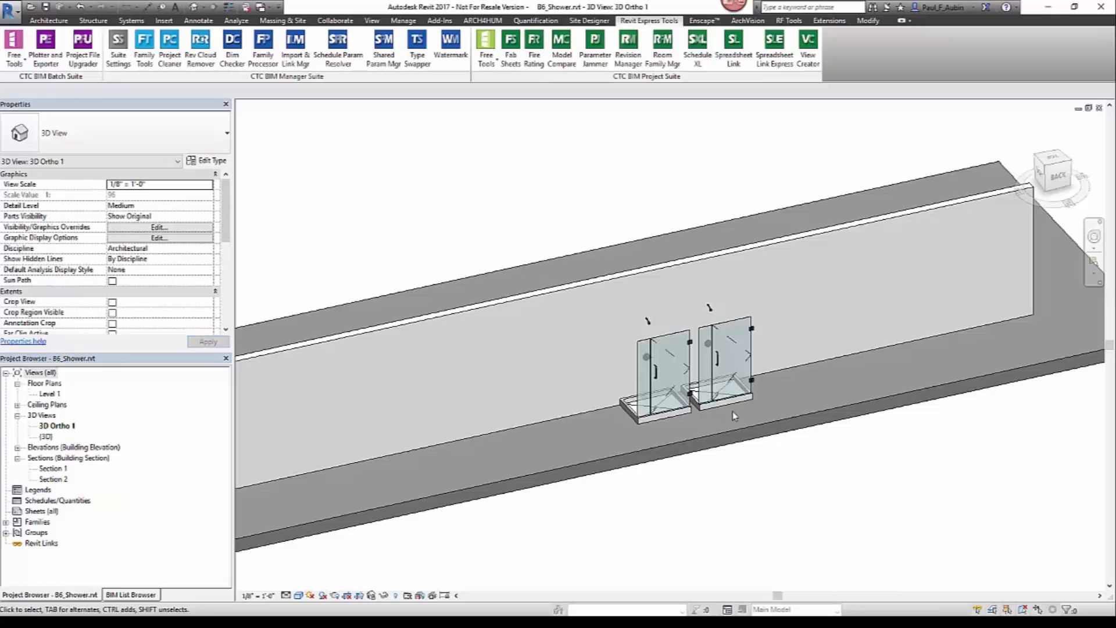
click(736, 388)
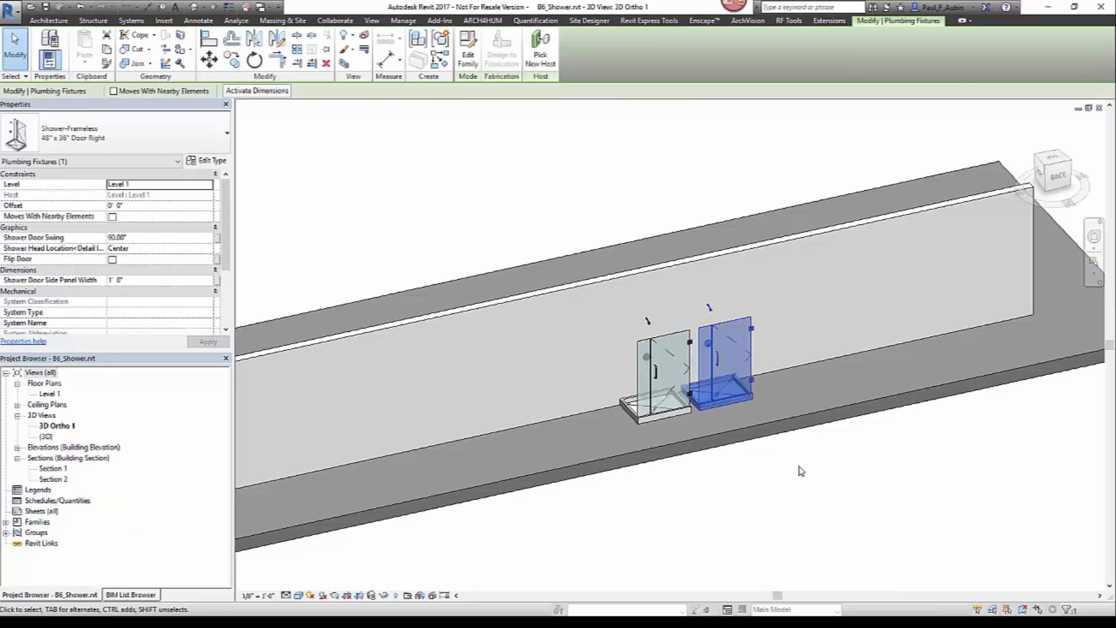
scroll(709, 338, up, 5)
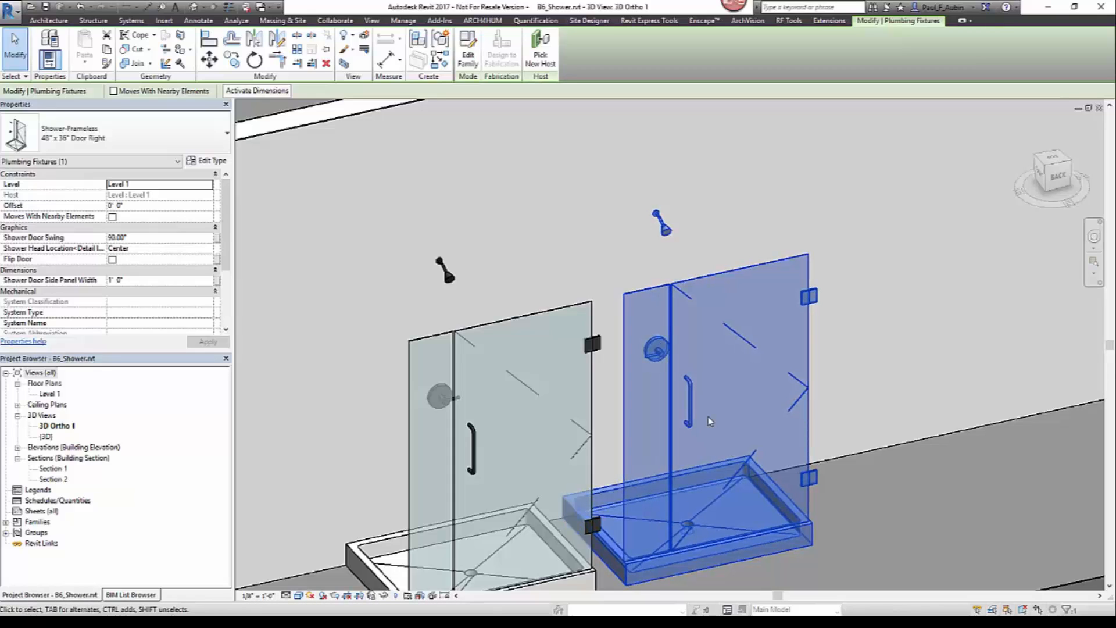
Try the Left option for the selected shower's Shower Head Location, and set it to Right
click(23, 251)
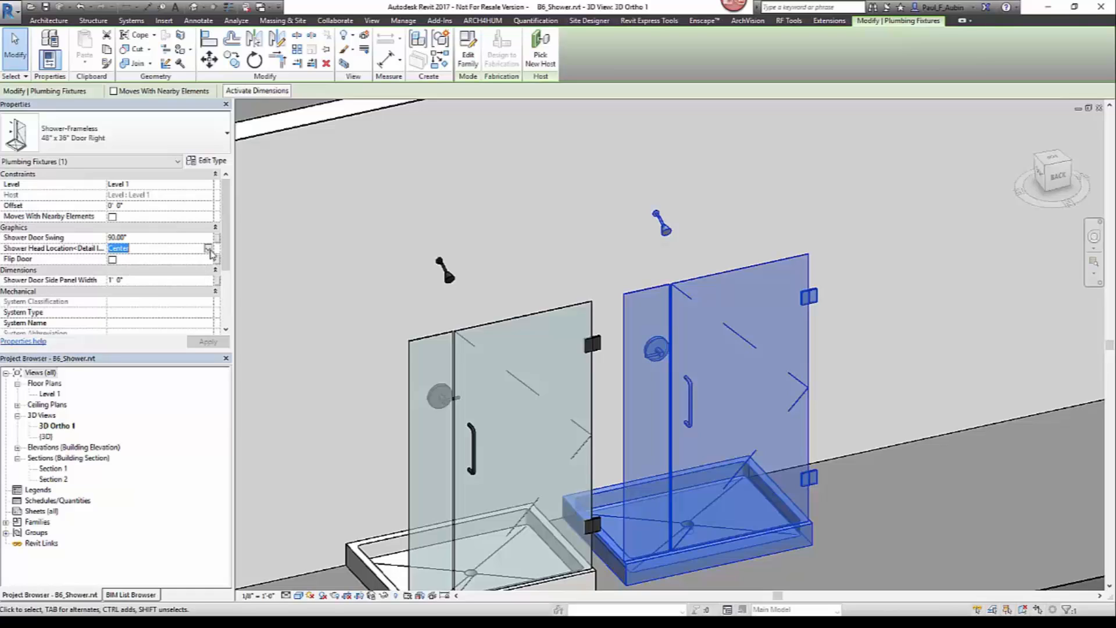
click(208, 249)
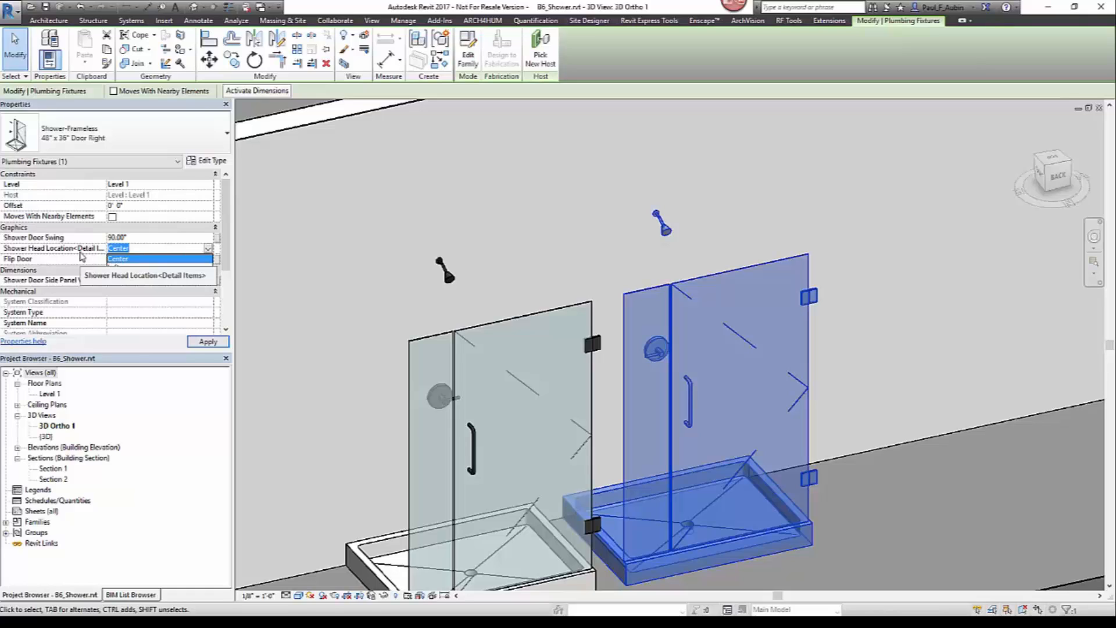
click(125, 269)
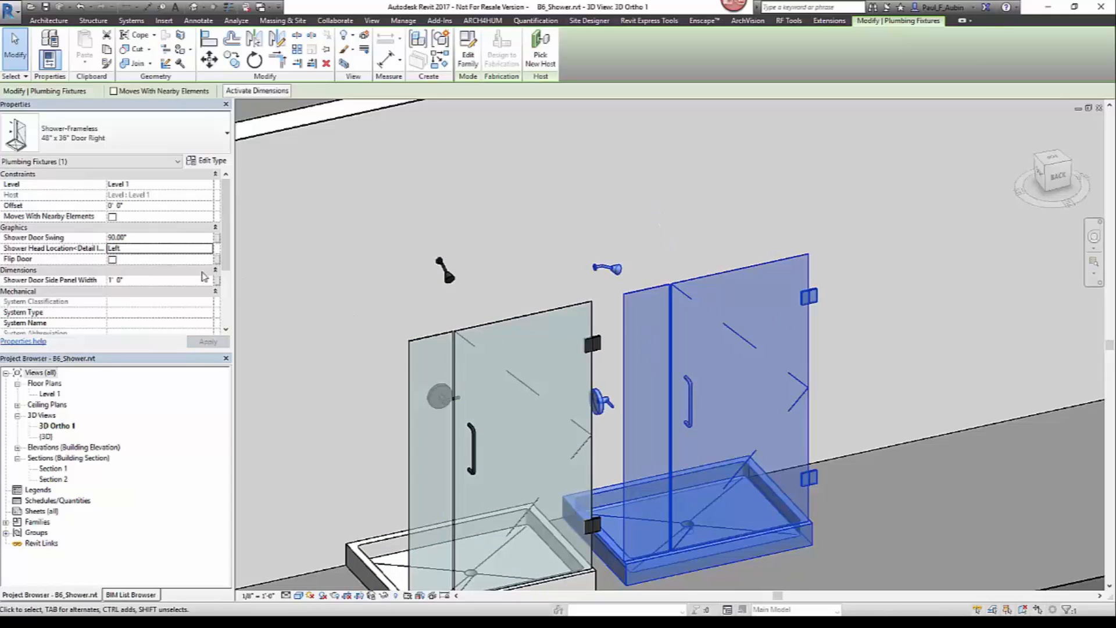
click(208, 248)
click(118, 281)
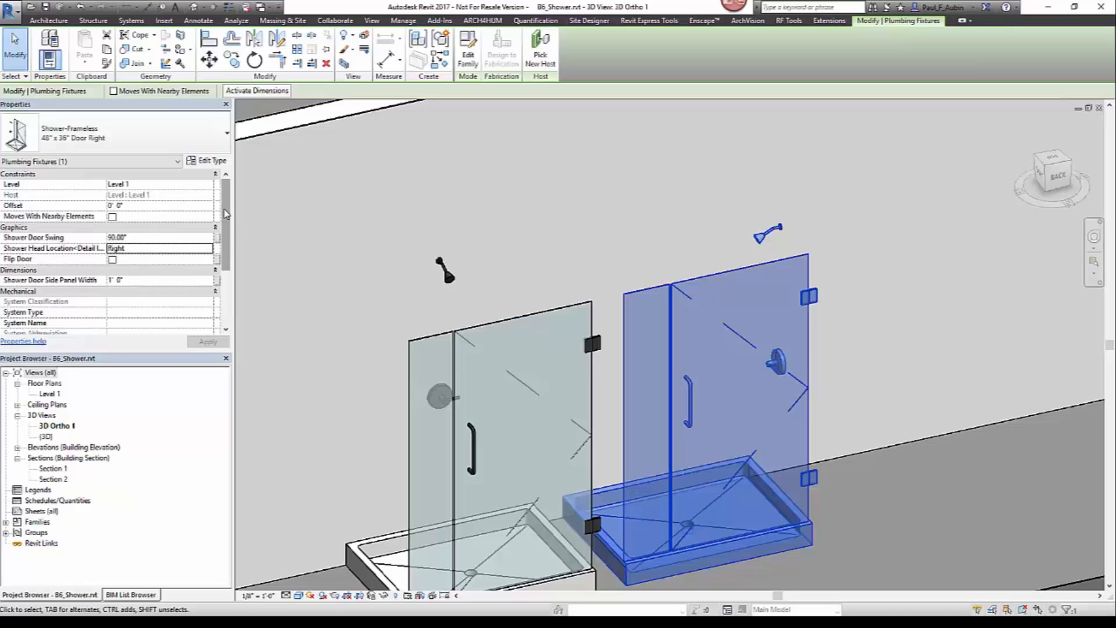
Review the selected shower's instance parameters and its 48" x 36" Door Right type properties, closing them without changes
scroll(225, 264, down, 3)
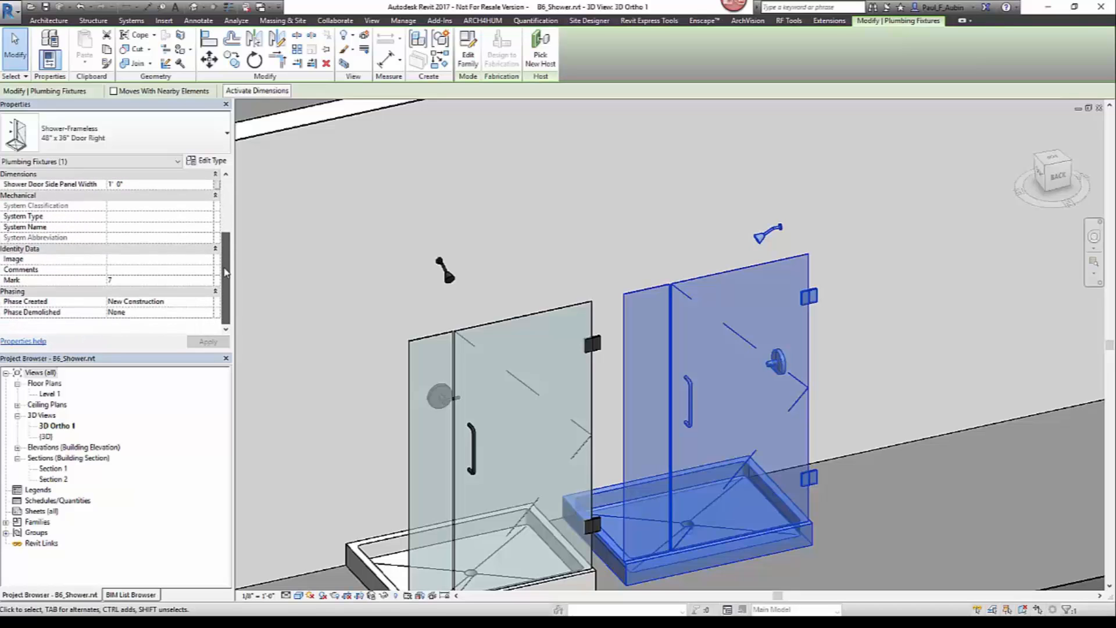
scroll(226, 265, up, 3)
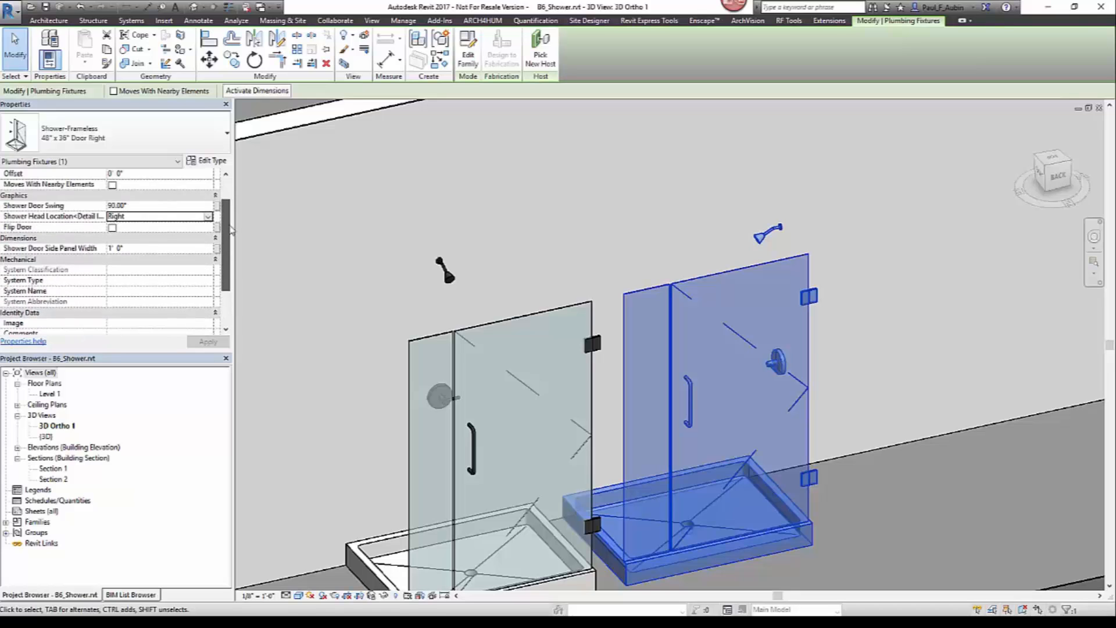
click(208, 160)
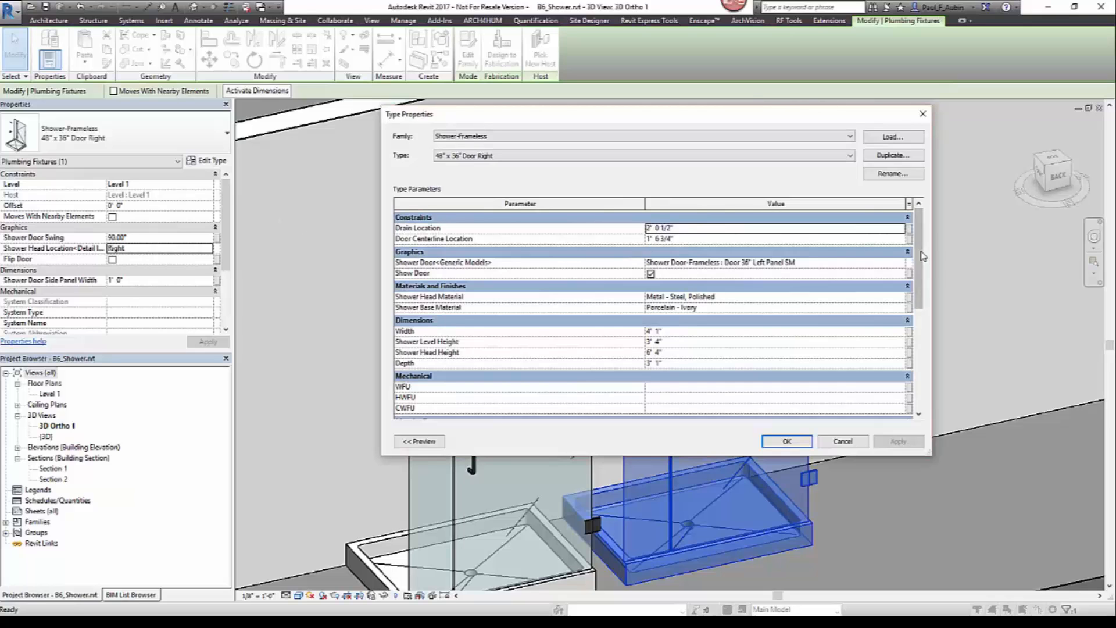
mouse_move(919, 259)
mouse_down()
mouse_move(918, 383)
mouse_move(915, 251)
mouse_up()
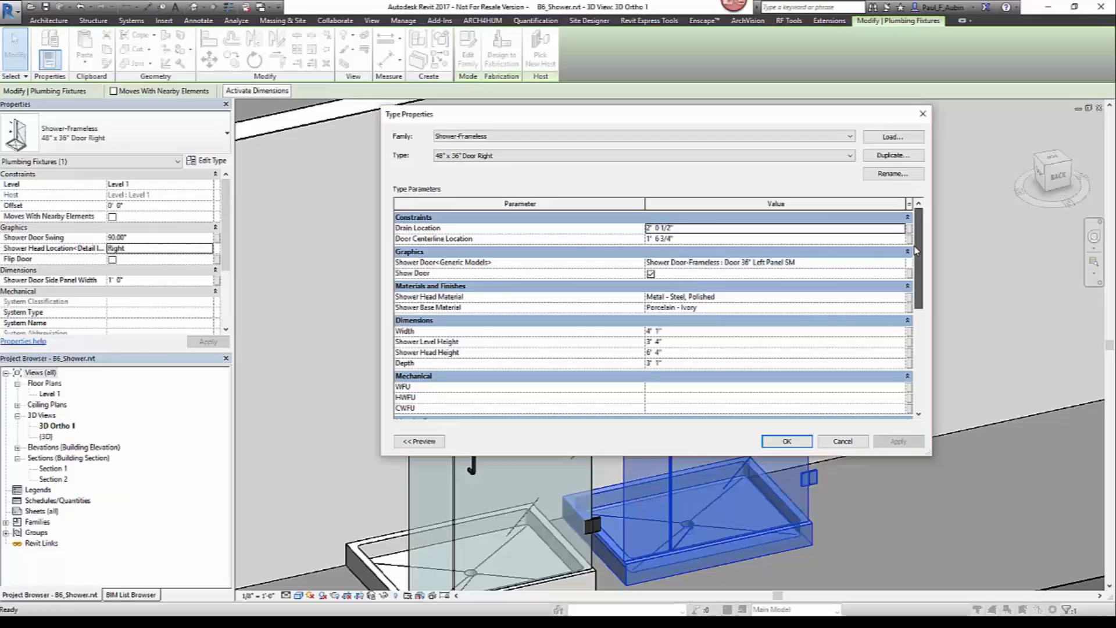
click(844, 442)
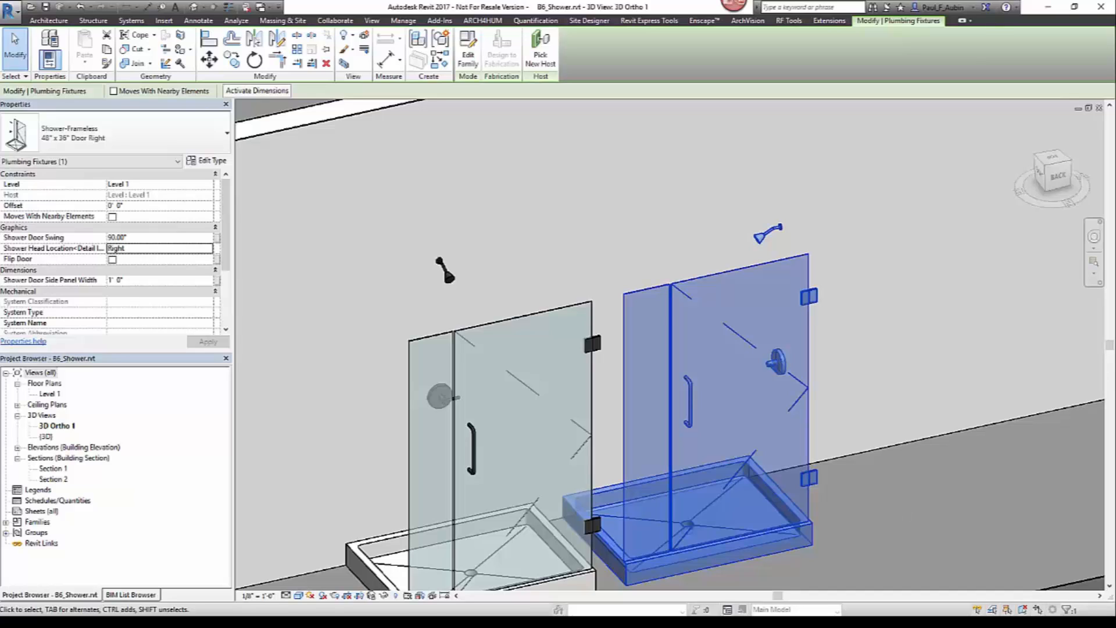
Switch to My Params.txt in Notepad, examine the Panel Height entry and the header comment lines, and close the file
key(alt+Tab)
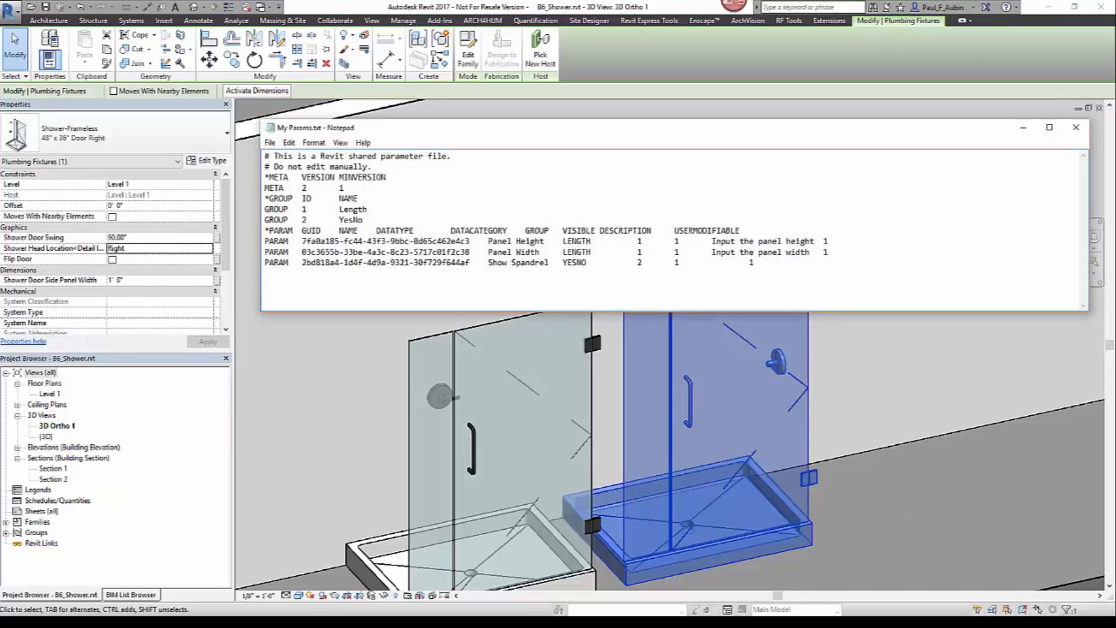
double_click(825, 241)
drag(266, 156, 389, 167)
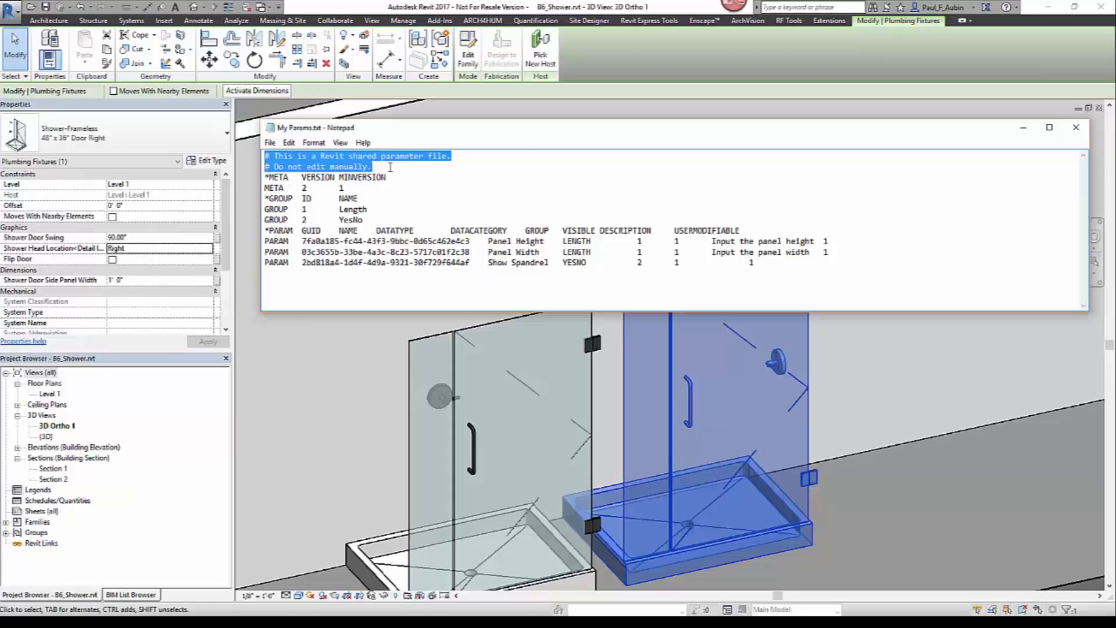
click(1077, 129)
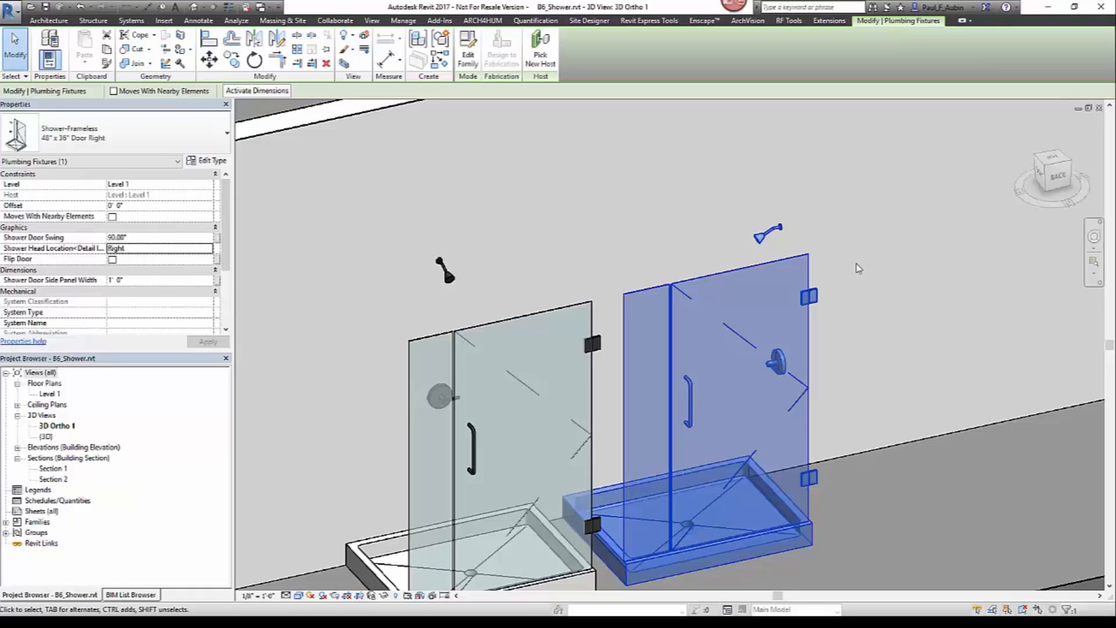
Open the Shower-Frameless family of the 48" x 36" Door Right shower for editing and display its family types
click(858, 272)
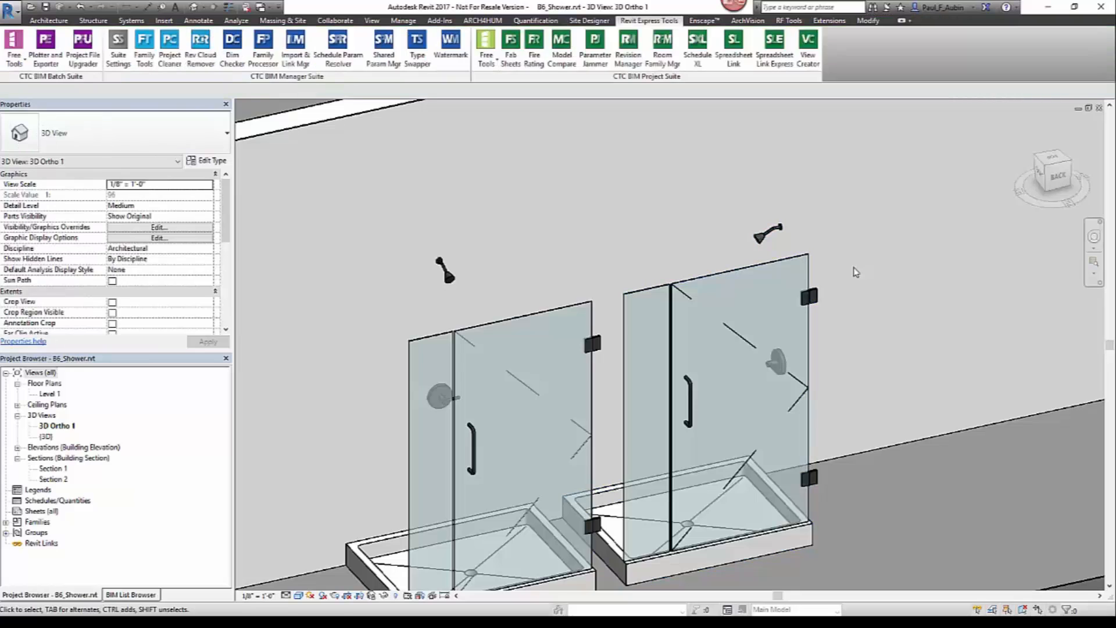
click(735, 285)
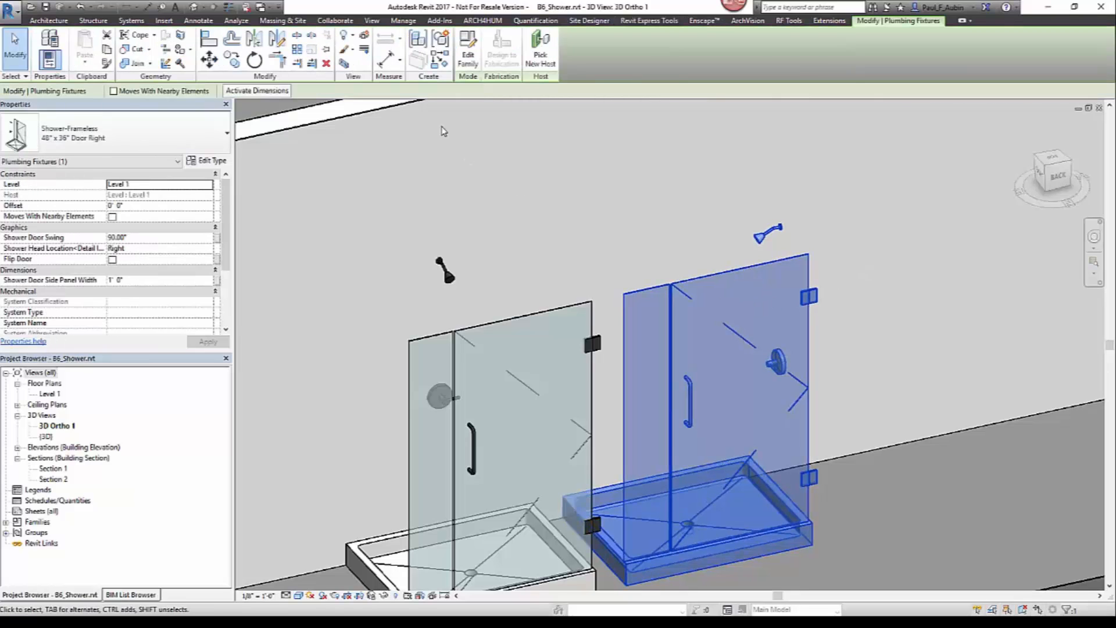
click(477, 56)
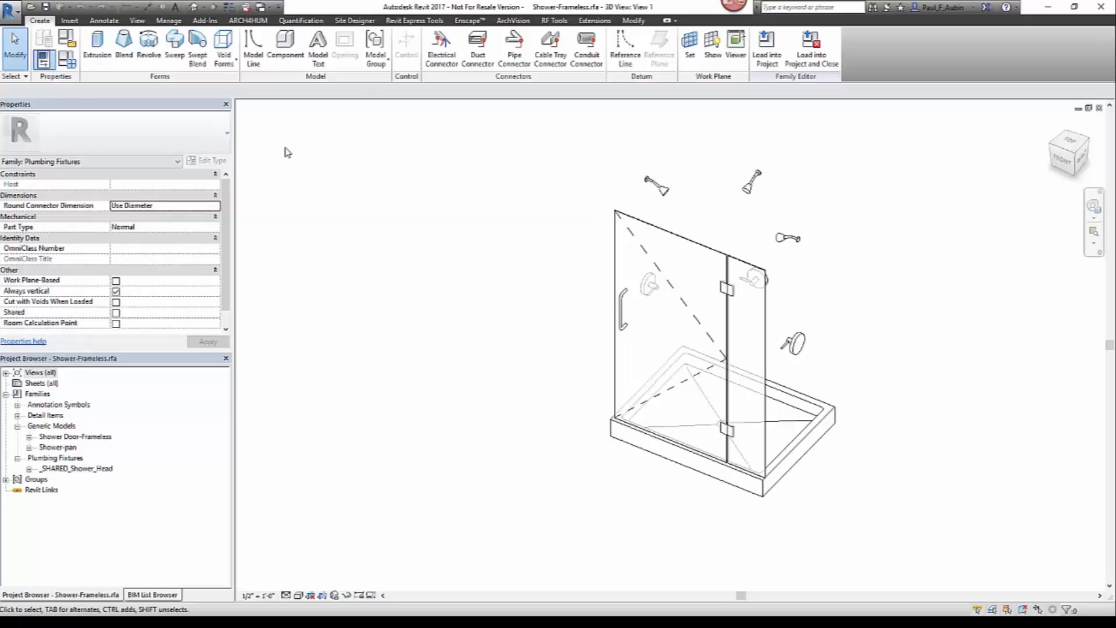
key(f)
key(t)
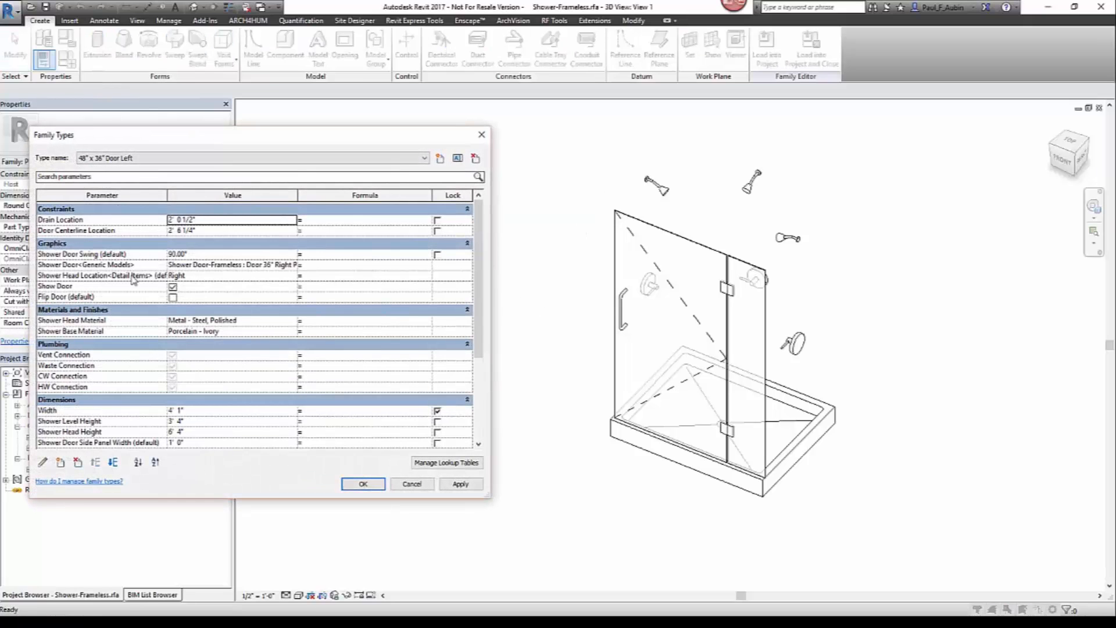
Check which options are available for the Shower Head Location parameter of the 48" x 36" Door Left type
click(118, 278)
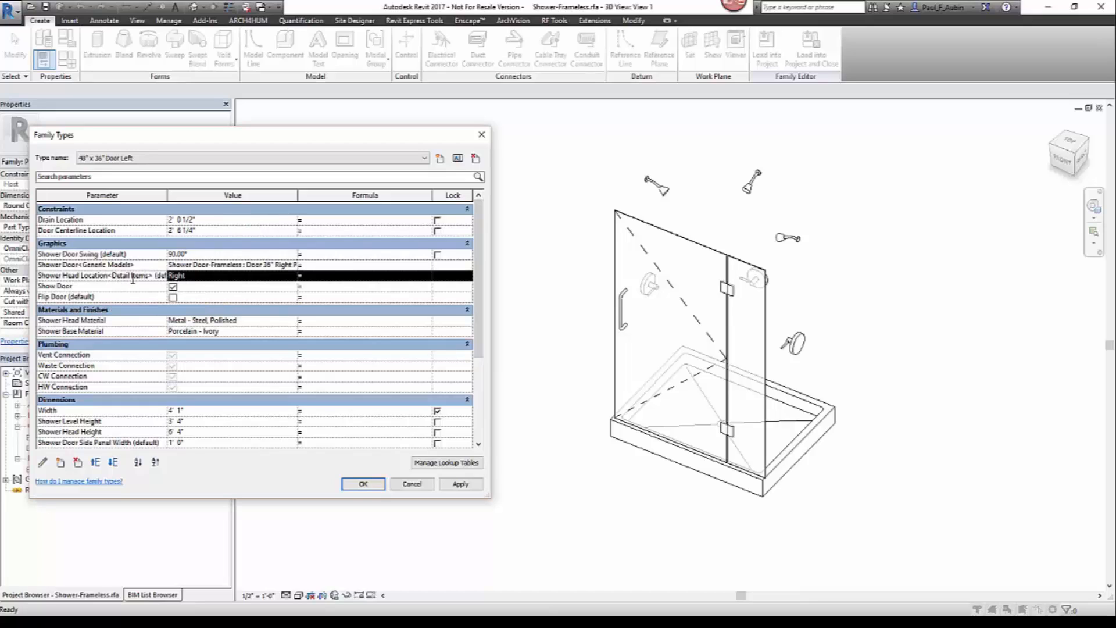
click(291, 275)
click(293, 277)
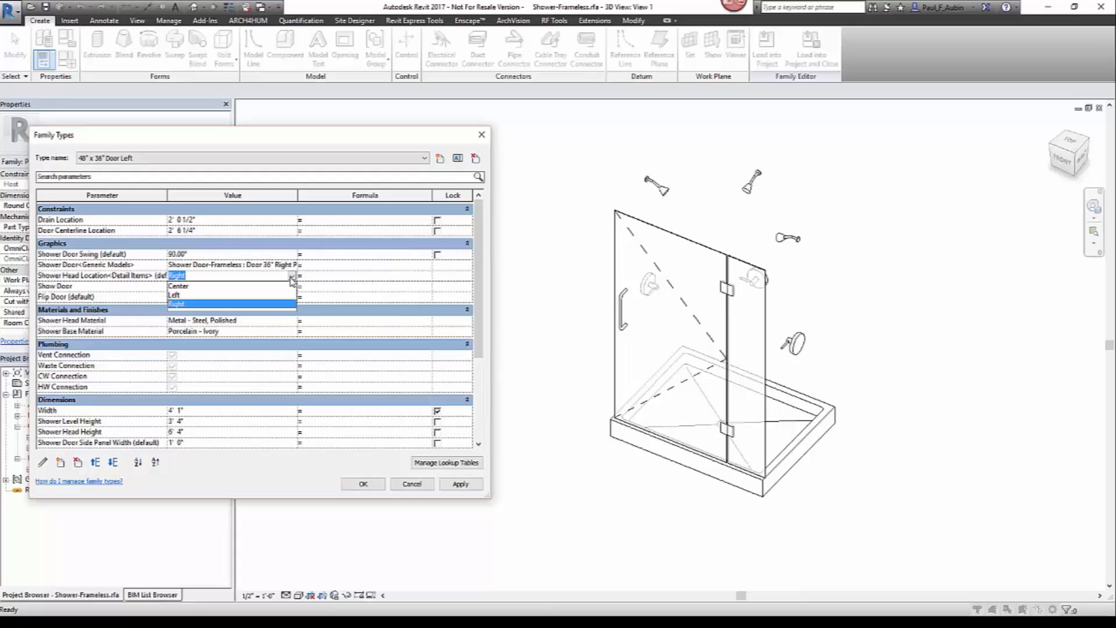
click(292, 279)
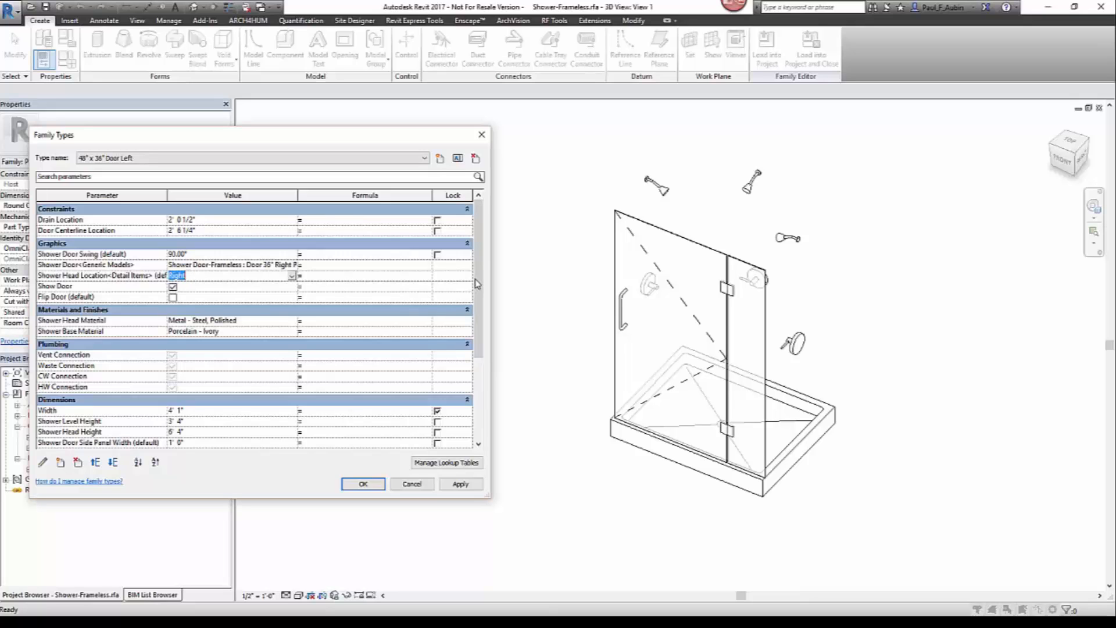
Examine the INV_Right, INV_Left and INV_Center parameters and the related shower head formulas, and leave the family types without changes
drag(478, 296, 478, 382)
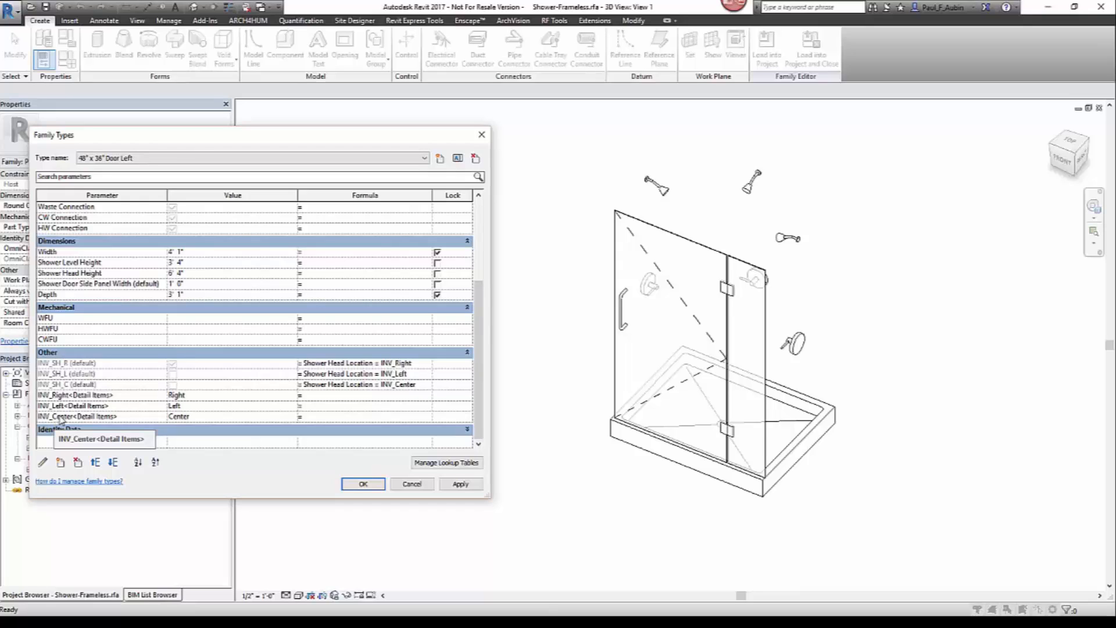
click(204, 396)
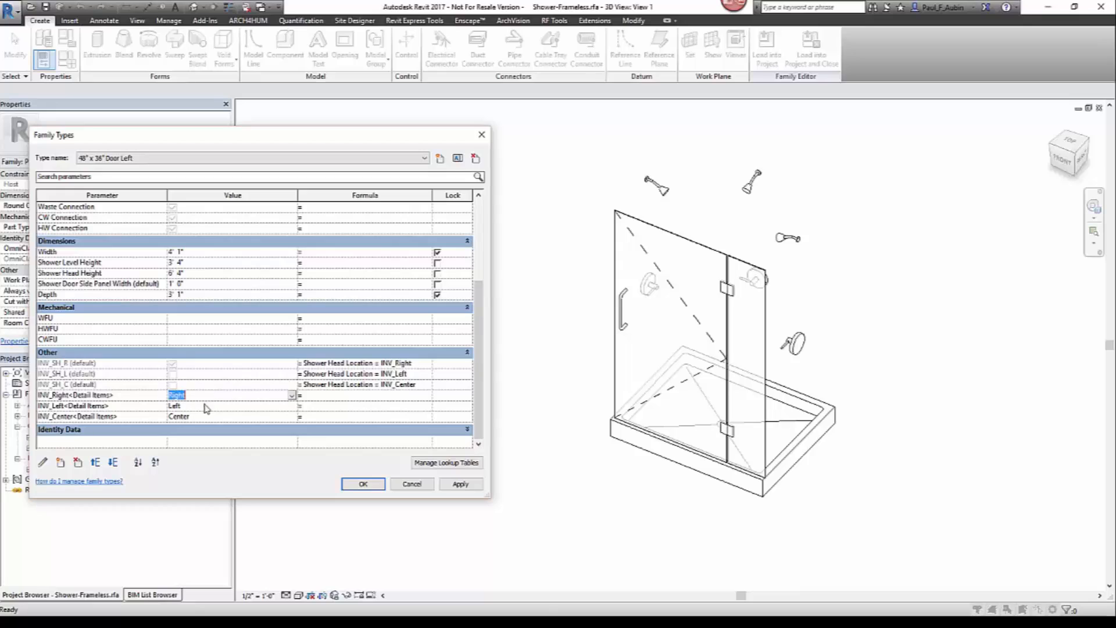
click(204, 406)
click(204, 417)
click(205, 417)
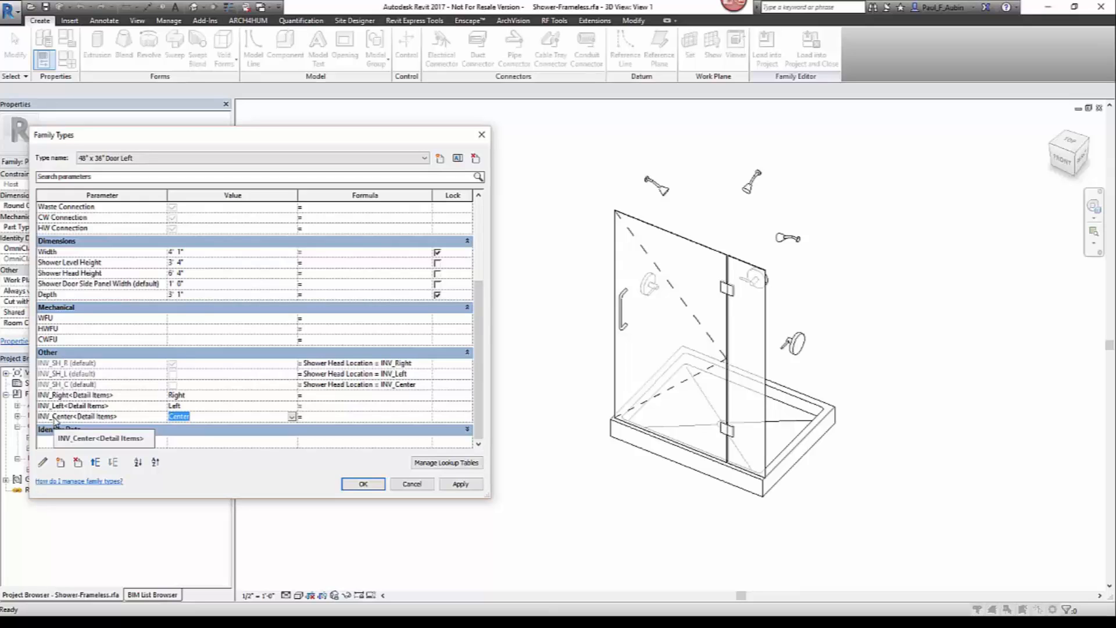
click(401, 484)
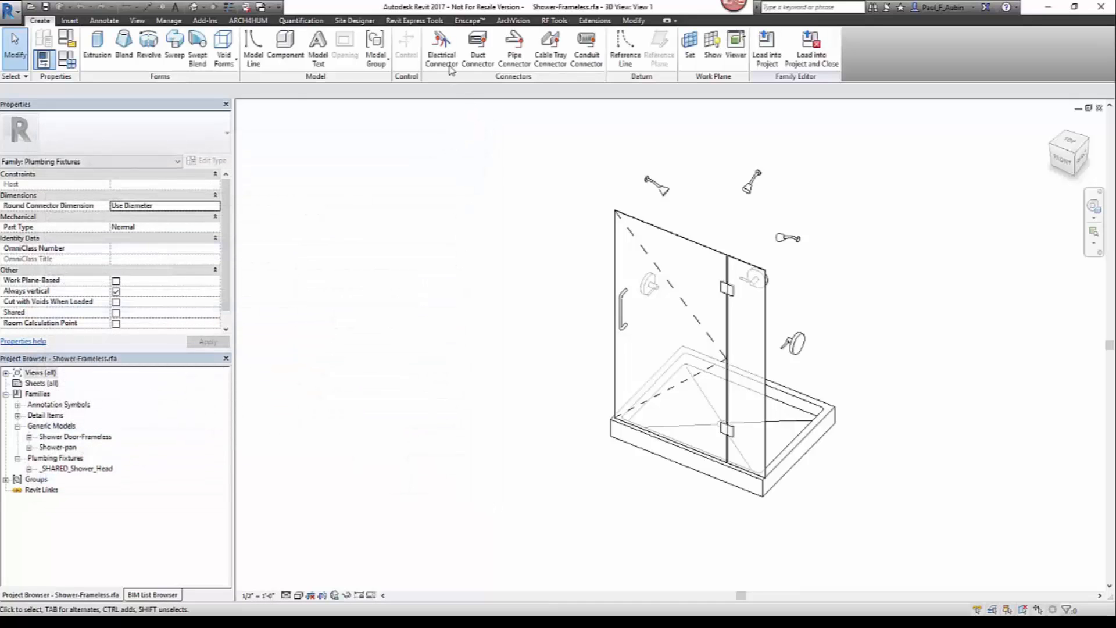
Load Content_A.txt as the master file in the Shared Parameter Manager and expand its Invisible Parameters group
click(417, 23)
click(383, 46)
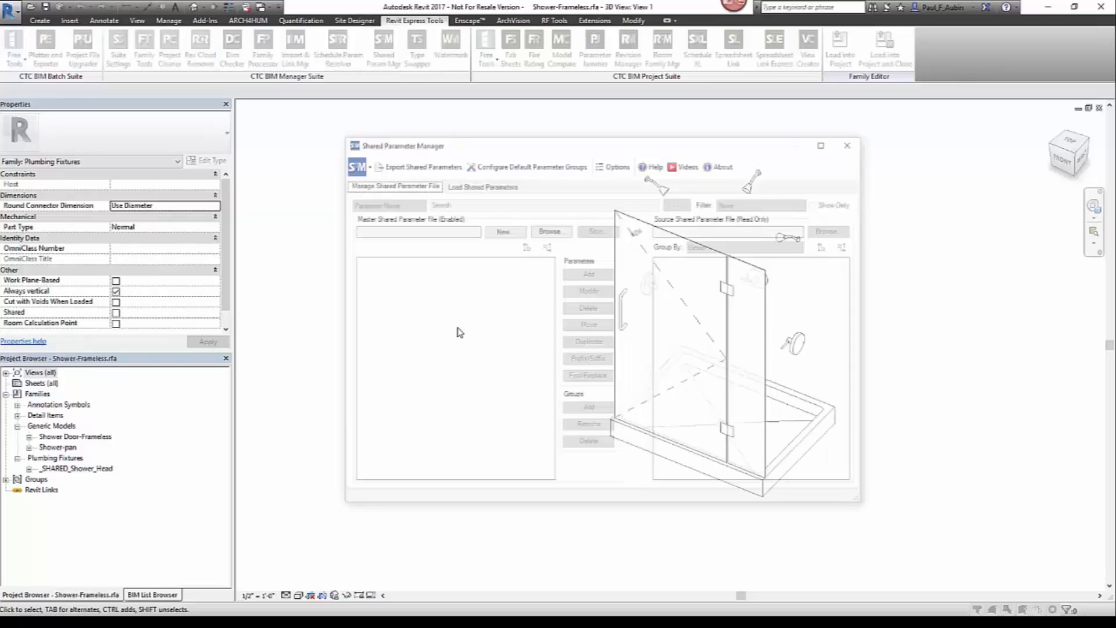
click(548, 231)
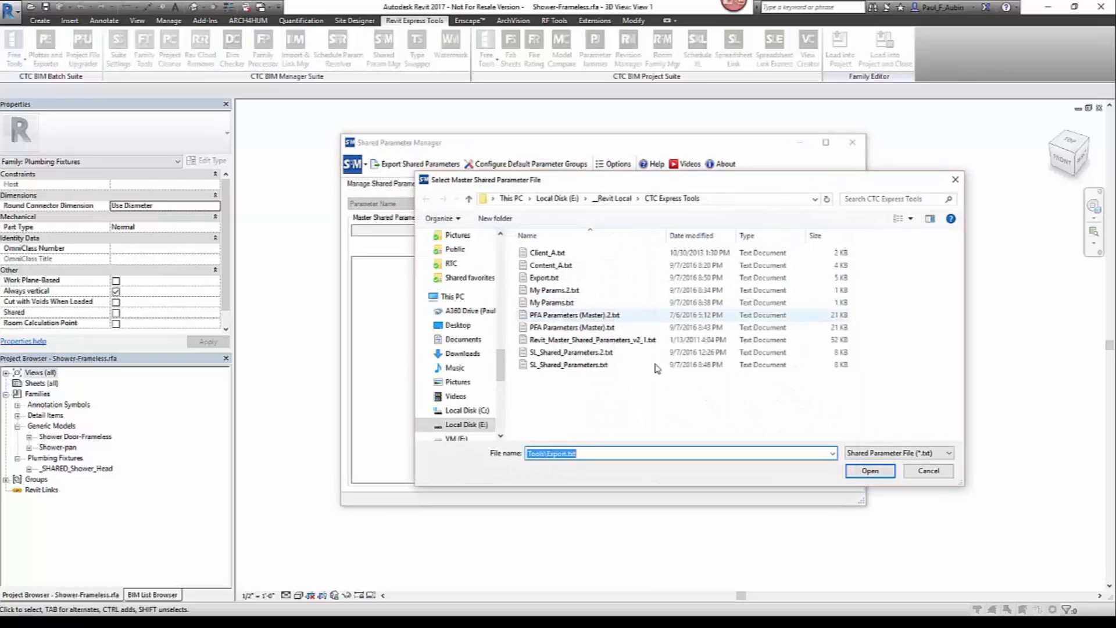
click(552, 265)
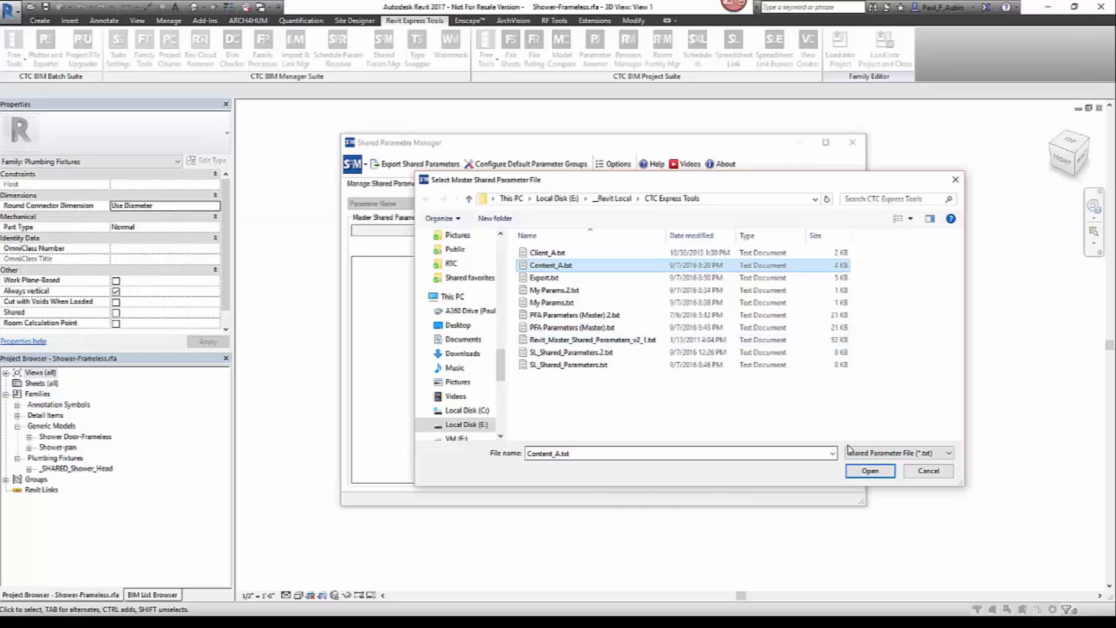
click(870, 471)
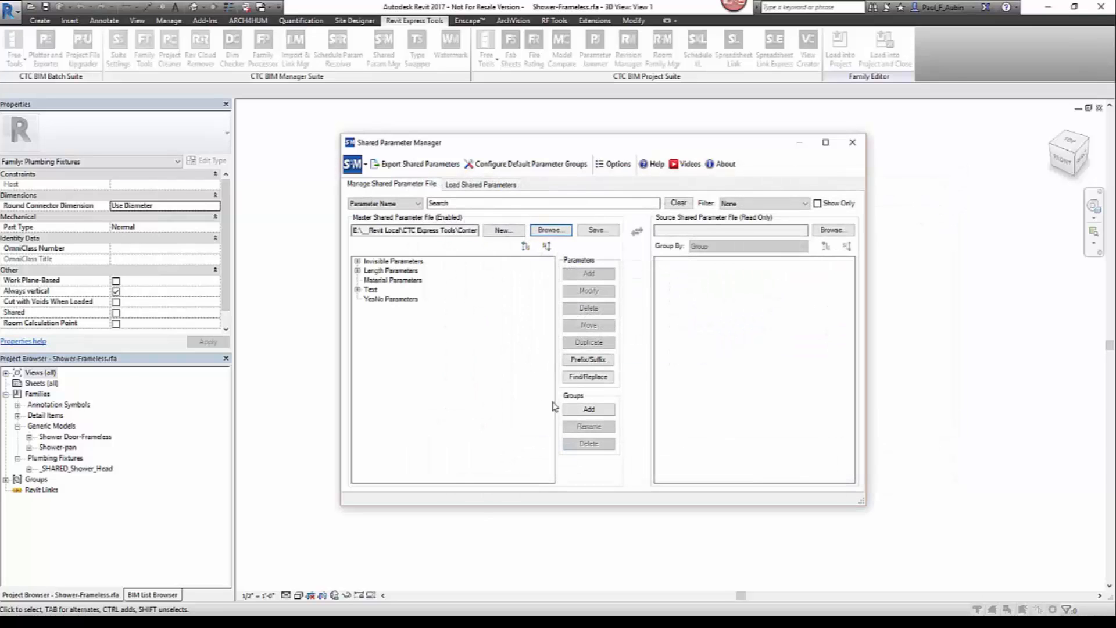
click(357, 261)
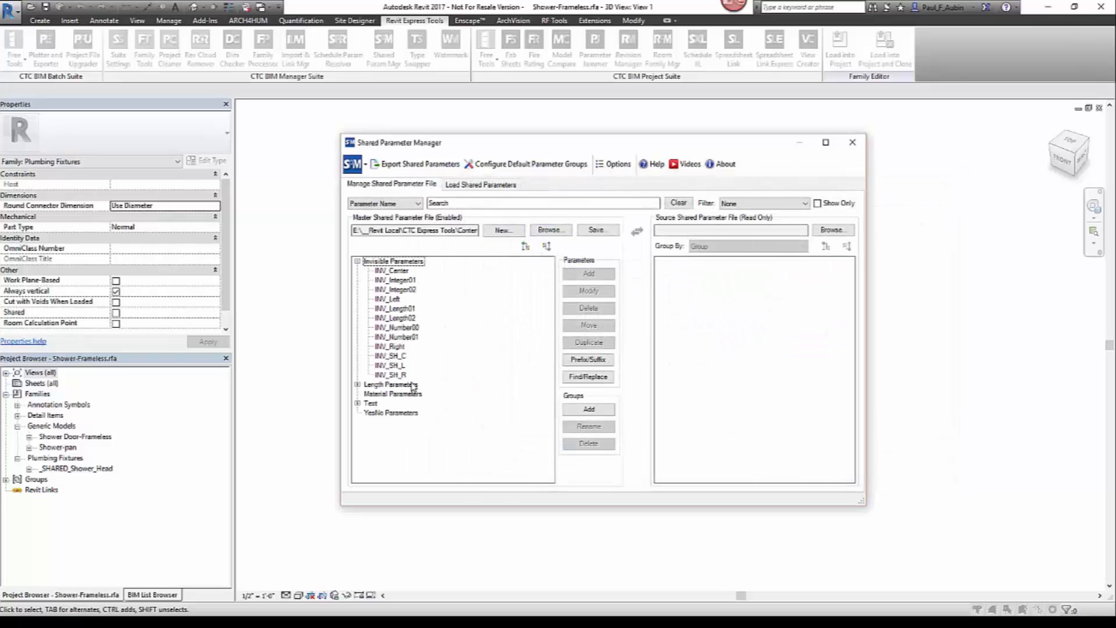
Inspect the visibility setting and tooltip of the INV_SH_C shared parameter, and cancel without changing it
click(391, 356)
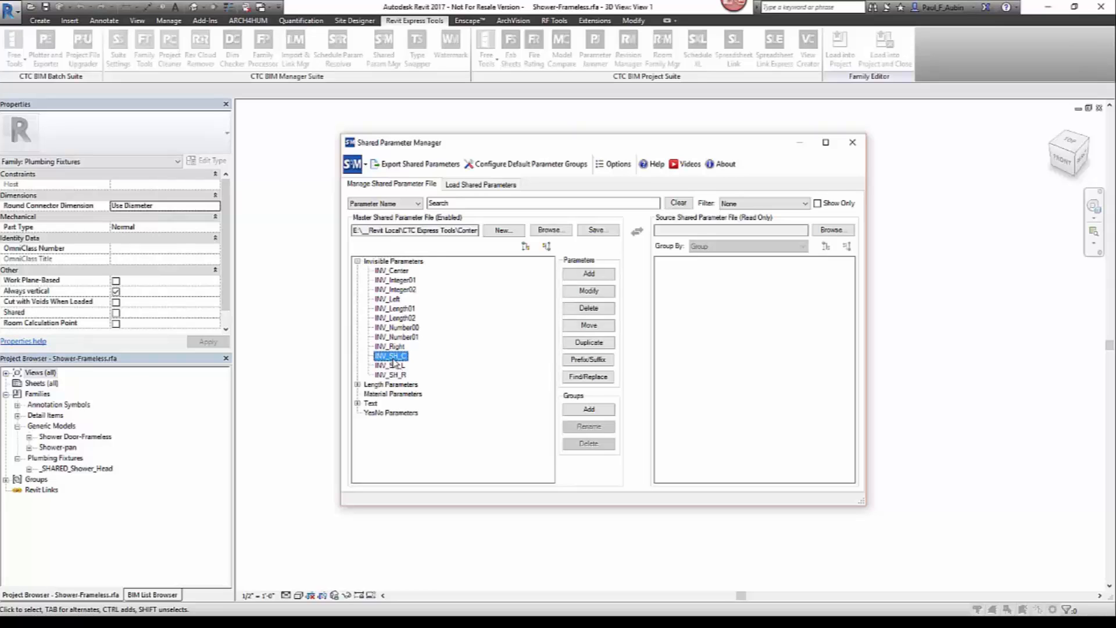
click(590, 291)
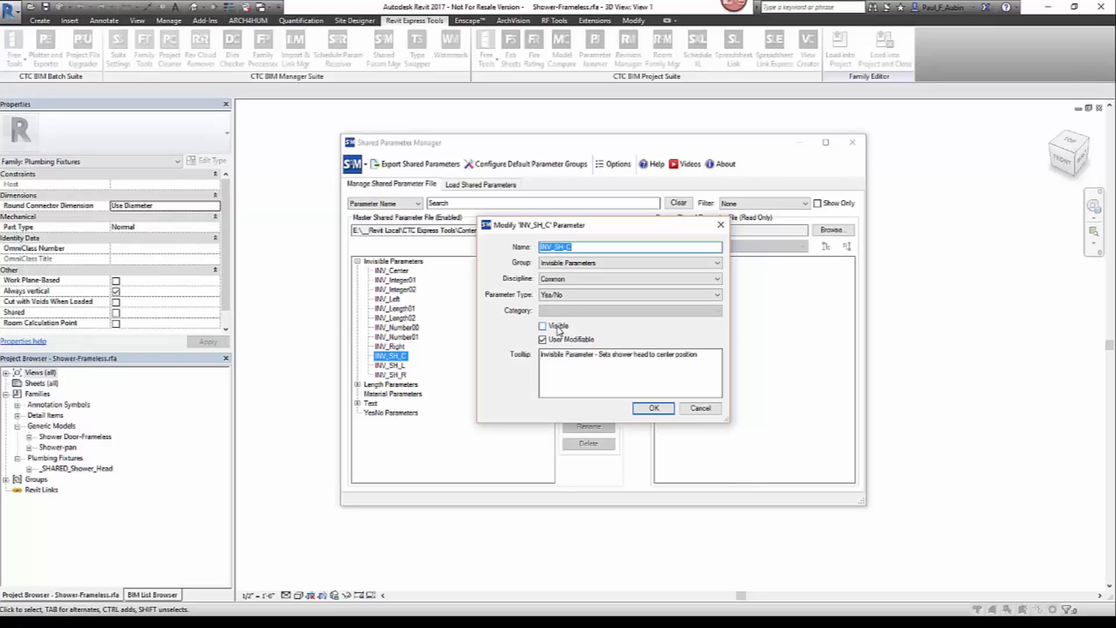
click(699, 407)
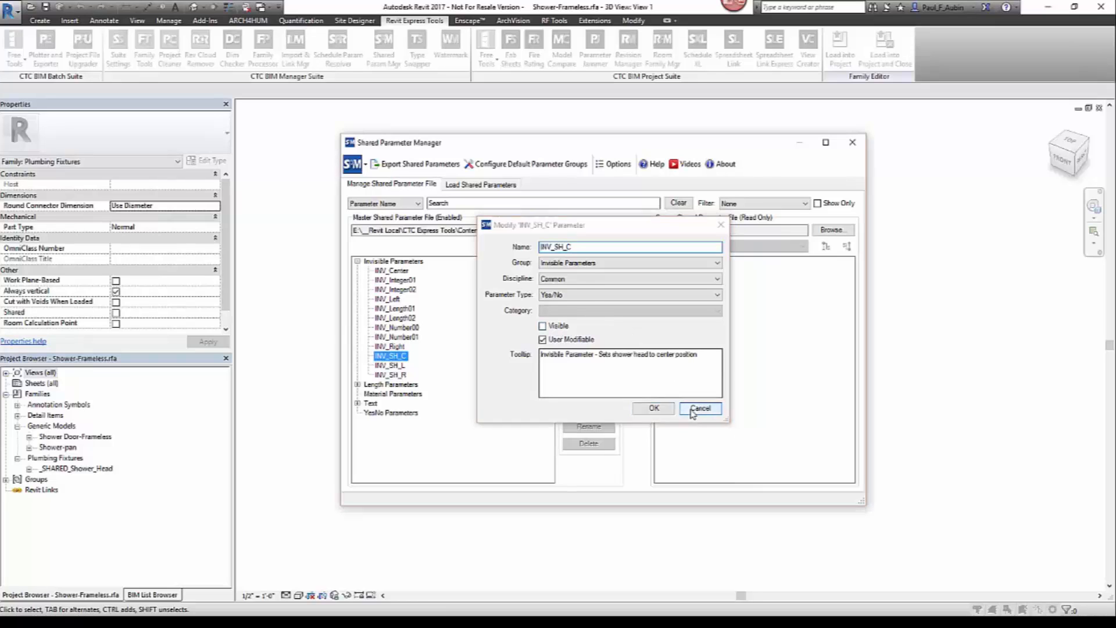
Expand the Length Parameters group, inspect the Depth parameter's settings, and cancel without changing them
click(398, 319)
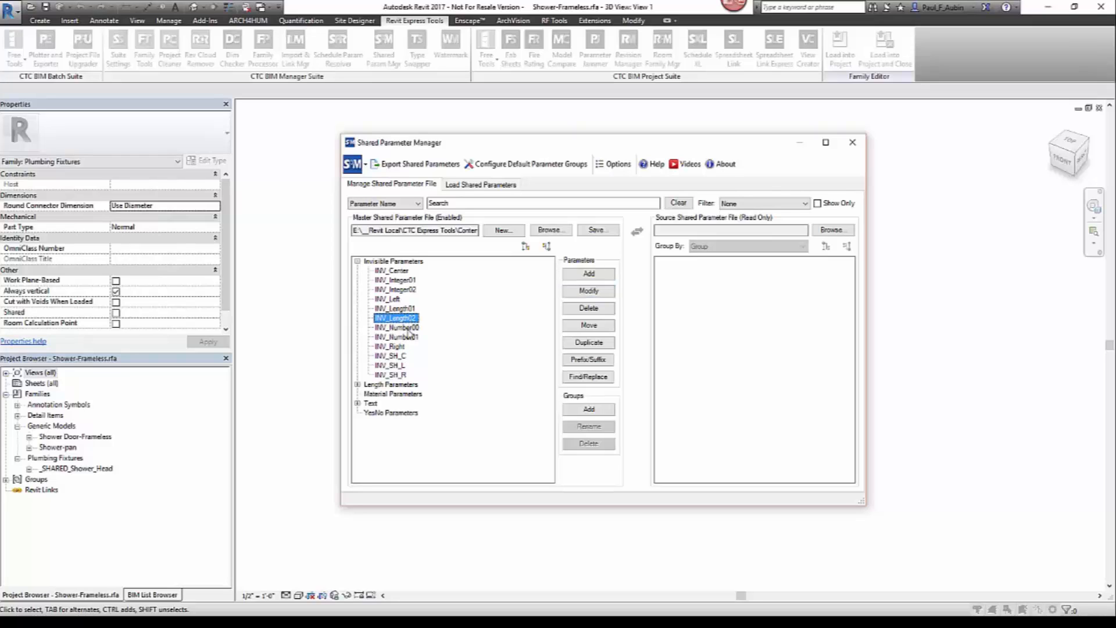
click(357, 385)
click(386, 395)
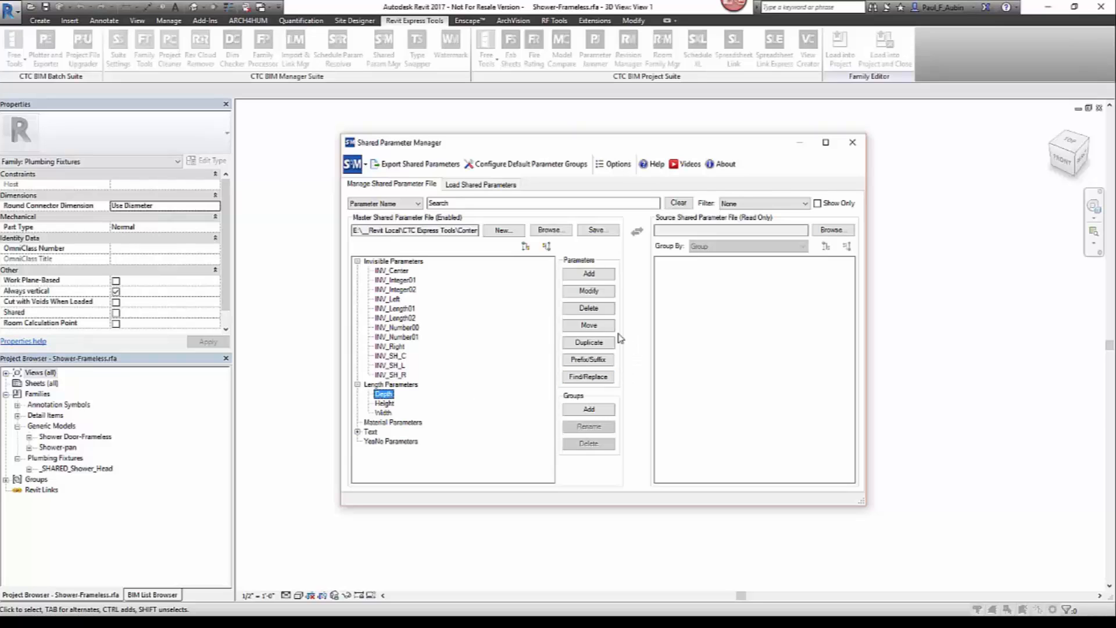
click(605, 296)
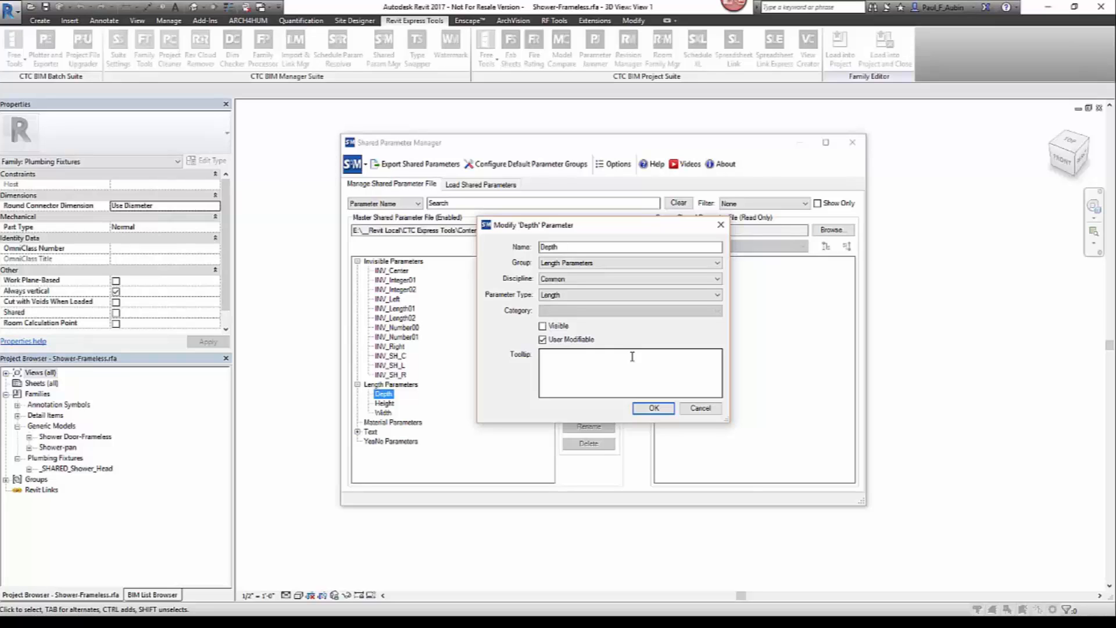
click(700, 407)
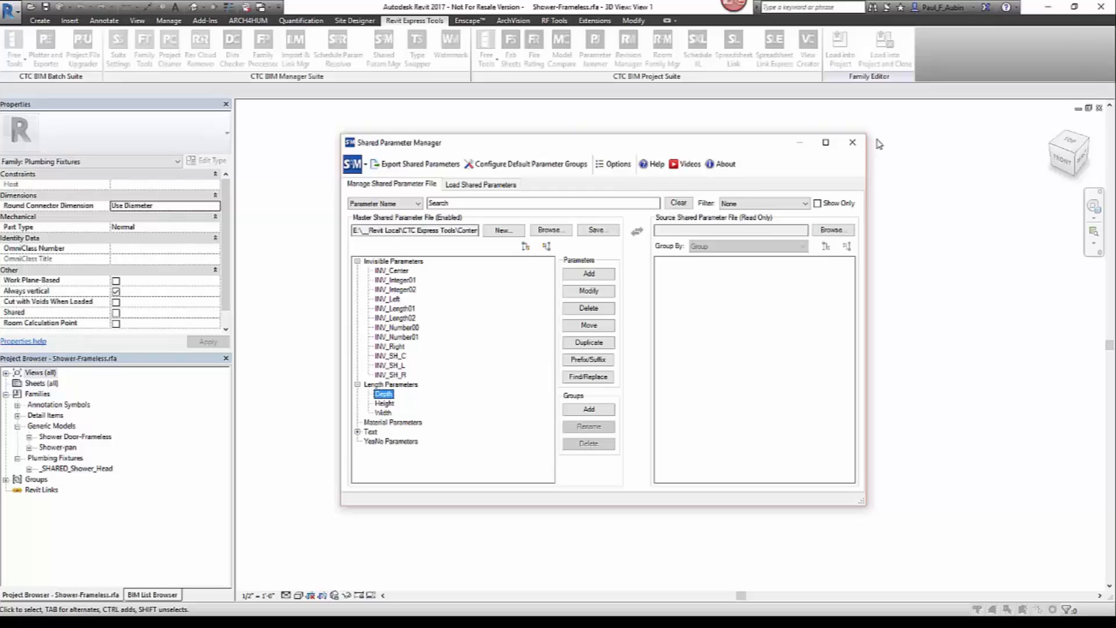
Close the Shared Parameter Manager, switch INV_Center to Left in the family types, restore it to Center, and accept
click(852, 142)
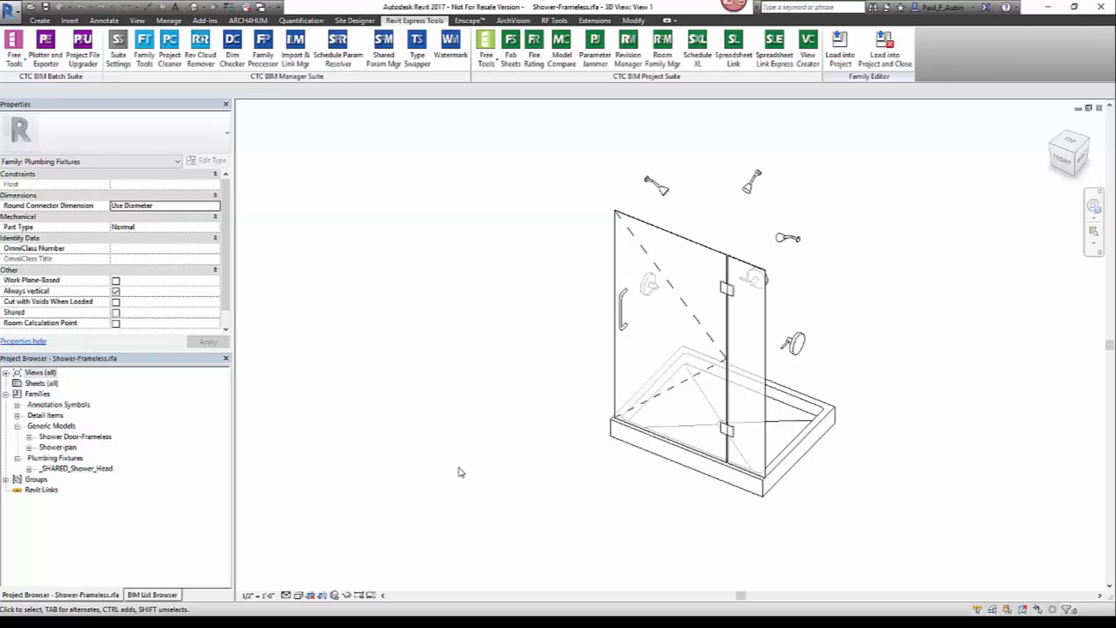
click(40, 20)
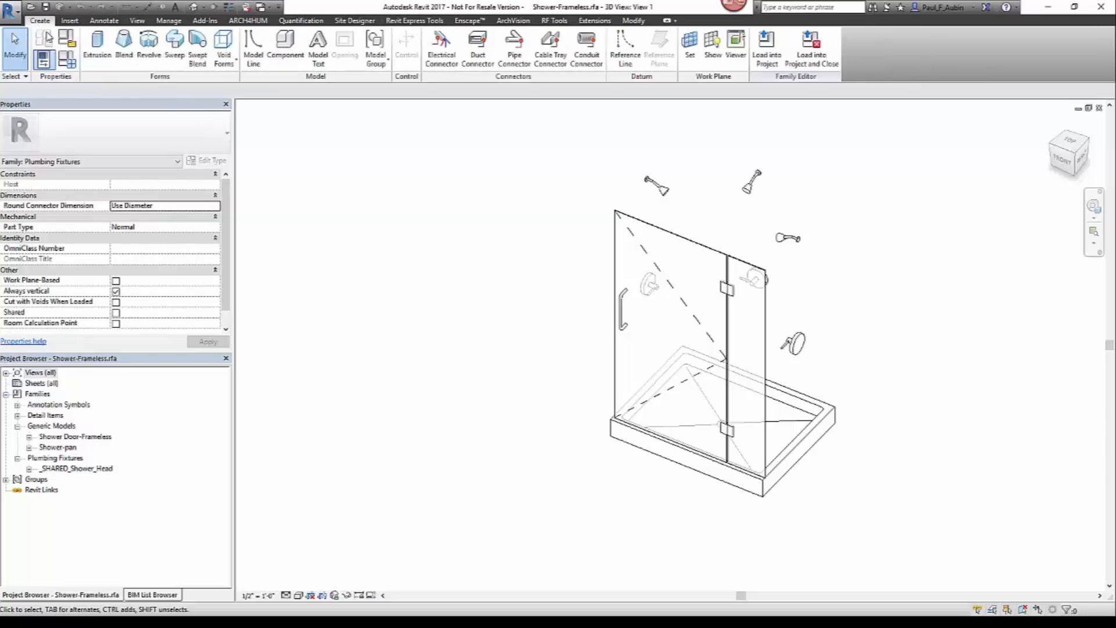
click(67, 59)
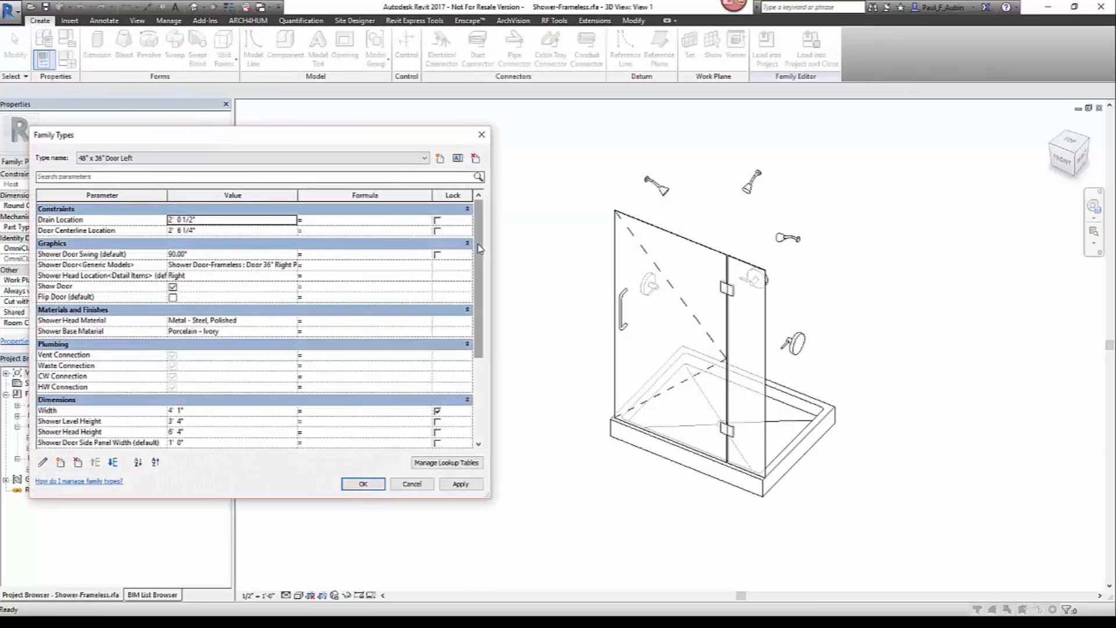
drag(480, 249, 481, 336)
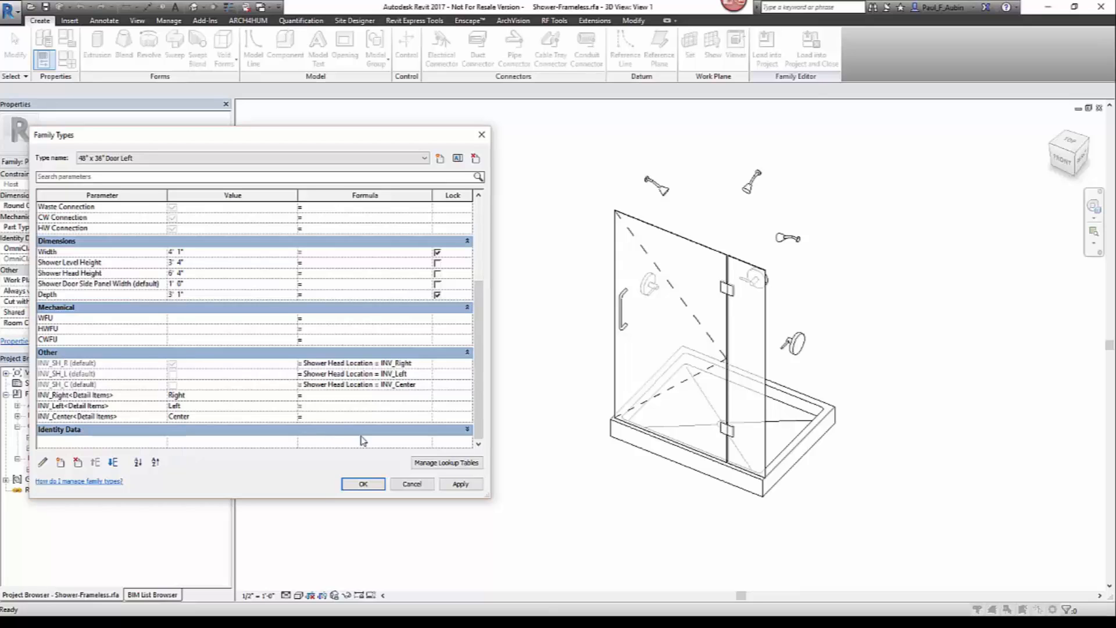
click(279, 416)
click(291, 416)
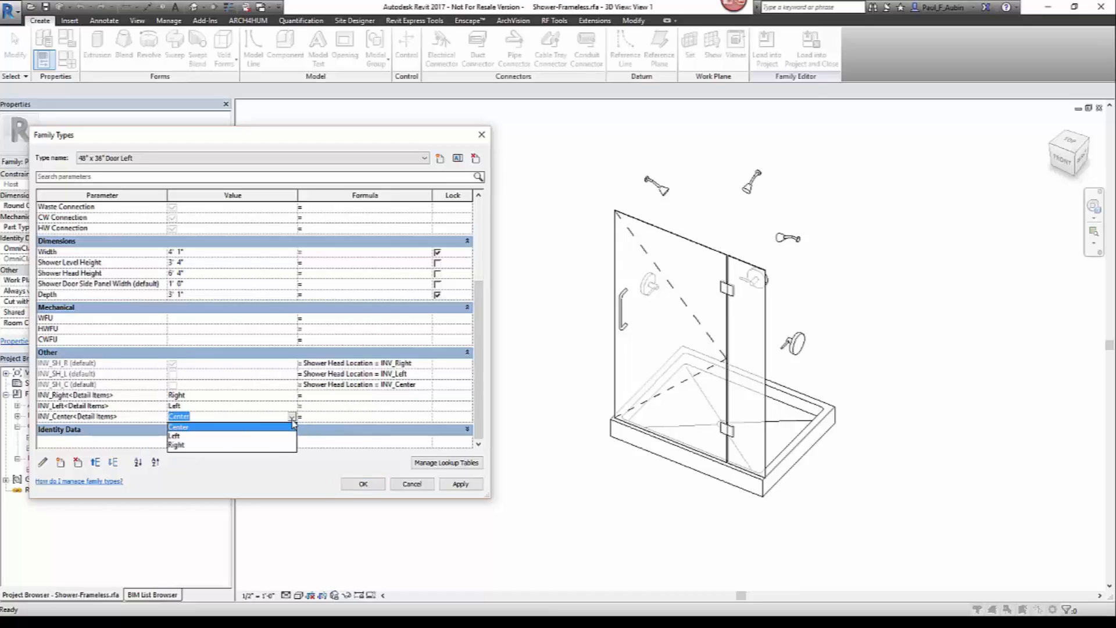
click(191, 435)
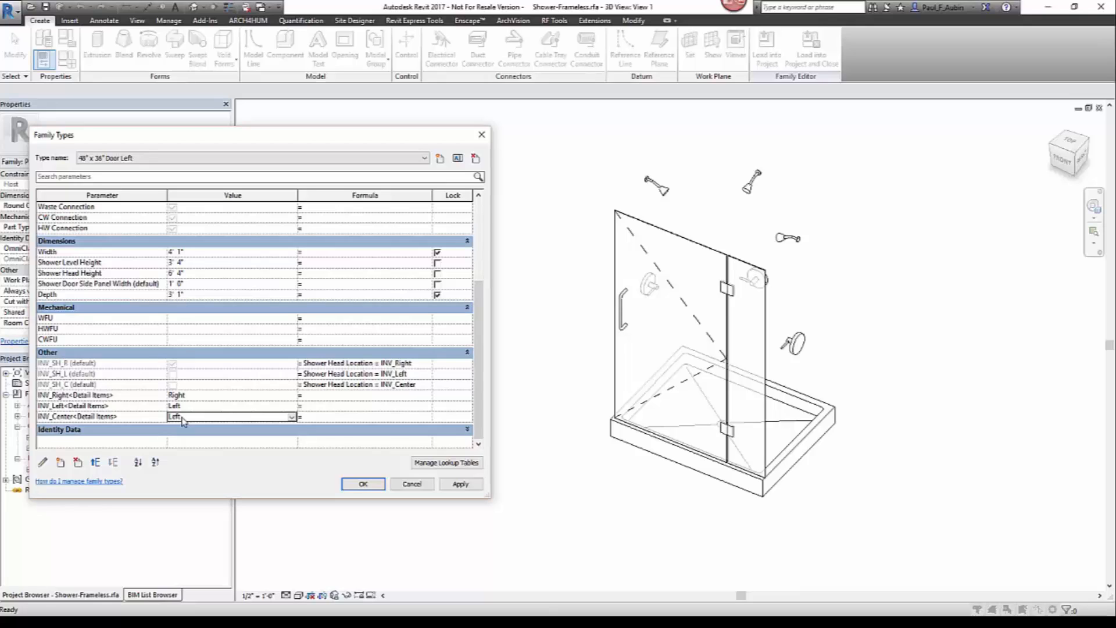
click(290, 417)
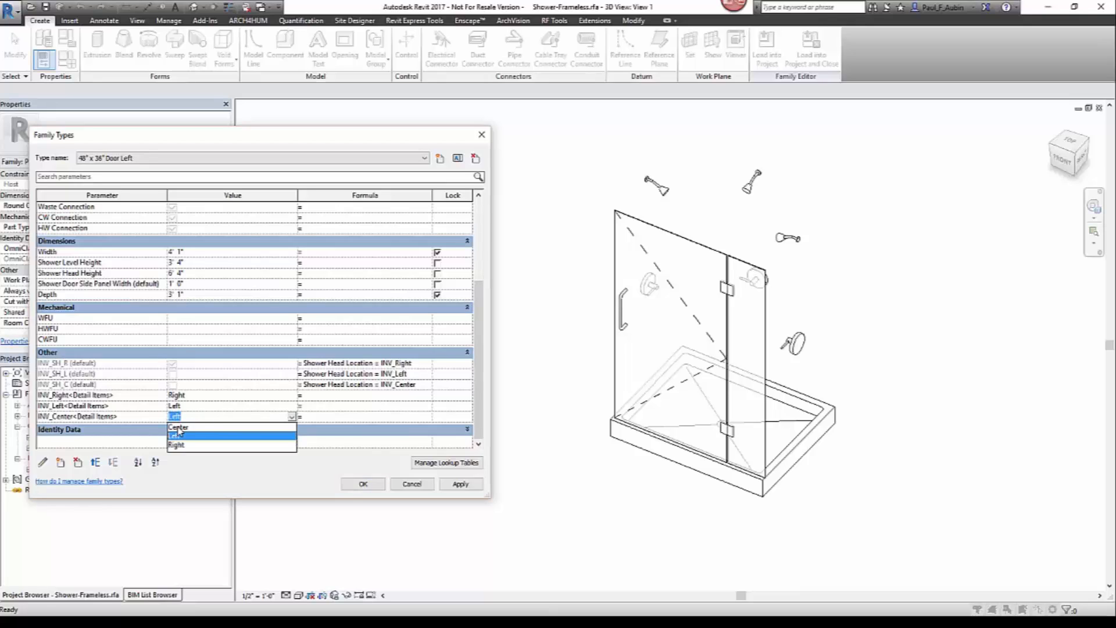
click(178, 427)
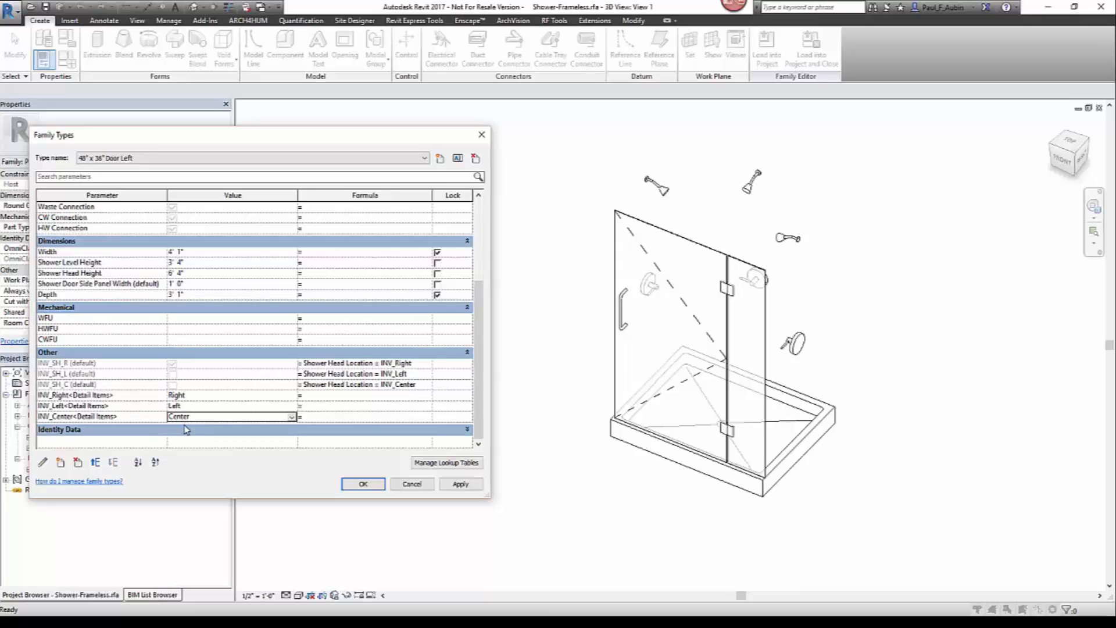
click(362, 483)
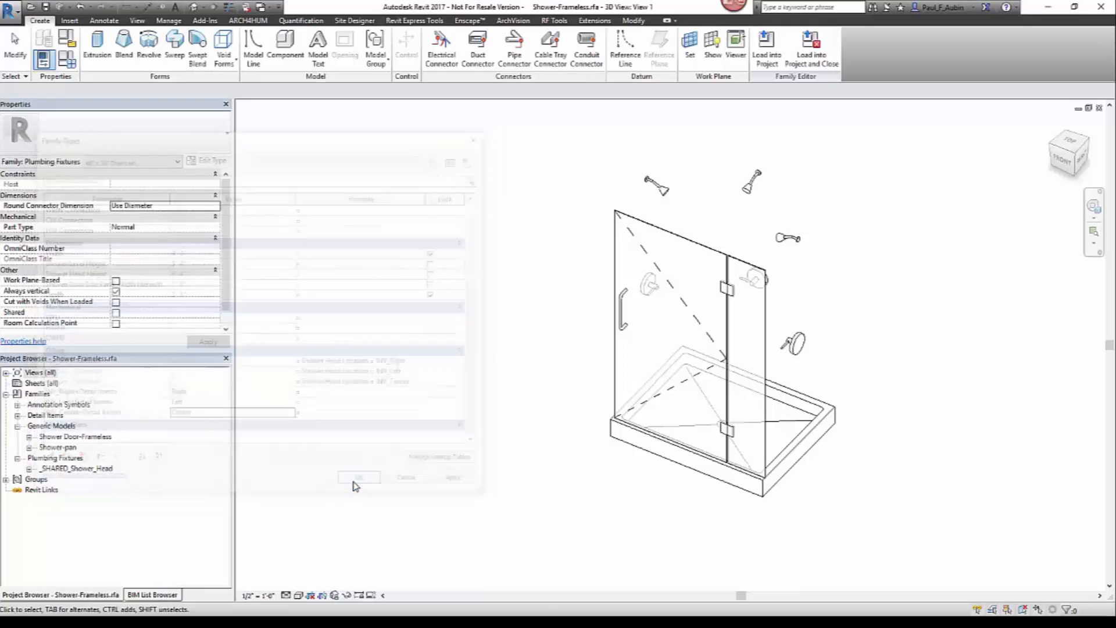
Reopen the Shared Parameter Manager and load Content_A.txt as the master shared parameter file
click(410, 22)
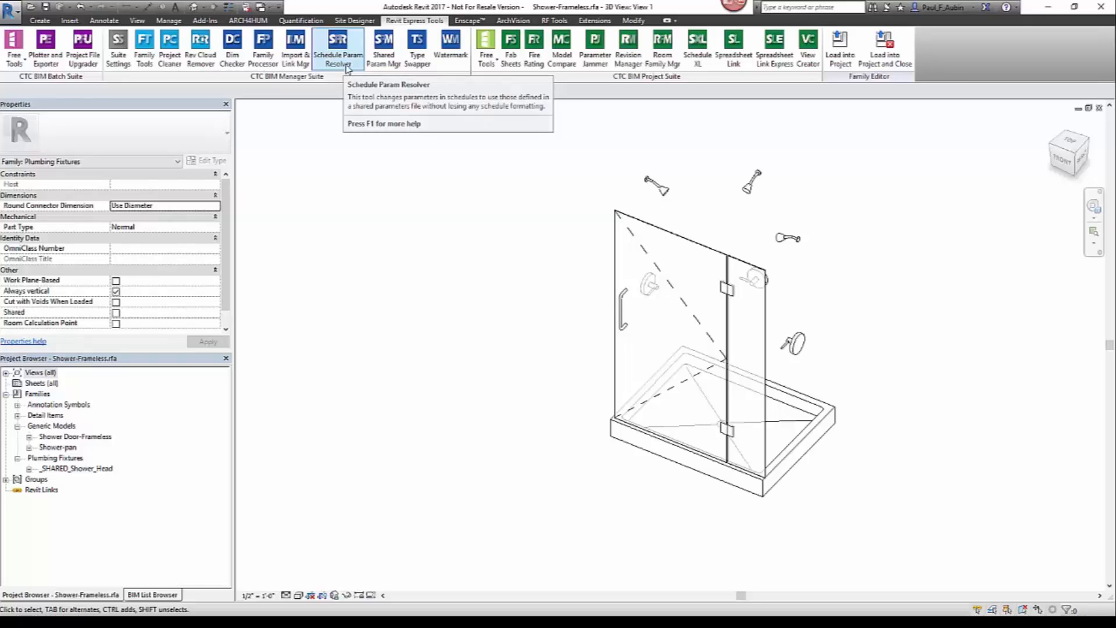
click(375, 65)
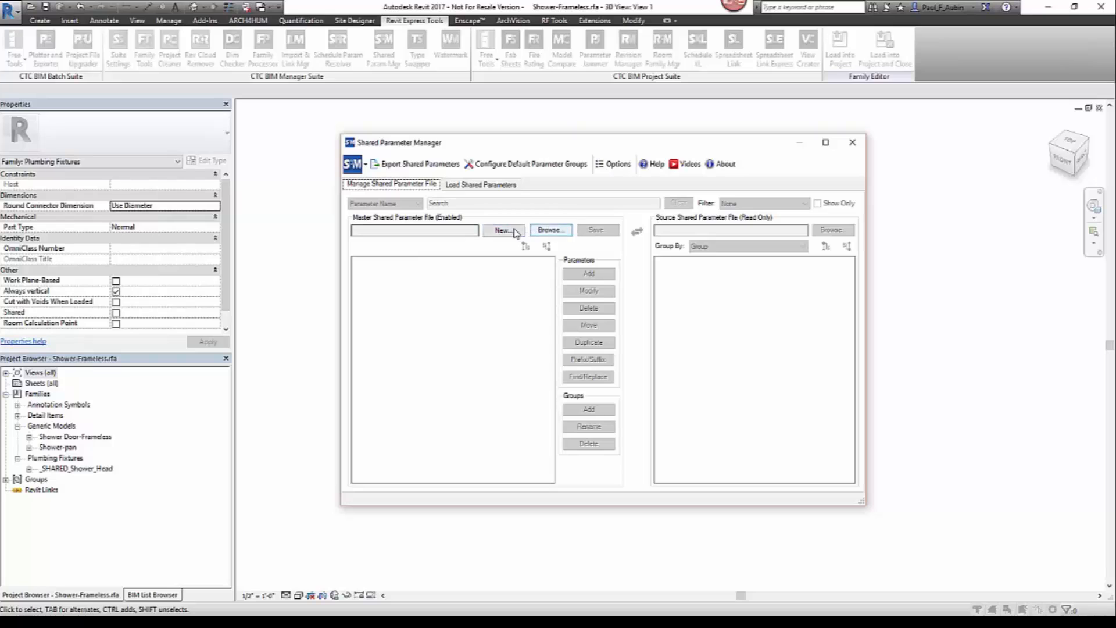
click(548, 230)
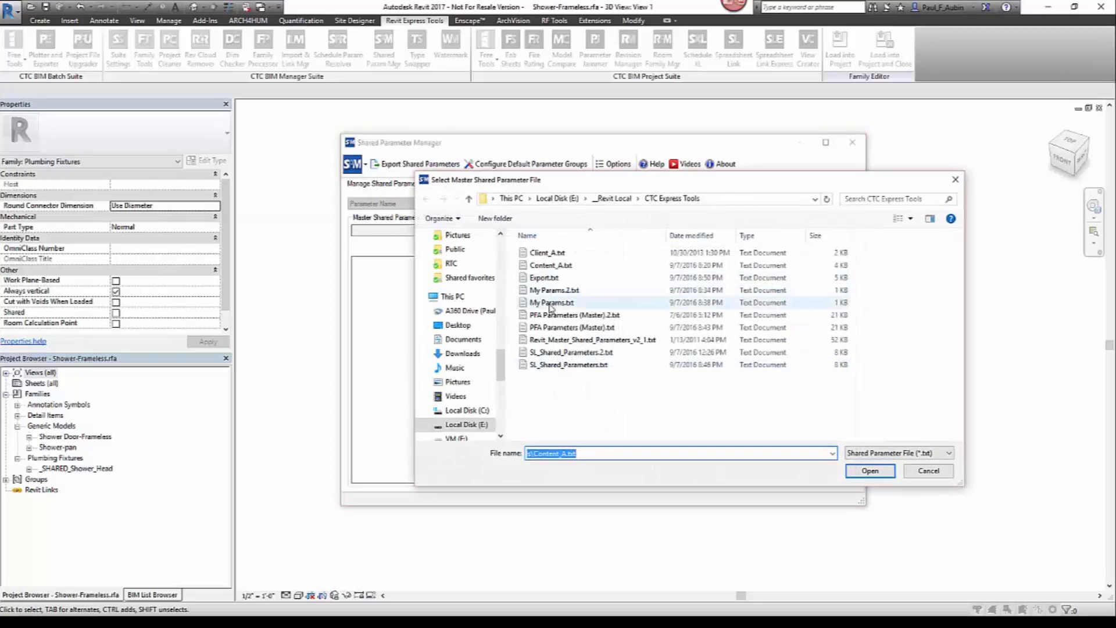
click(558, 265)
click(864, 470)
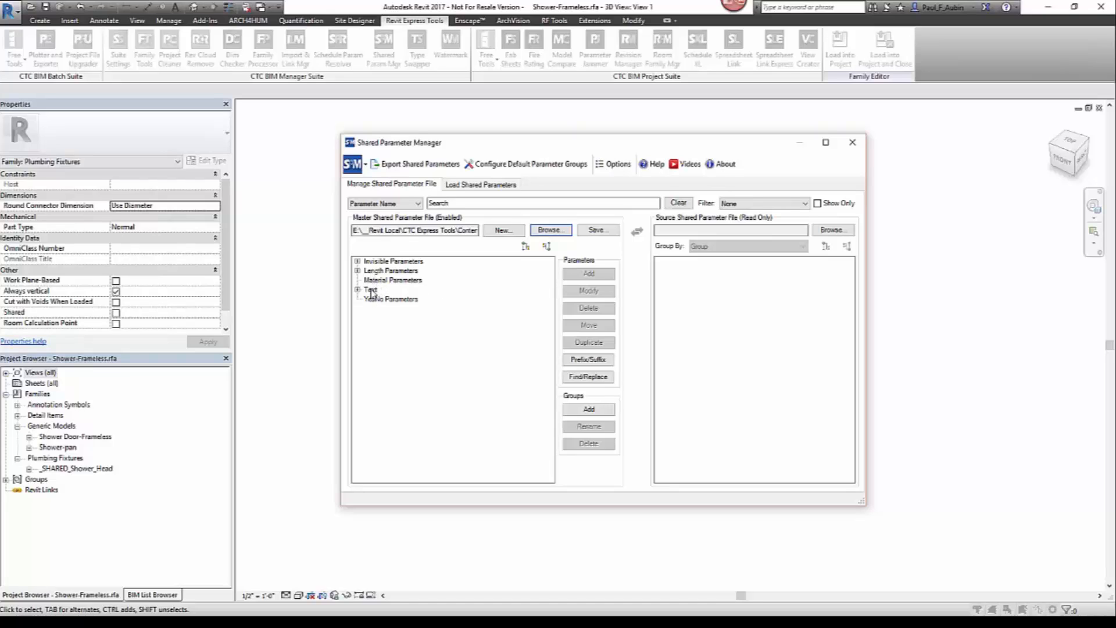
Add a shared parameter named Test of type Text to the Text group, with User Modifiable turned off
click(371, 289)
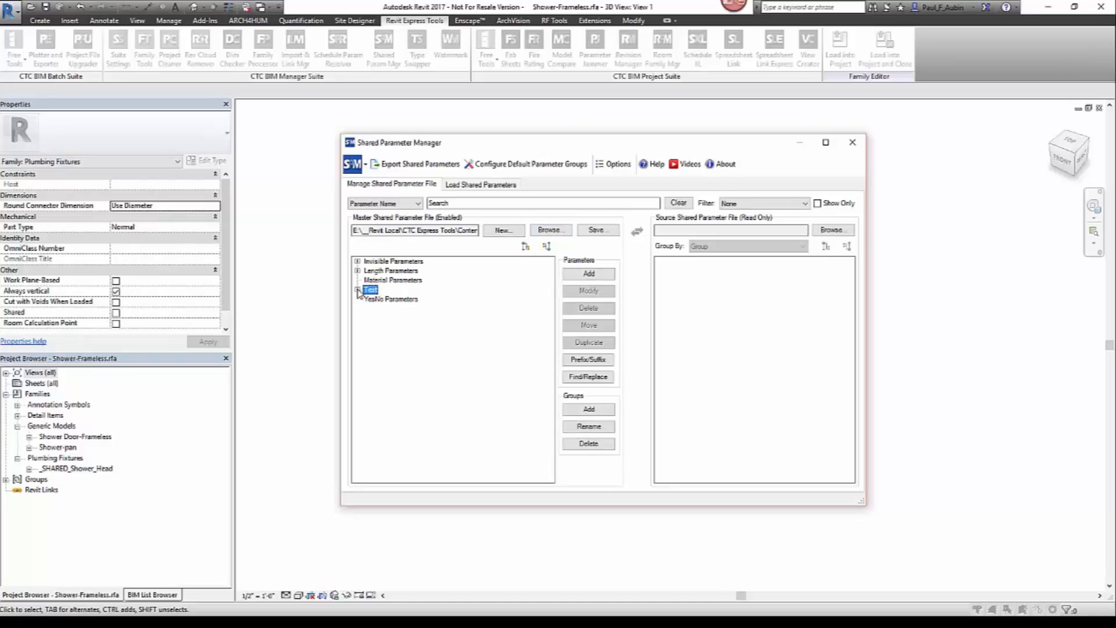
click(358, 289)
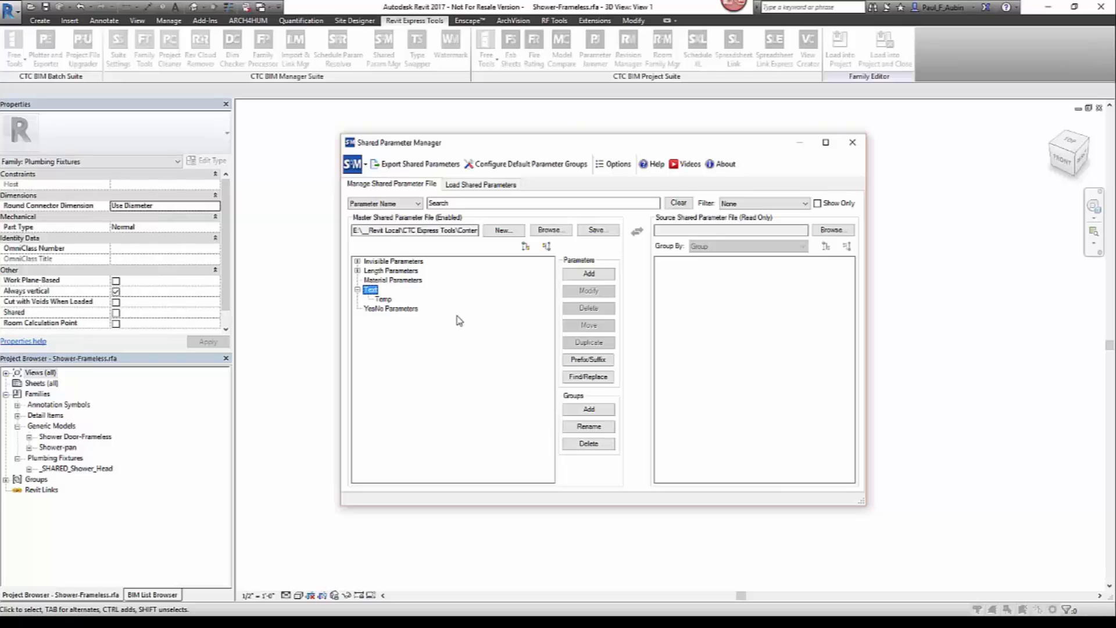
click(589, 274)
click(567, 278)
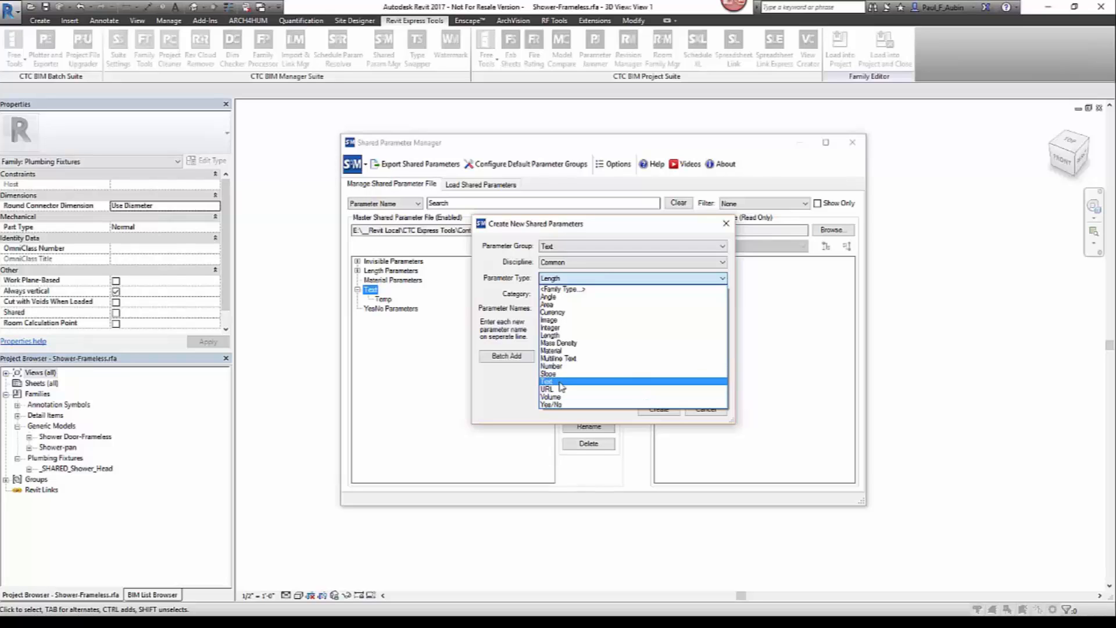
click(562, 381)
click(583, 331)
click(584, 332)
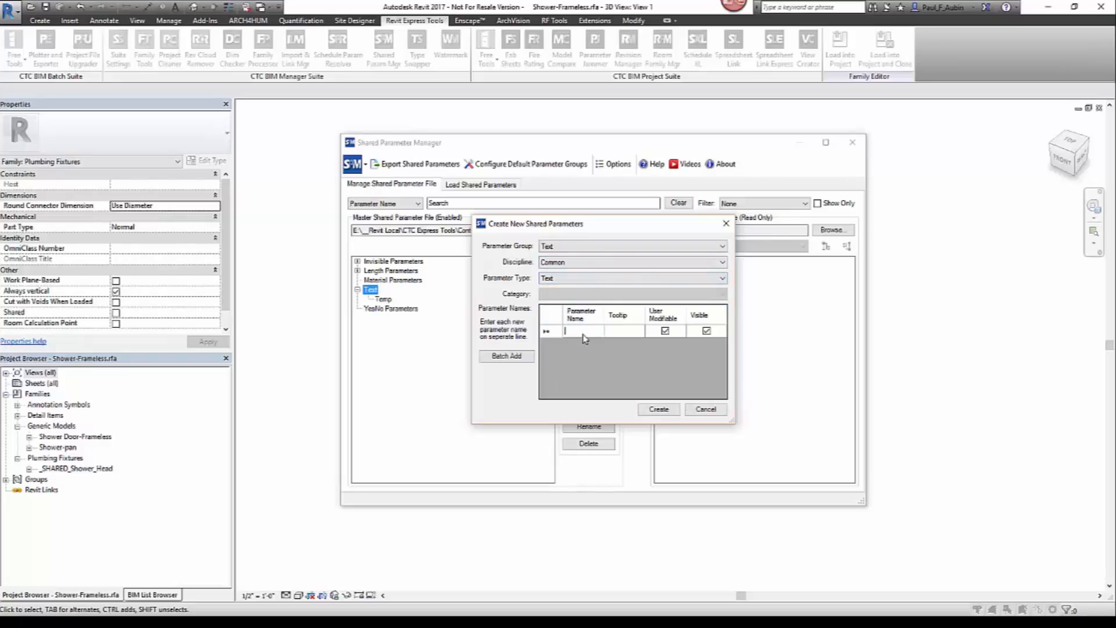
text(Test)
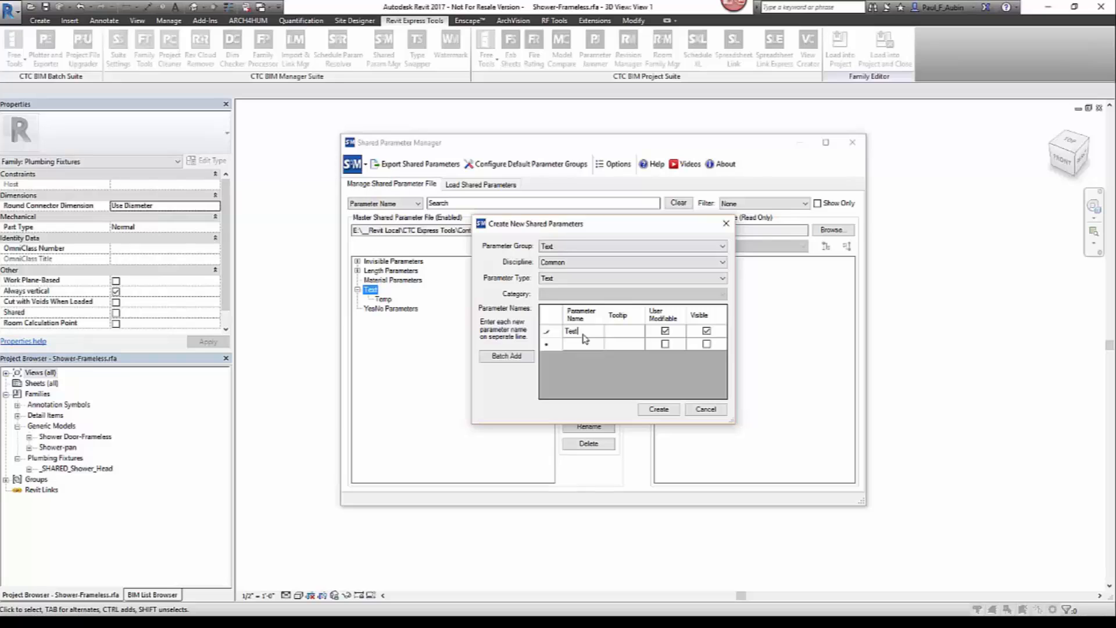
click(665, 332)
click(658, 409)
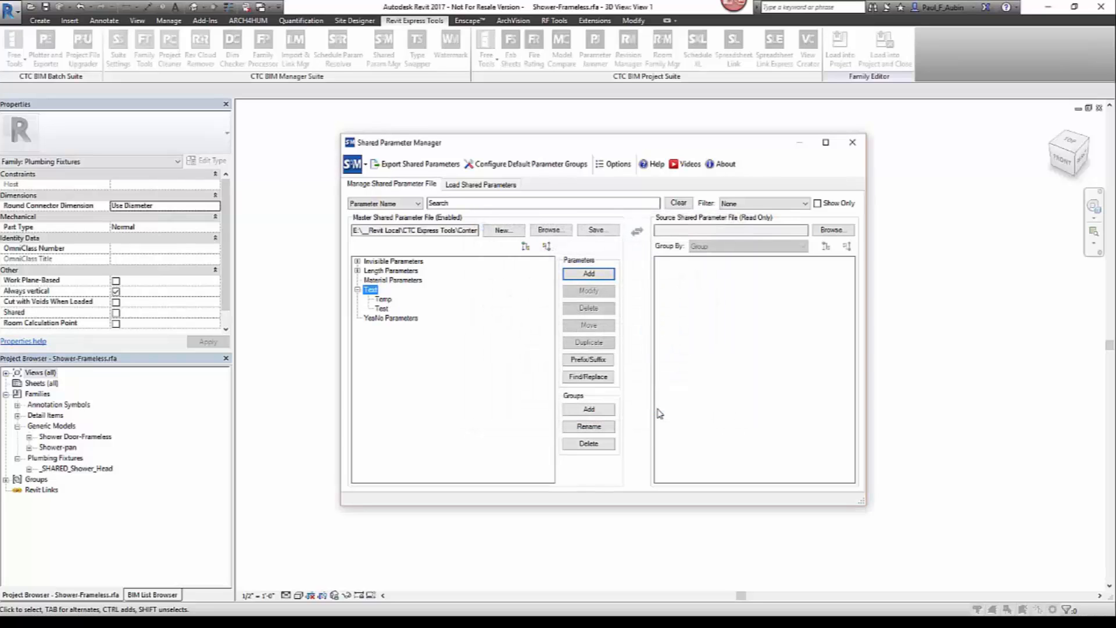
Save the master shared parameter file with the new Test parameter and dismiss the confirmation
click(383, 310)
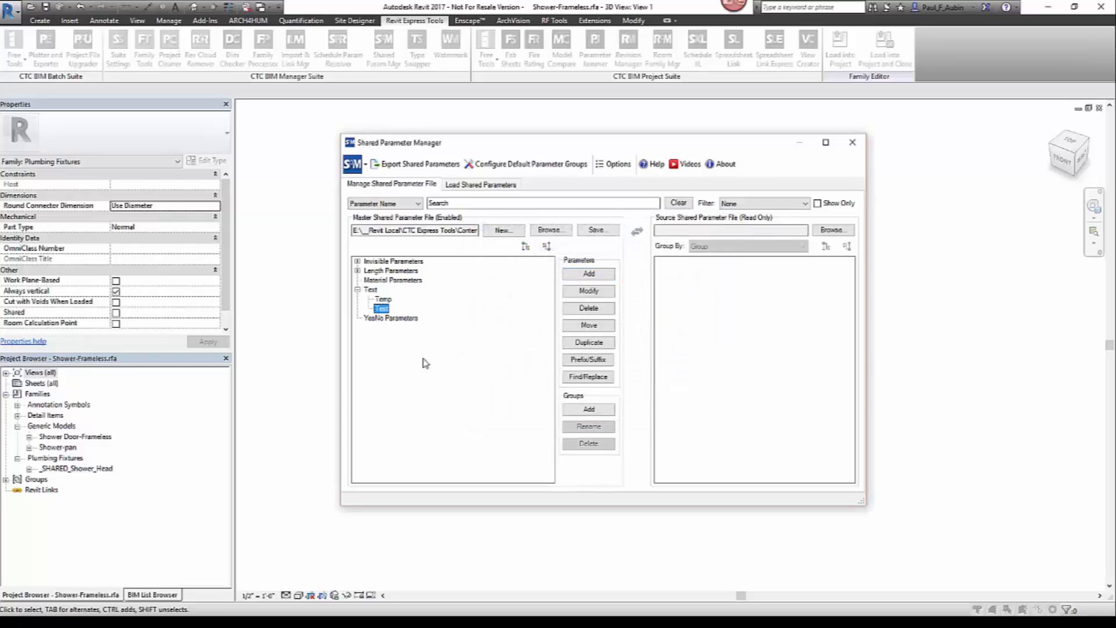
click(598, 230)
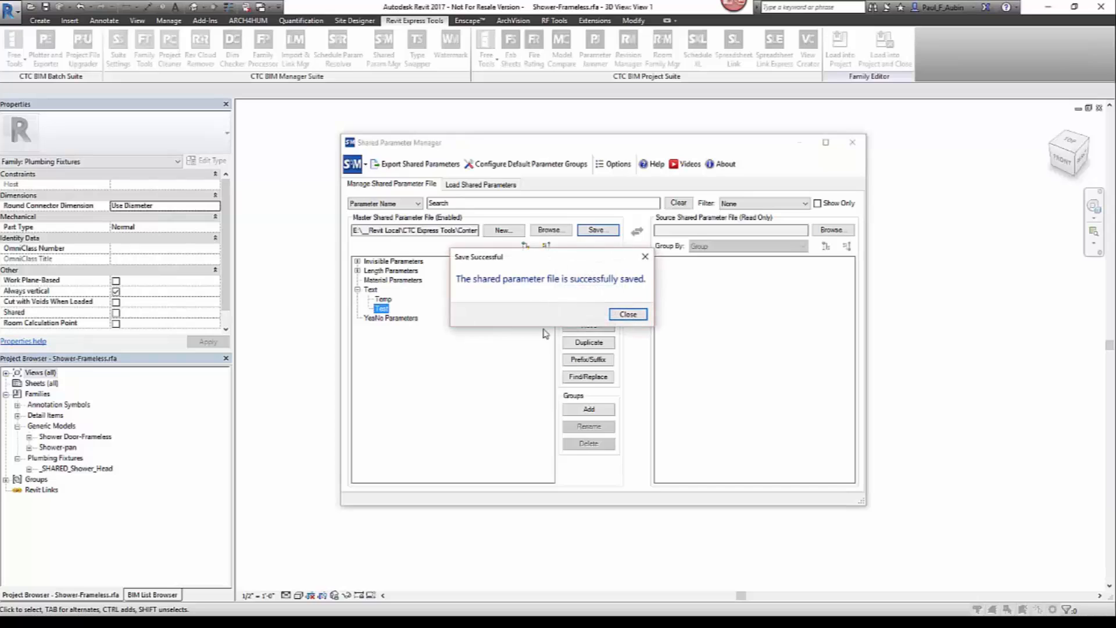
click(628, 314)
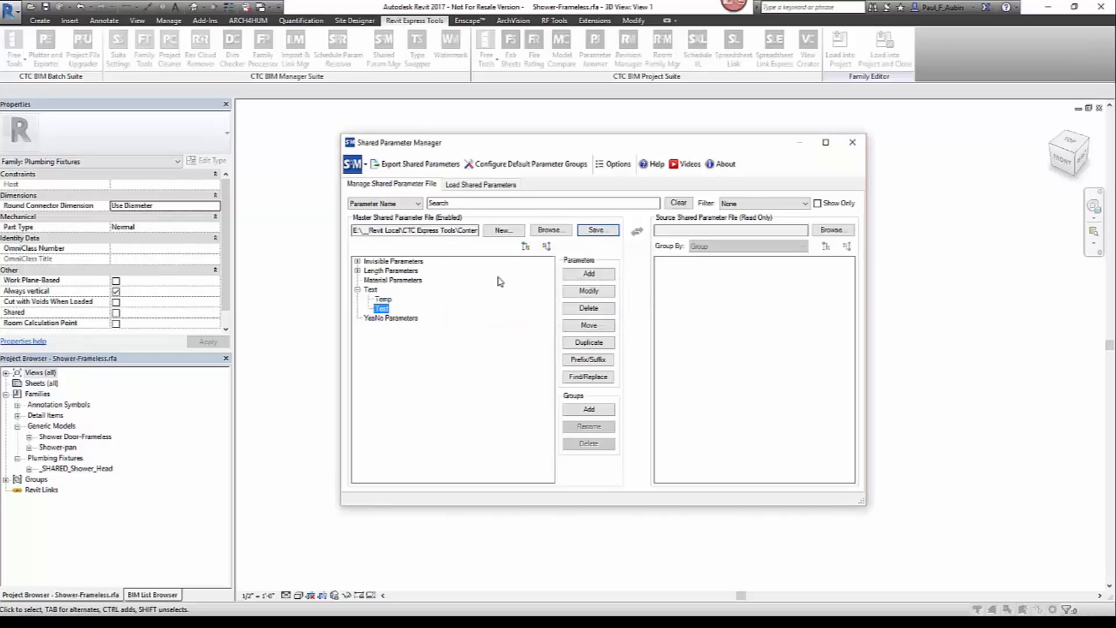
Open the master file for loading shared parameters and expand its Text group
click(486, 185)
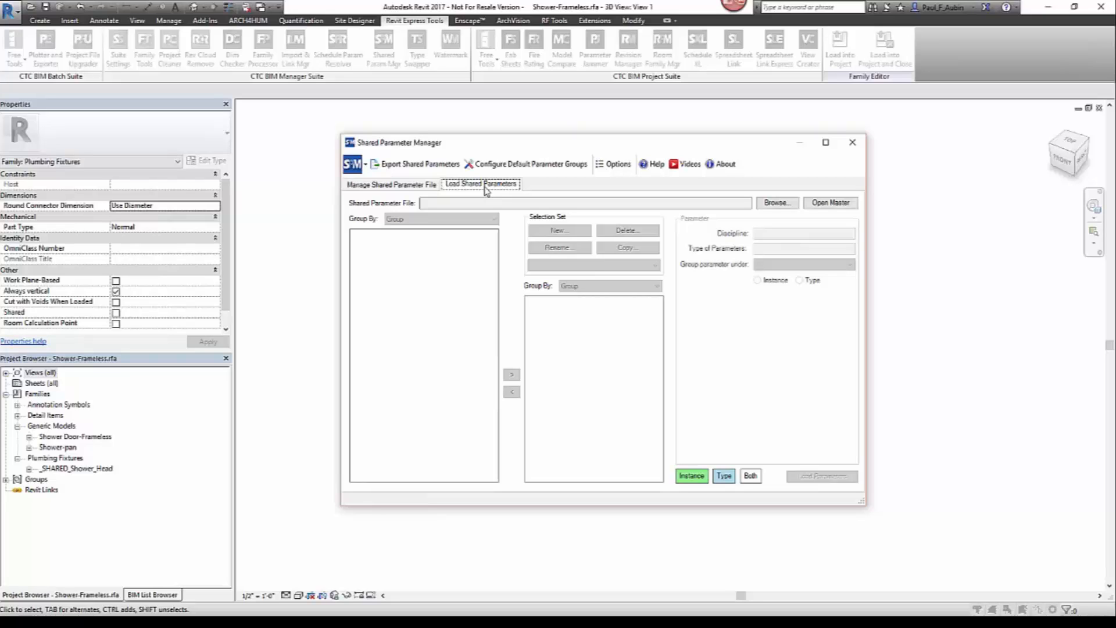
click(831, 204)
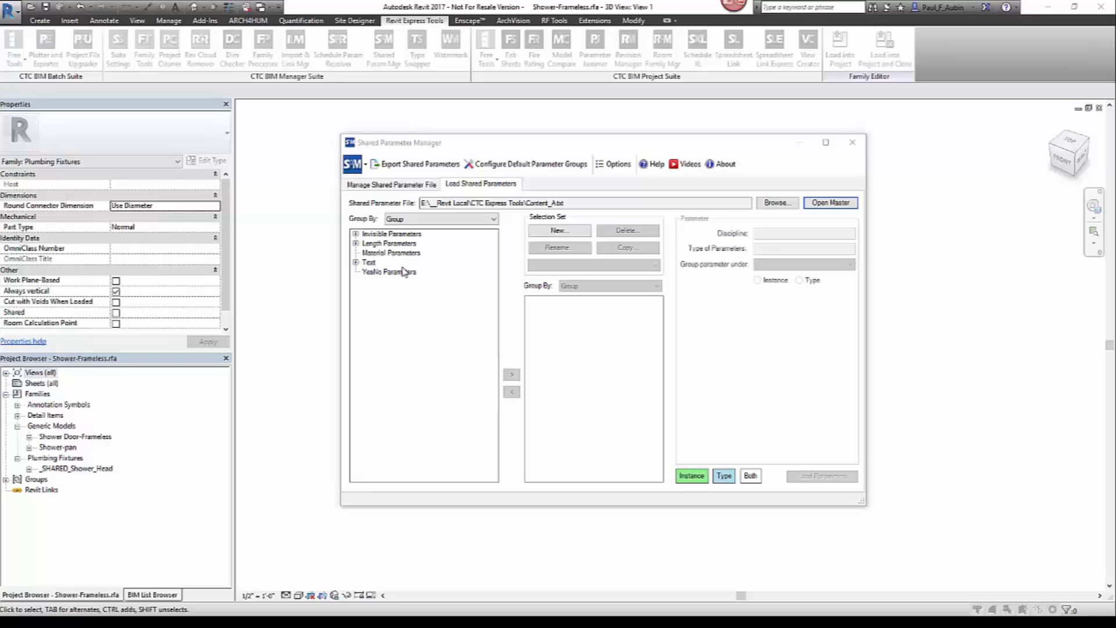
click(356, 262)
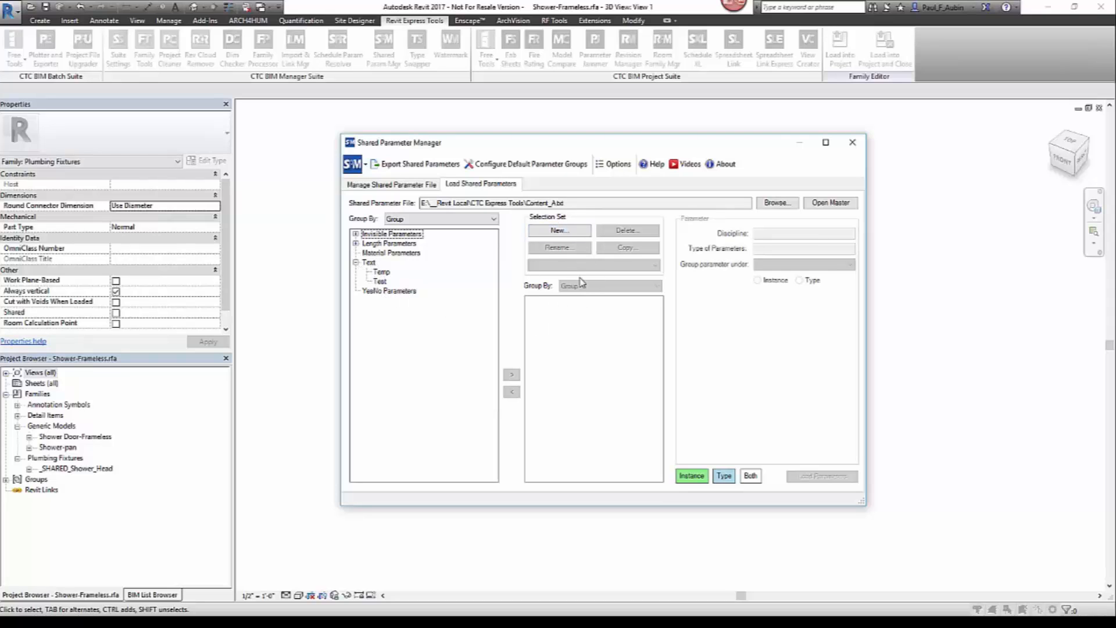
Create a selection set named Test and add the Test parameter from the Text group to it
click(560, 232)
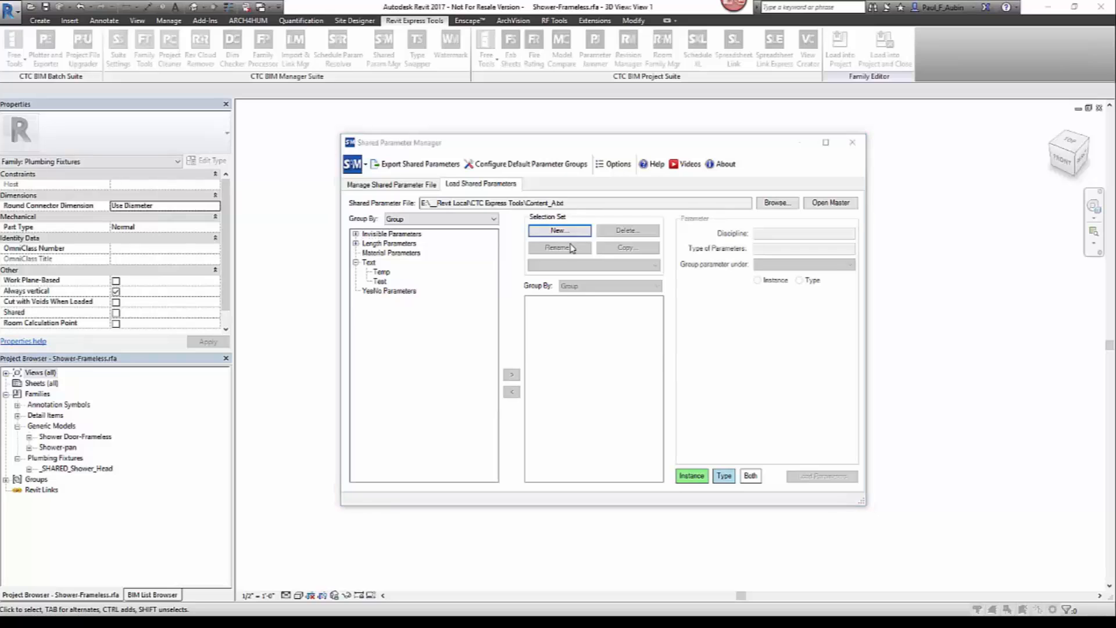
text(T)
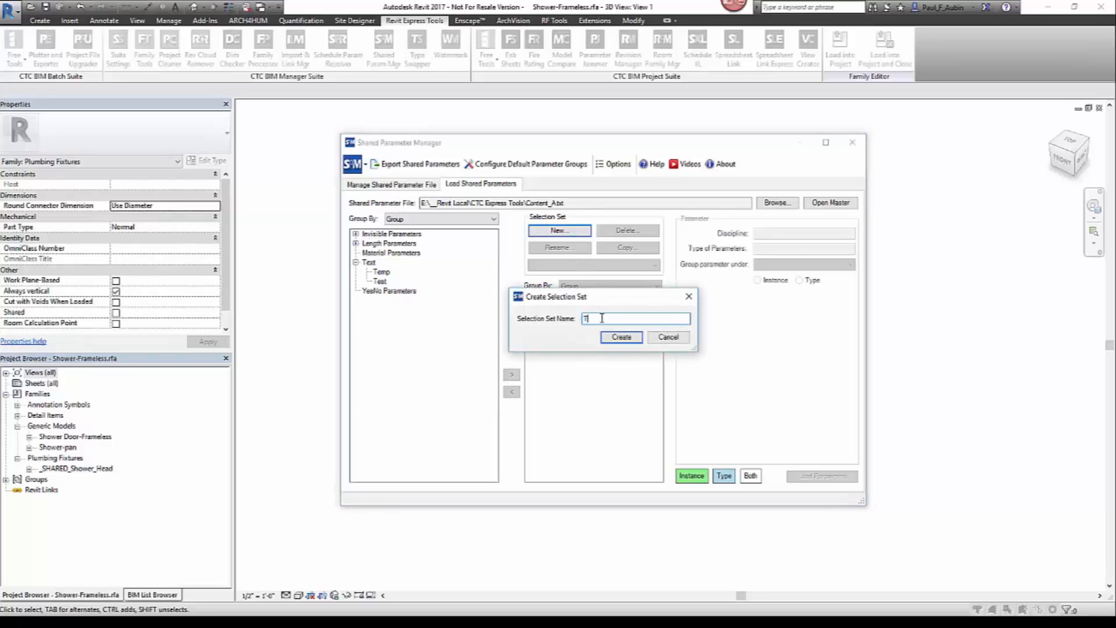
text(est)
click(620, 336)
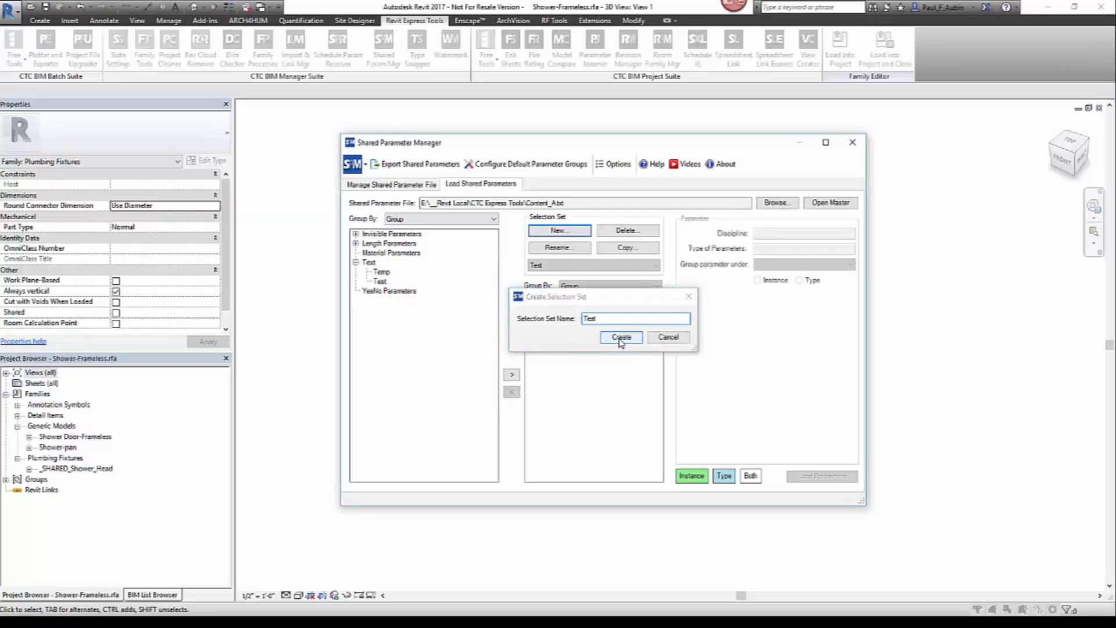
click(379, 282)
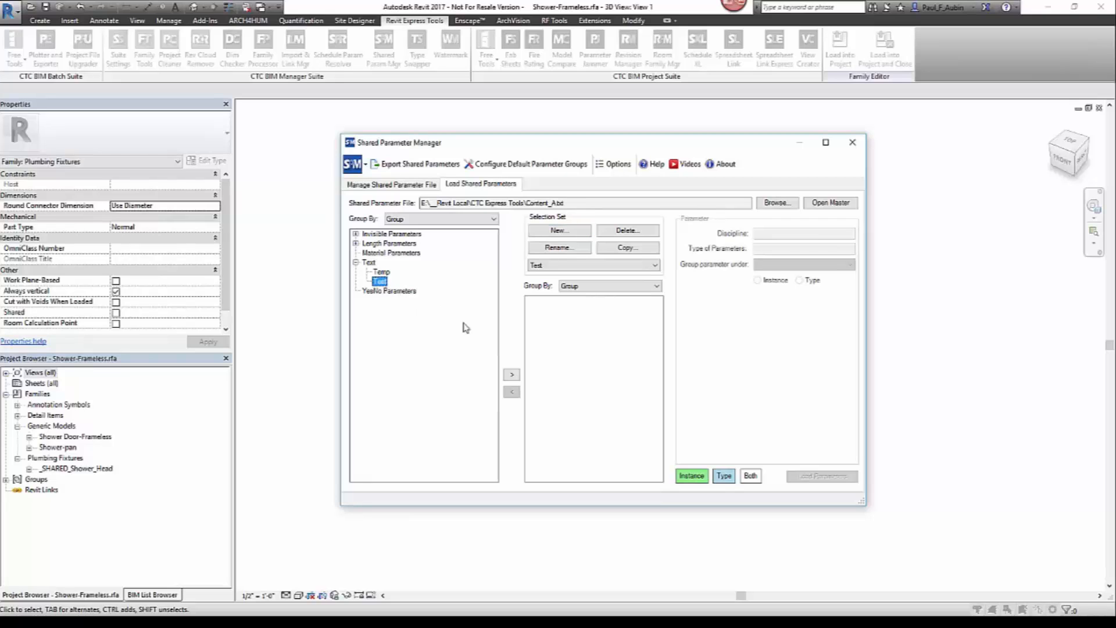
click(514, 378)
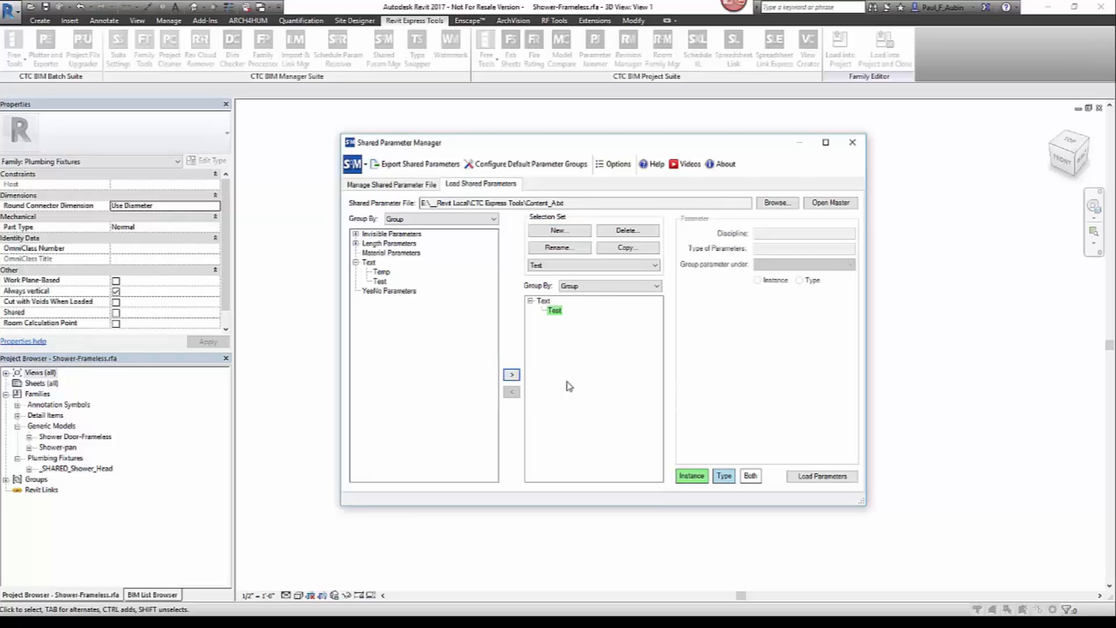
Make Test a type parameter in the selection set and load the set's parameters into the open shower family
click(557, 312)
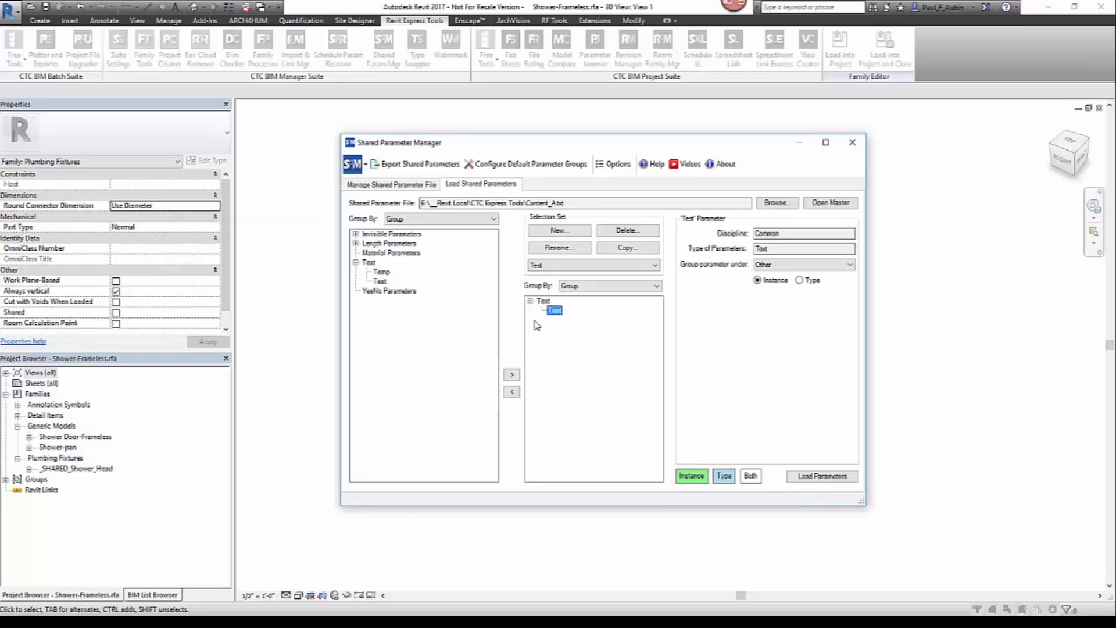
click(799, 280)
click(543, 300)
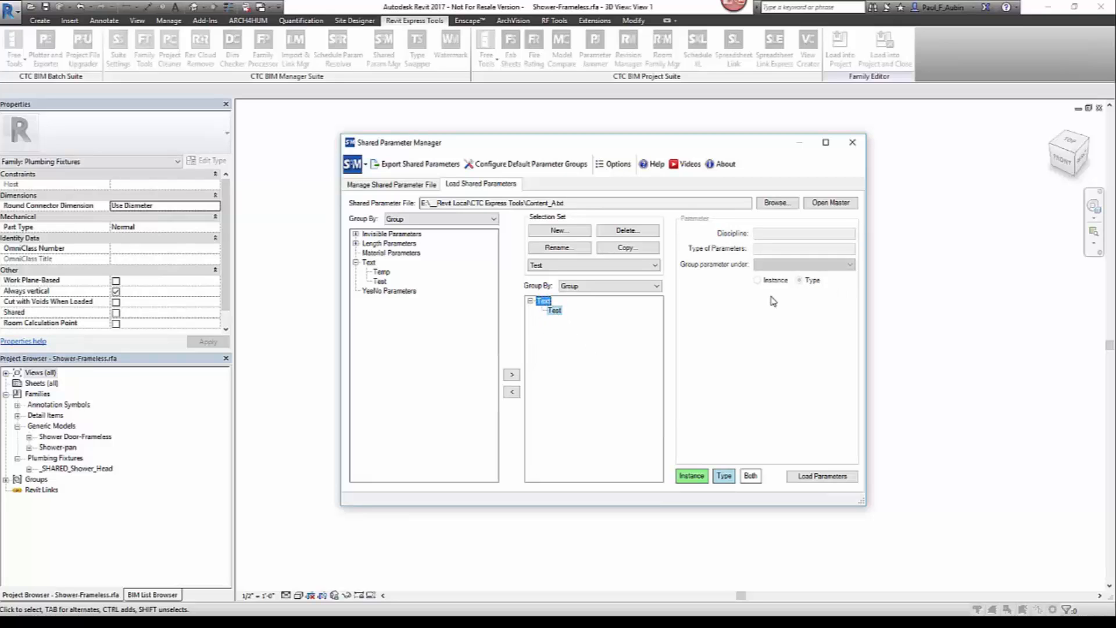
click(558, 313)
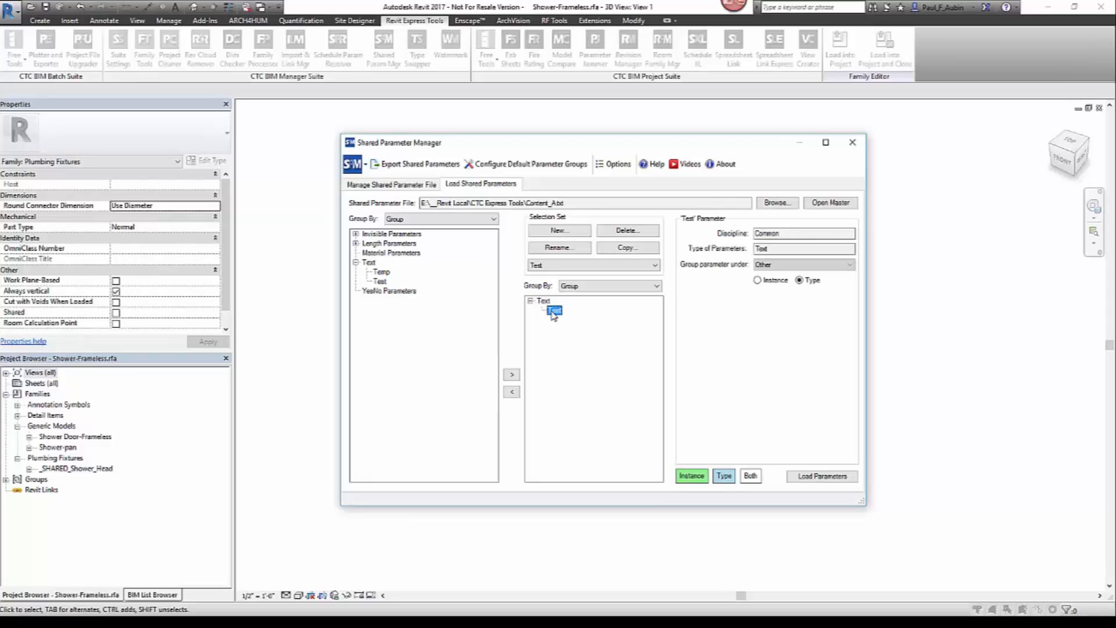
click(810, 478)
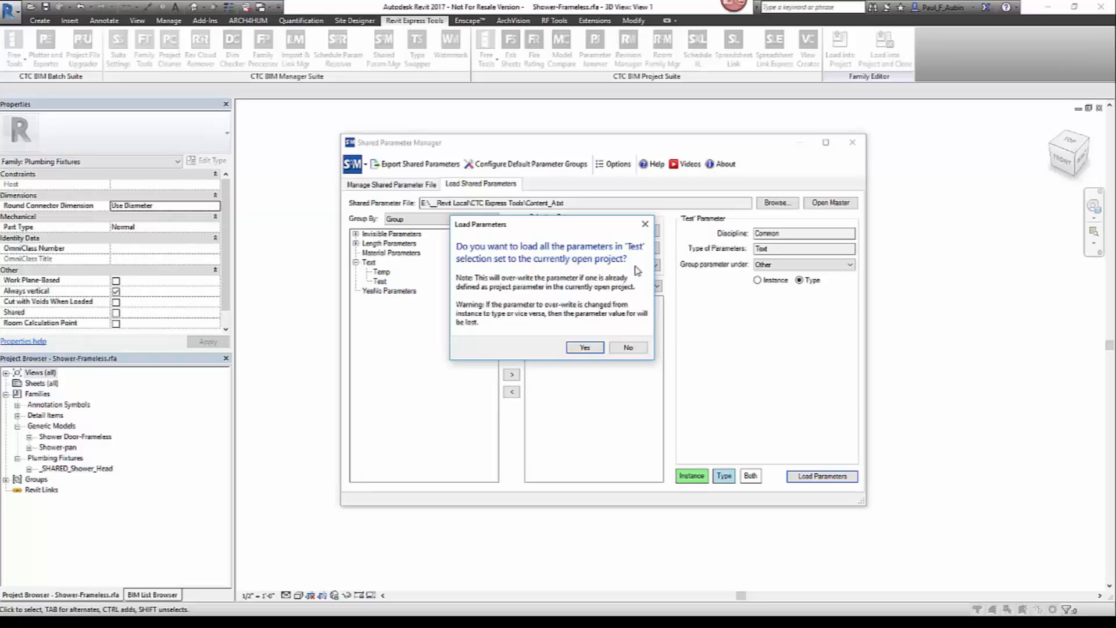
click(585, 348)
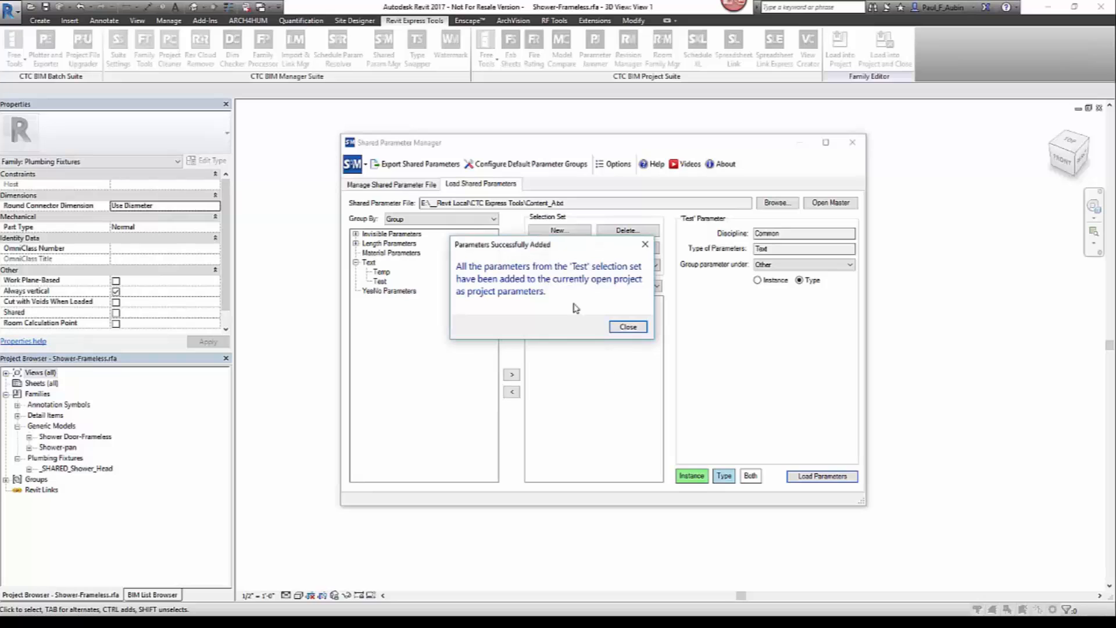
Close the Shared Parameter Manager and check the Test parameter under Other in the shower family's types
click(631, 327)
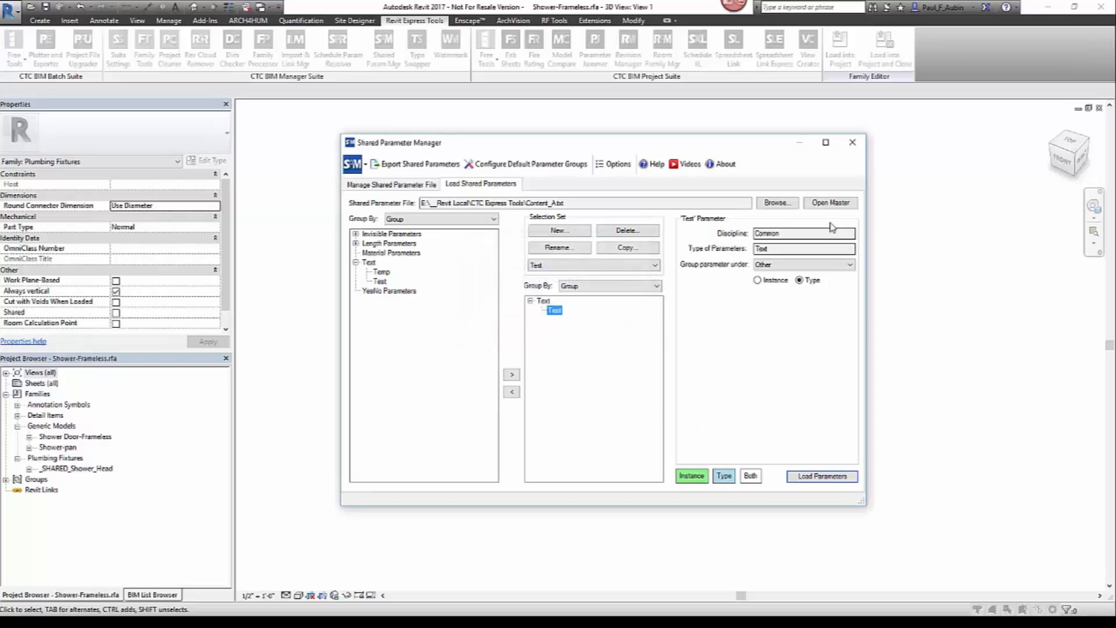
click(852, 143)
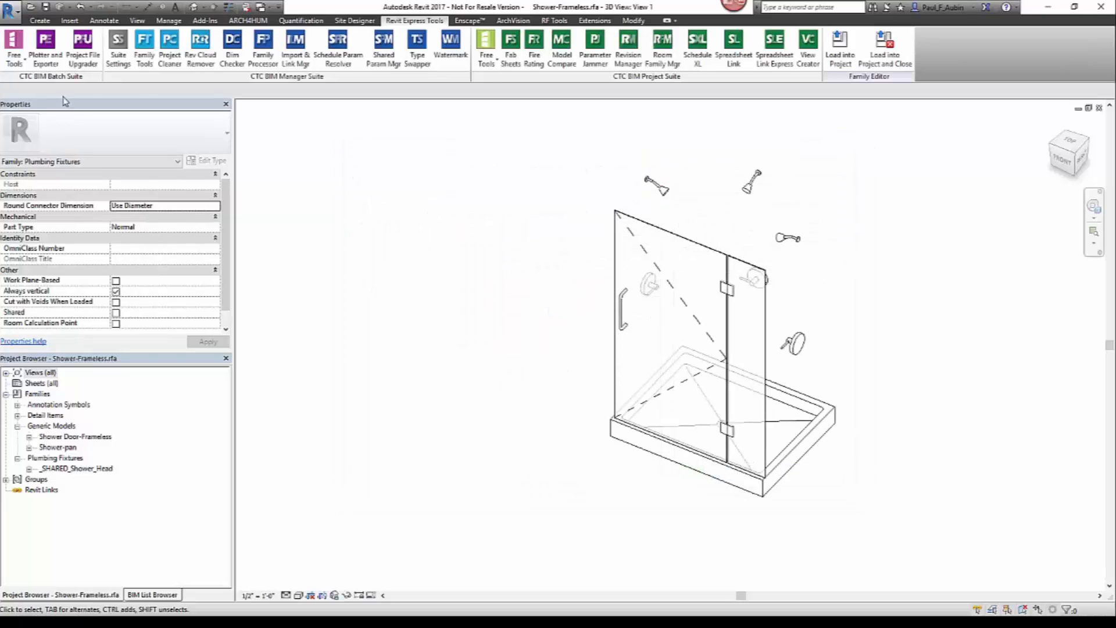
click(40, 21)
click(67, 59)
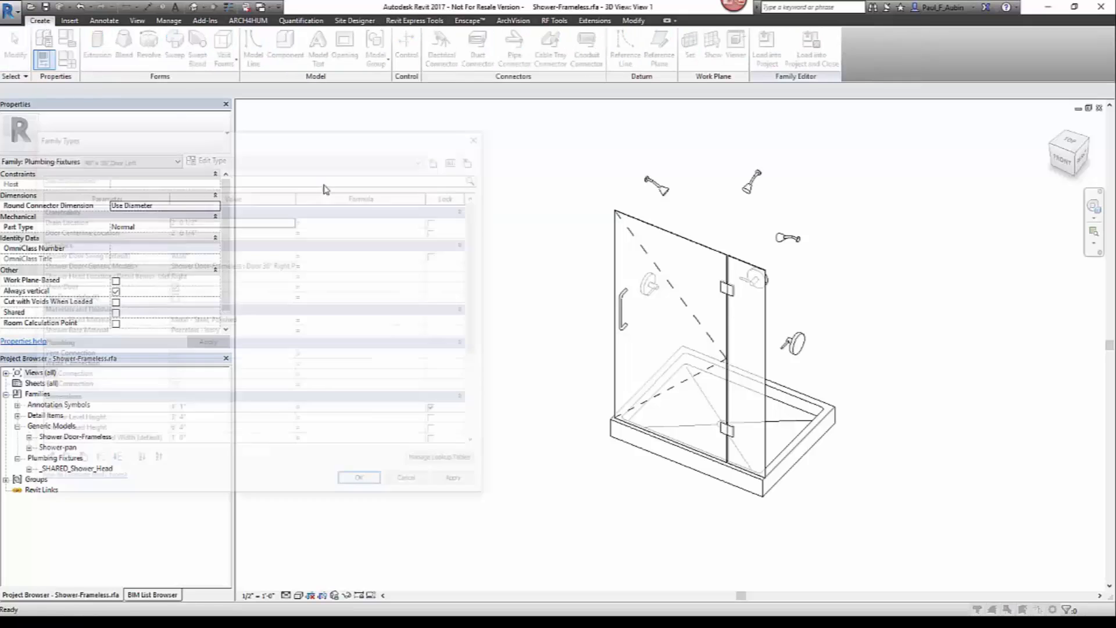
scroll(133, 352, down, 4)
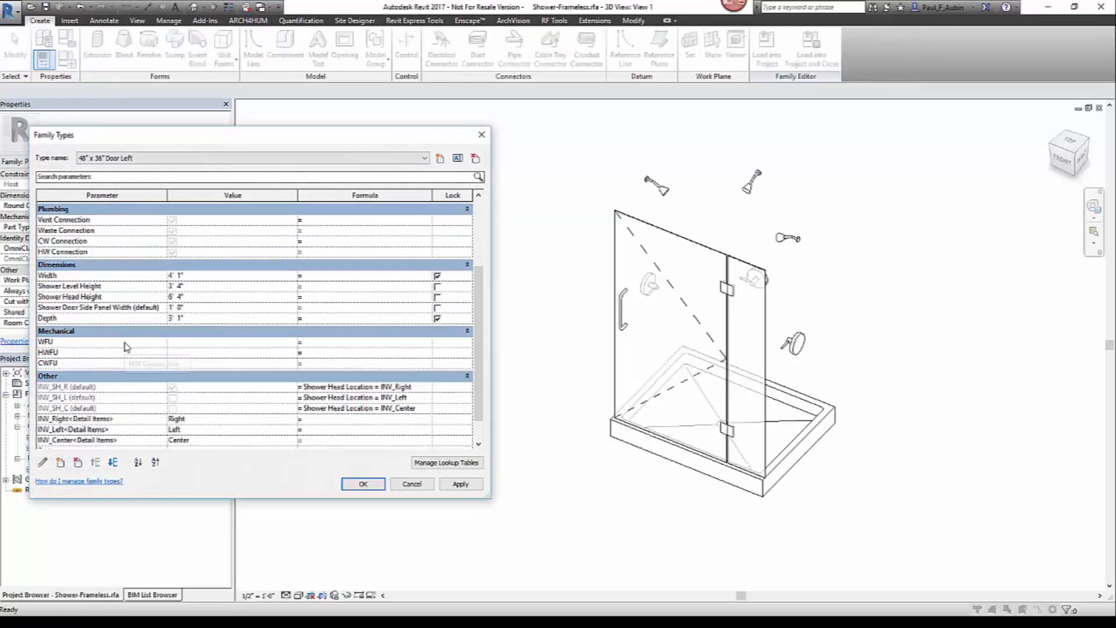
scroll(124, 347, down, 1)
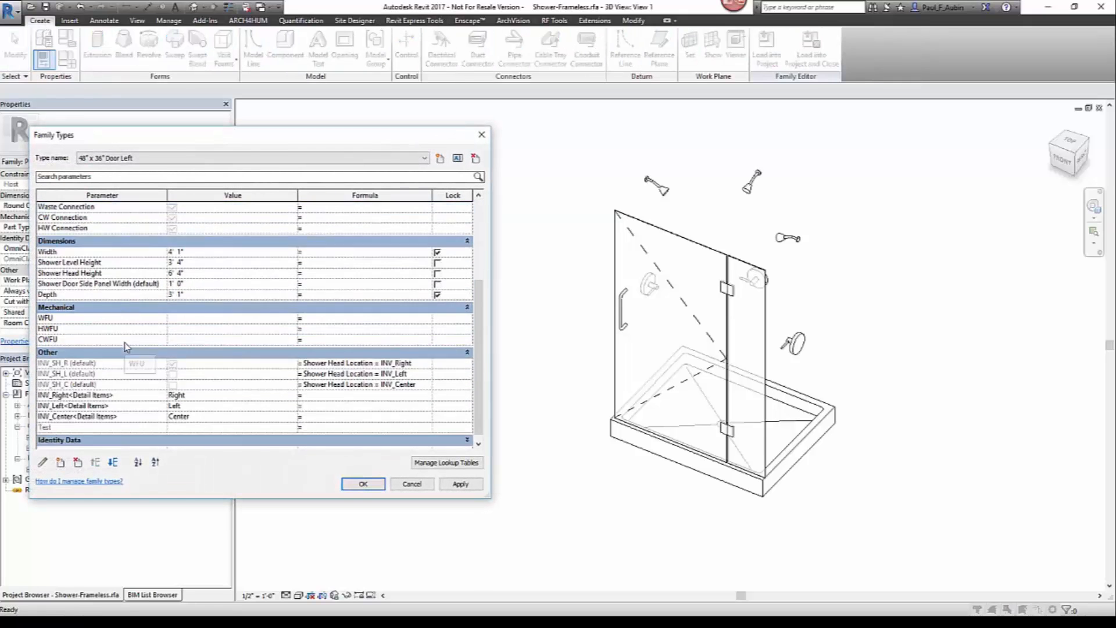
click(87, 418)
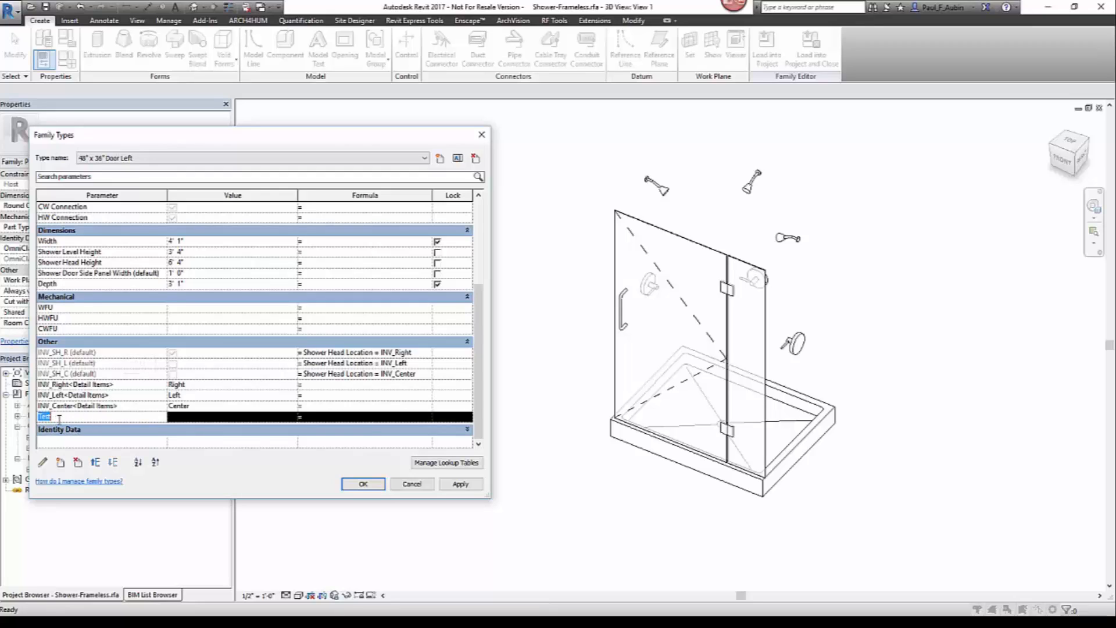
click(87, 406)
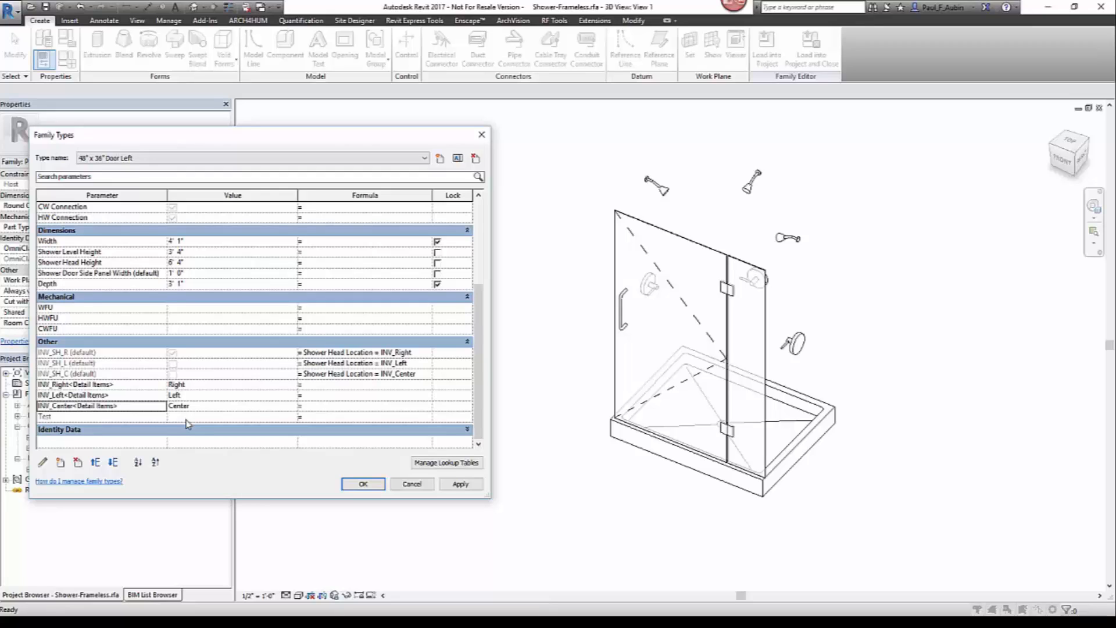
Delete the Test parameter from the shower family
click(60, 417)
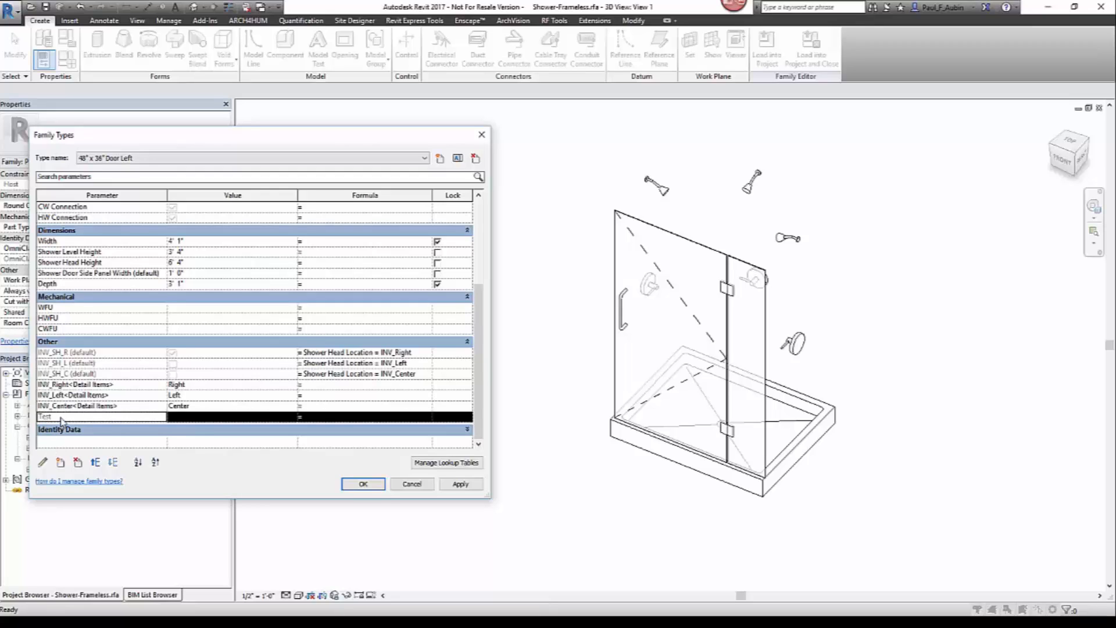
click(60, 417)
click(78, 462)
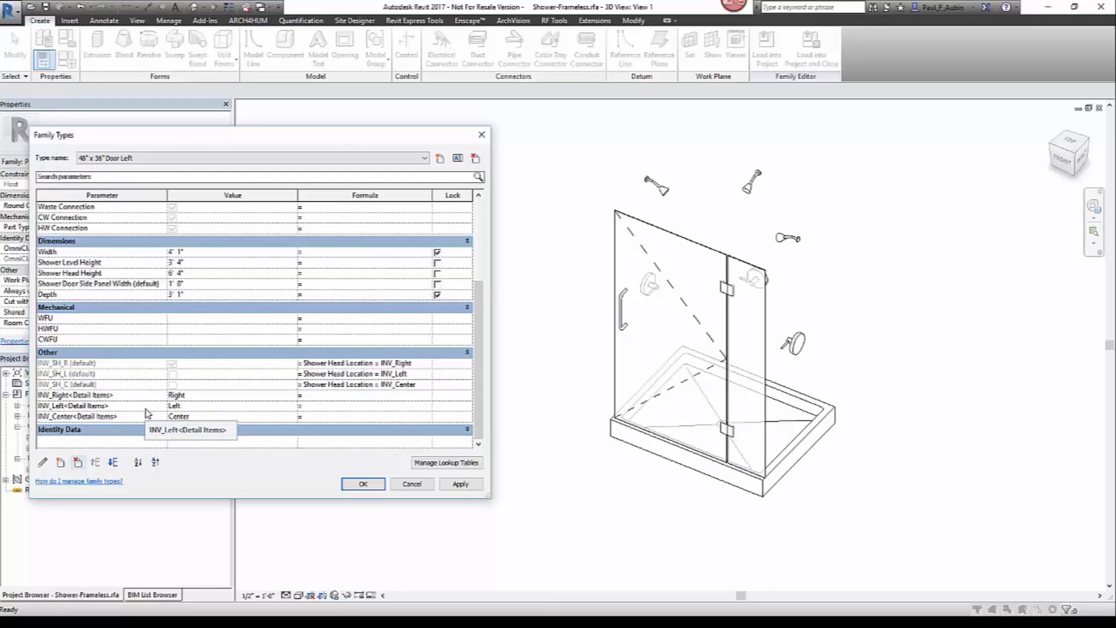
Convert the shared parameter INV_Right into a family parameter
click(64, 397)
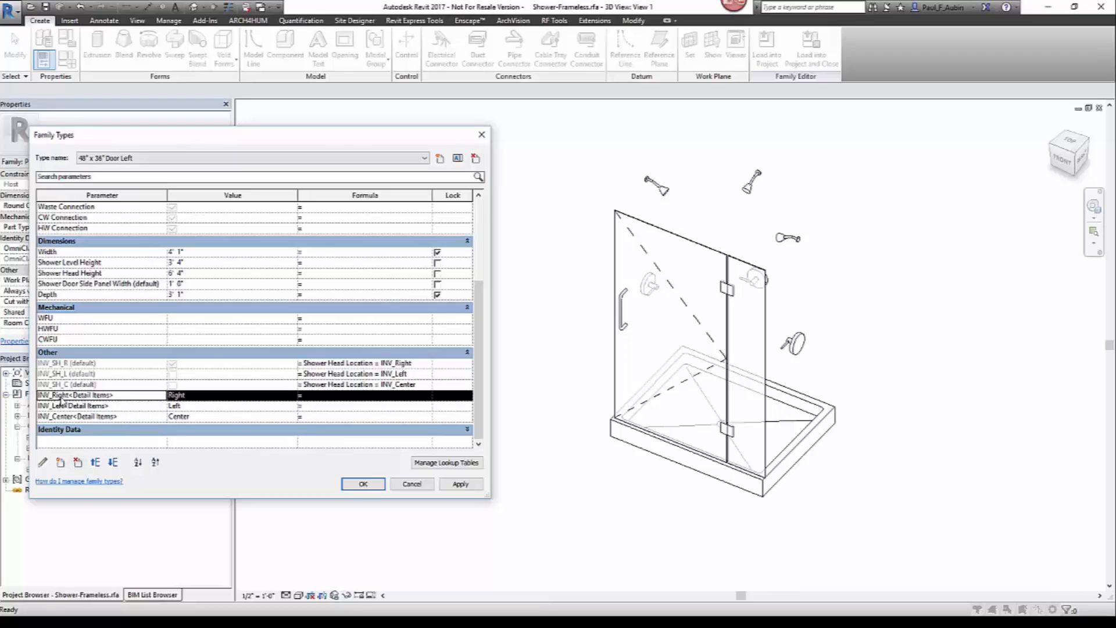
click(42, 463)
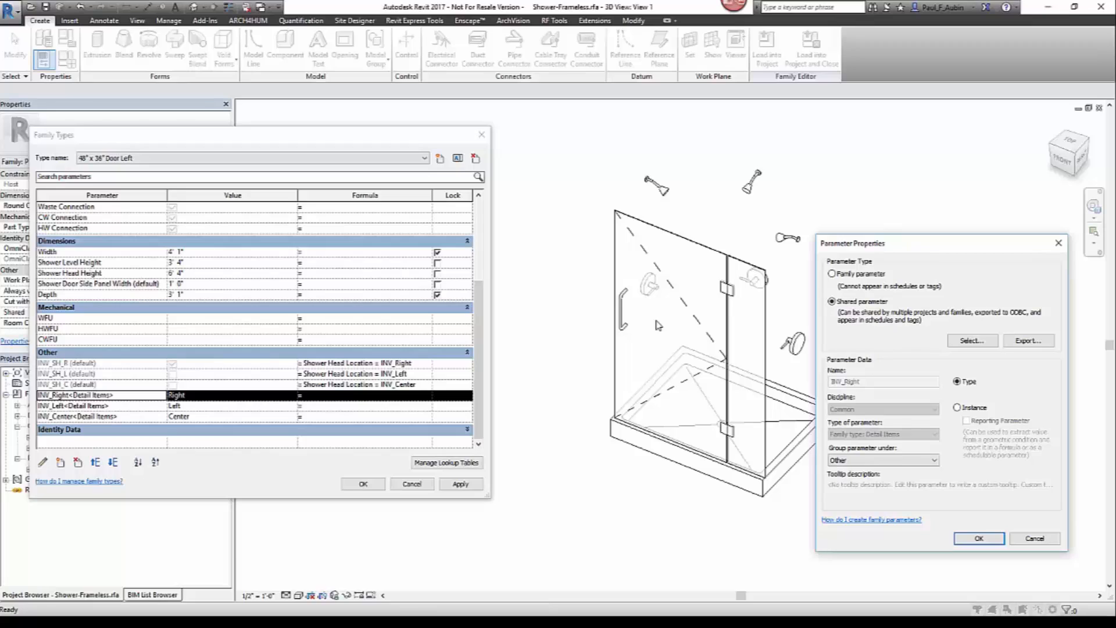
click(832, 274)
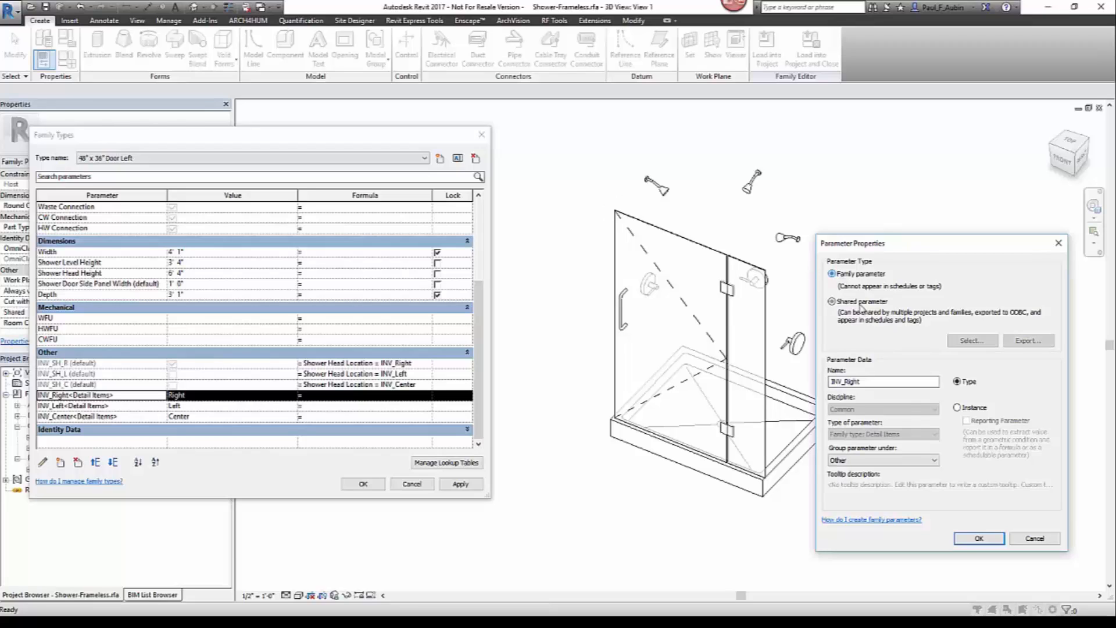
click(974, 540)
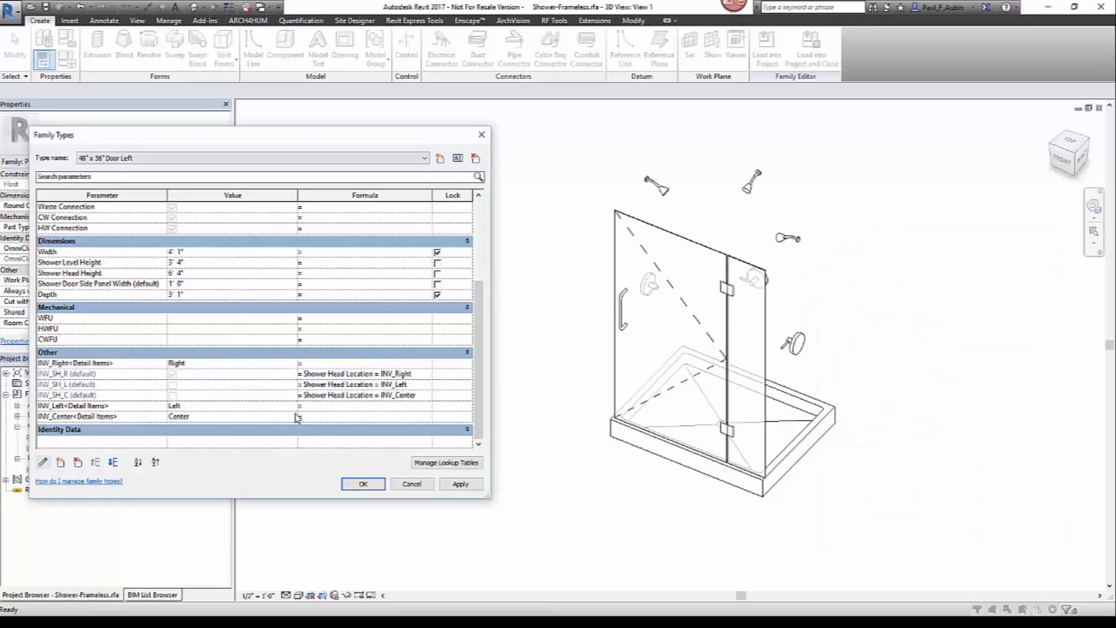
Convert the shared parameters INV_Left and INV_Center into family parameters and accept the family type changes
click(116, 405)
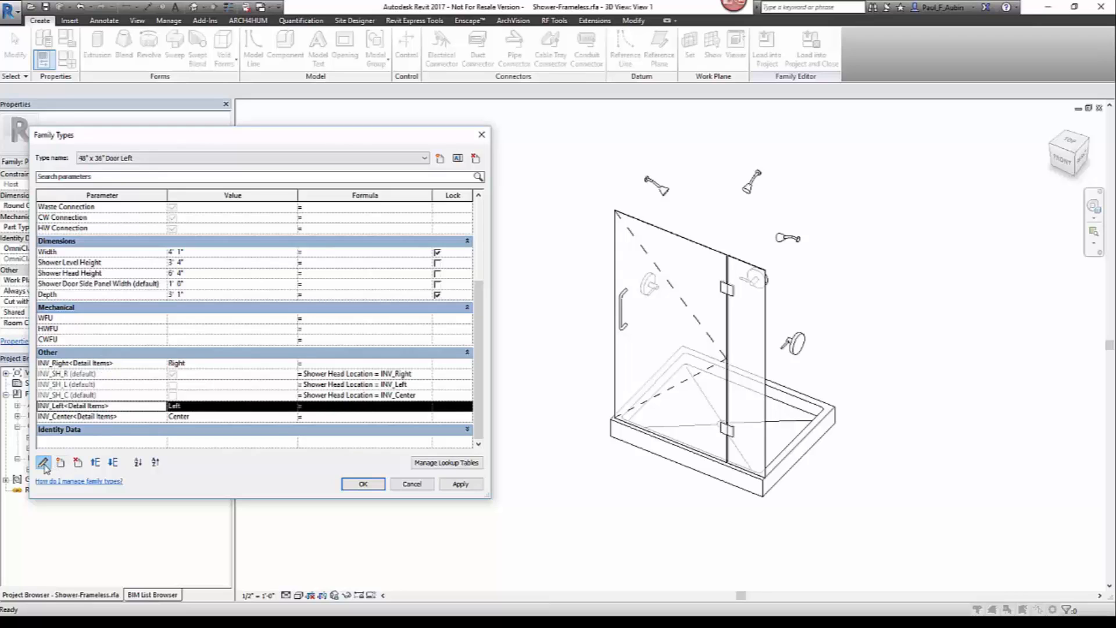
click(42, 462)
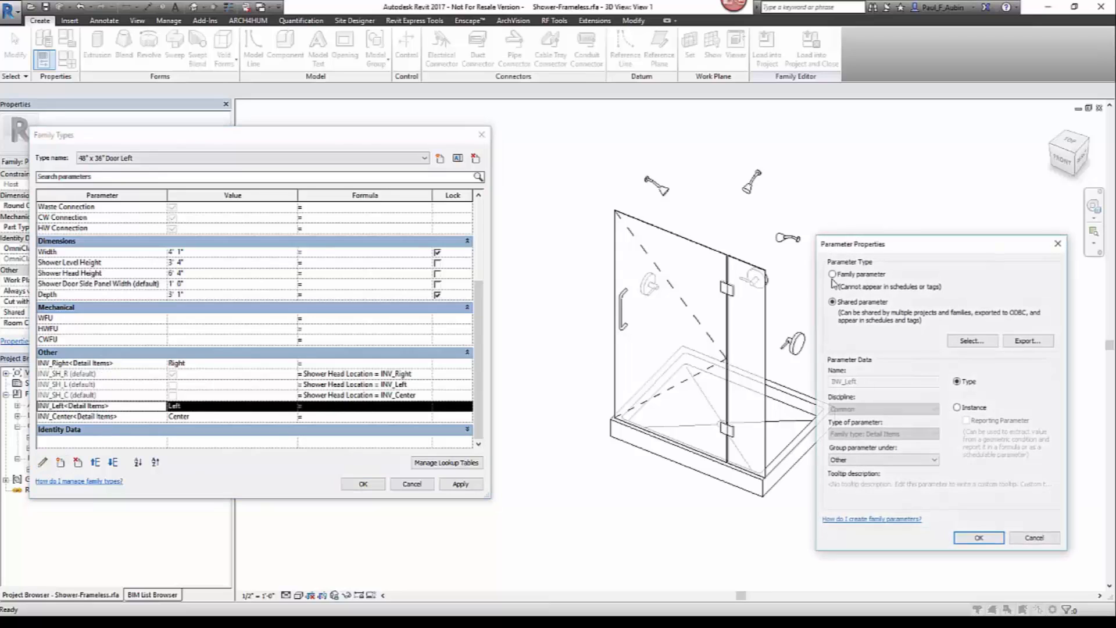
click(979, 538)
click(79, 416)
click(42, 462)
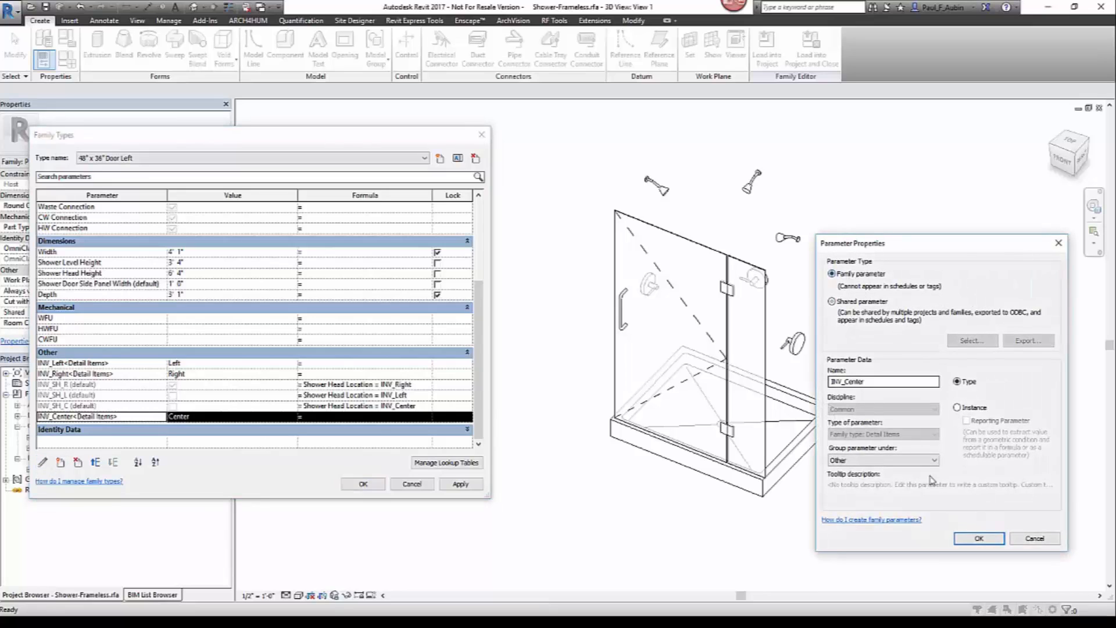
click(982, 538)
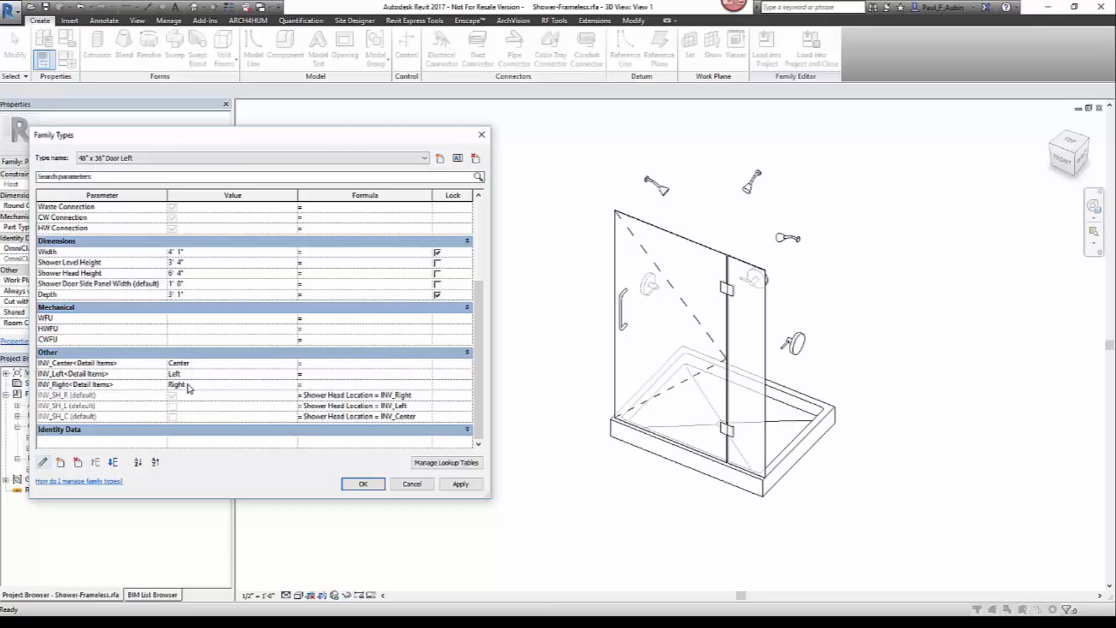
click(362, 483)
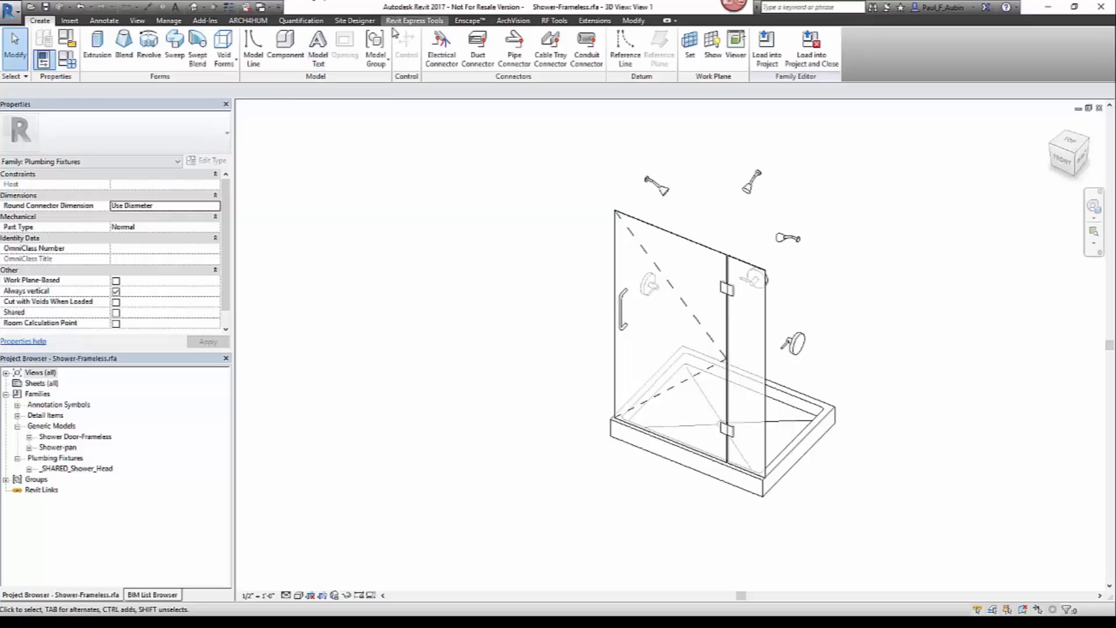
Open Content_A.txt as the master shared parameter file in the Shared Parameter Manager
click(426, 22)
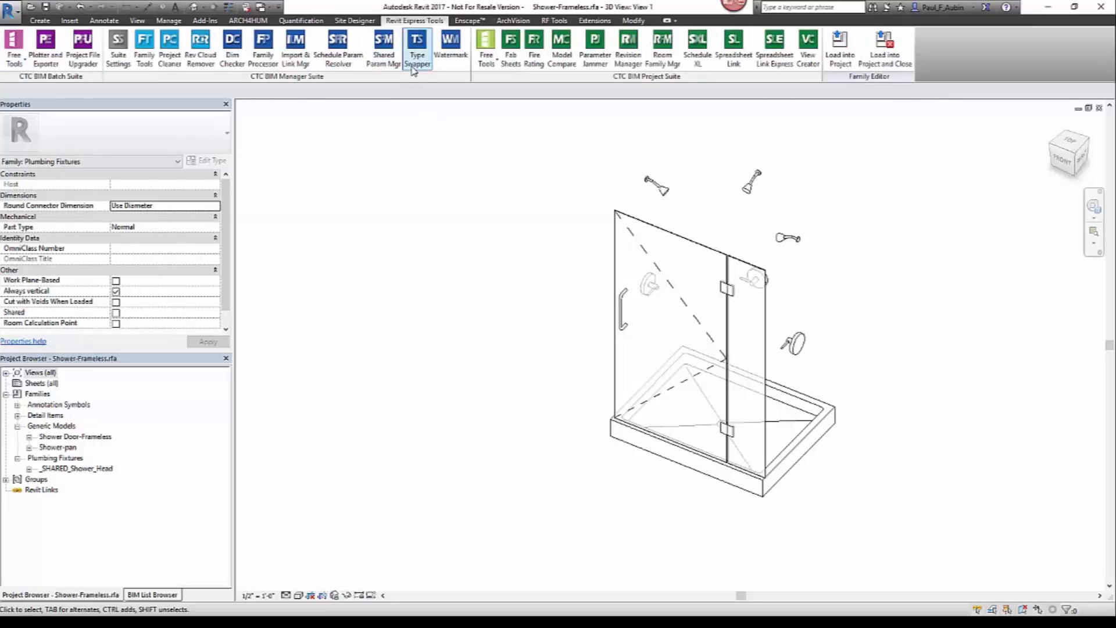
click(384, 55)
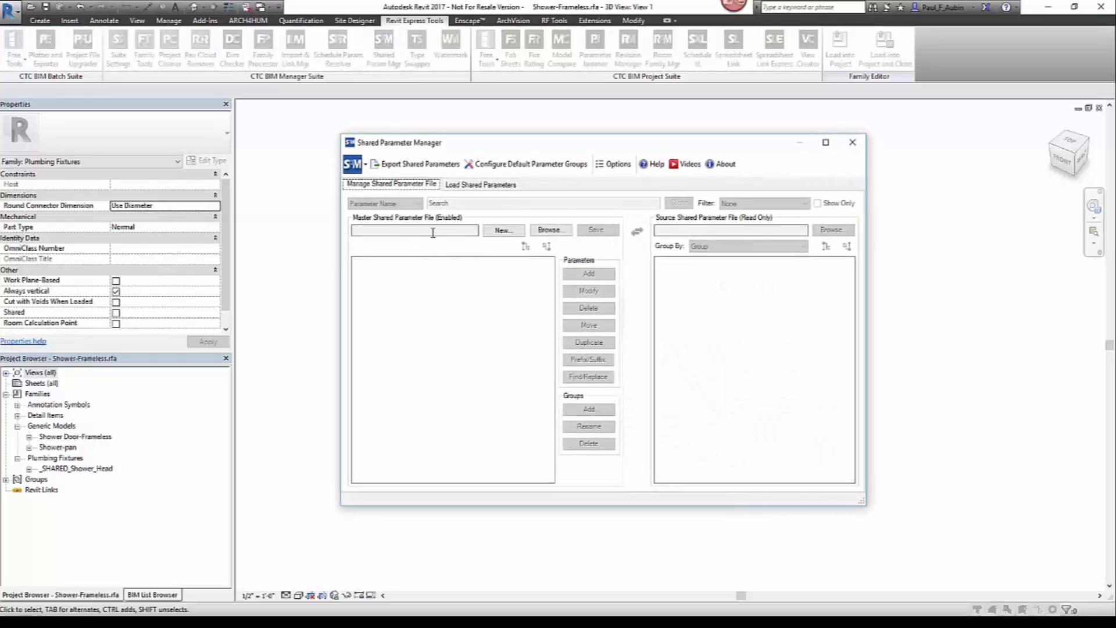
click(558, 230)
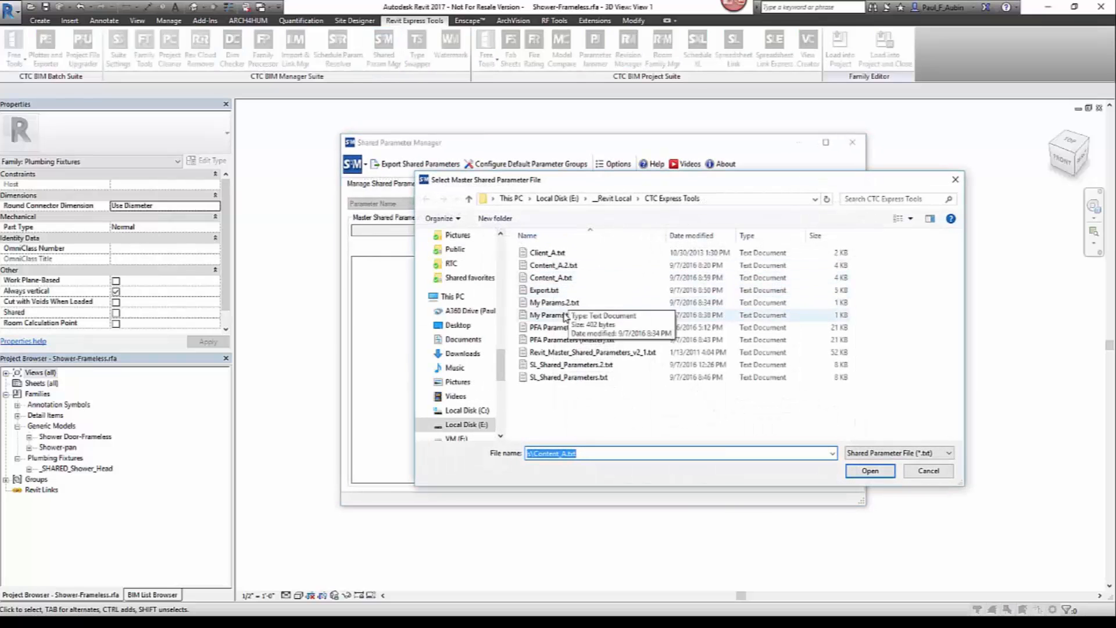
click(550, 277)
click(869, 470)
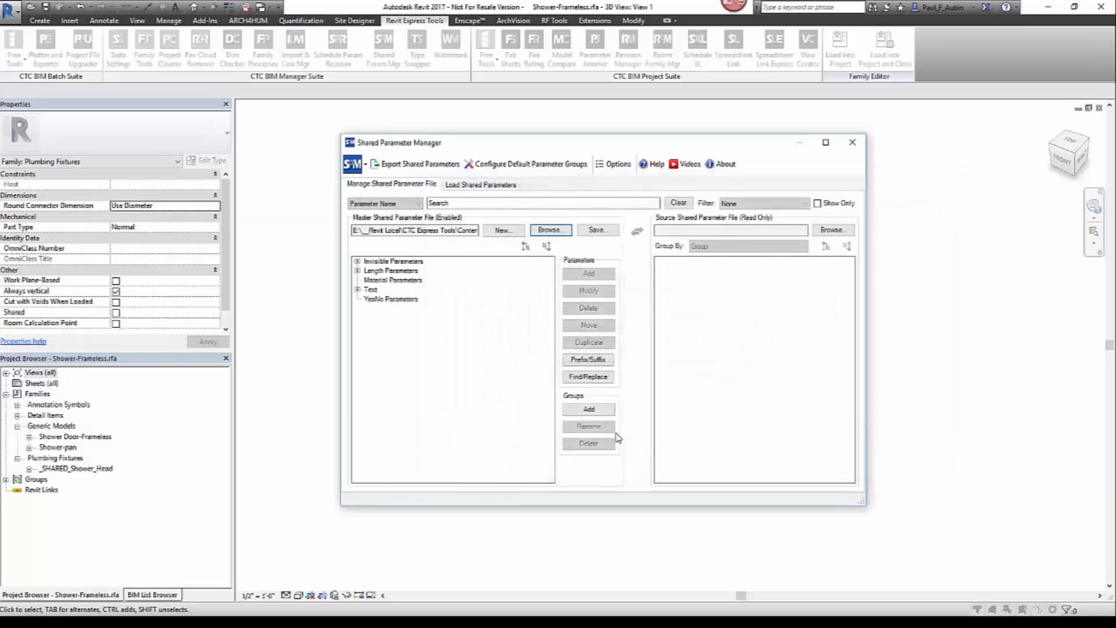
Enter new shared parameters named INV_R, INV_C and INV_L for the Invisible Parameters group
click(358, 262)
click(394, 261)
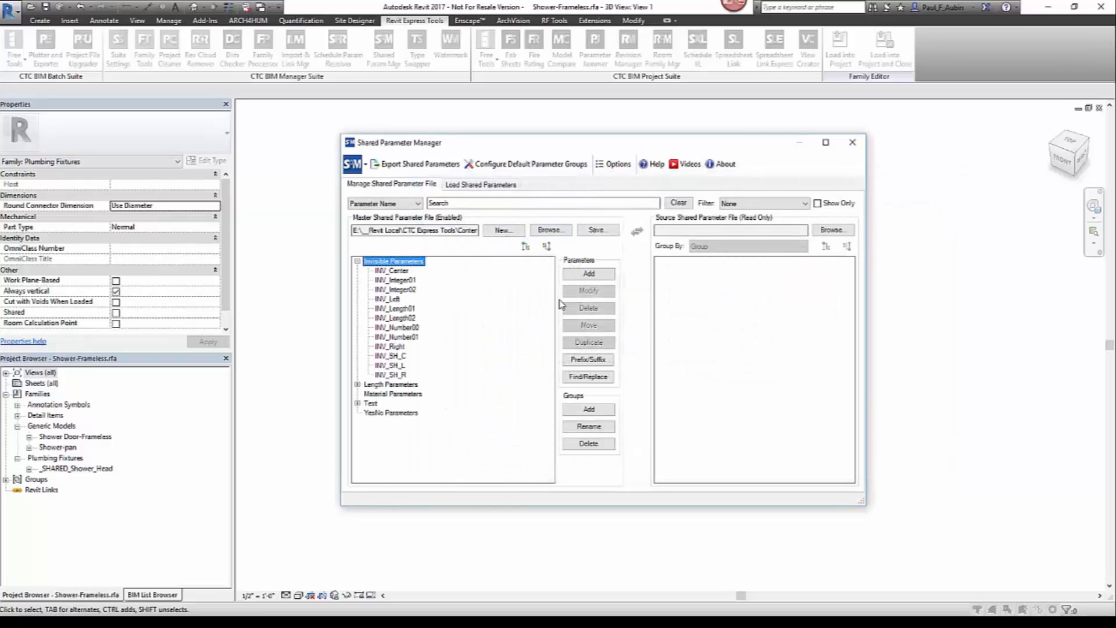
click(589, 276)
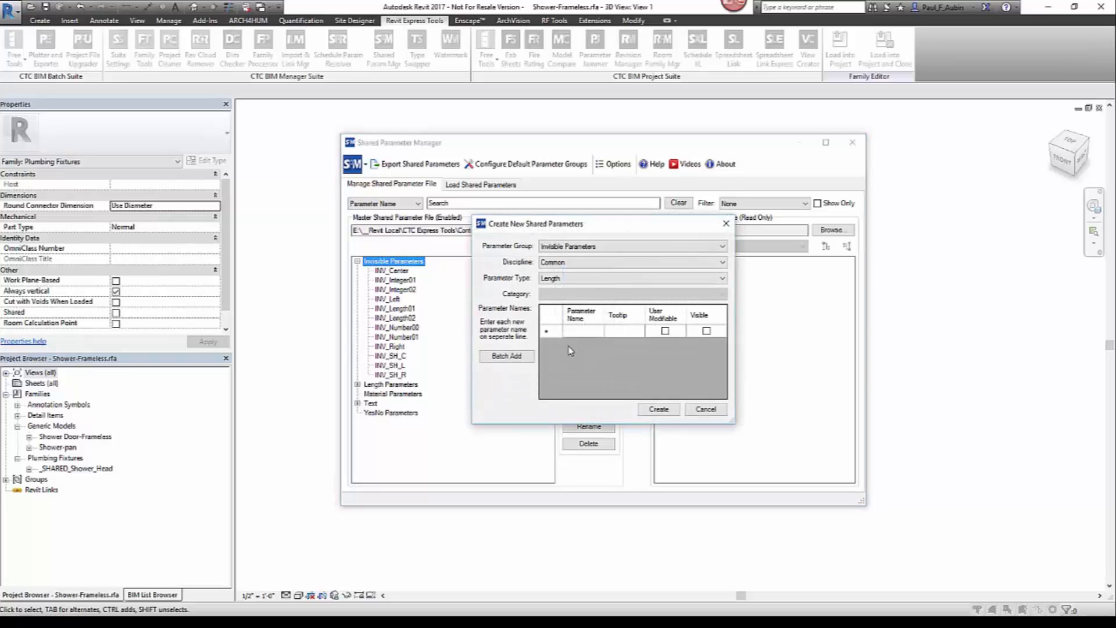
click(576, 331)
click(576, 330)
text(INV_R)
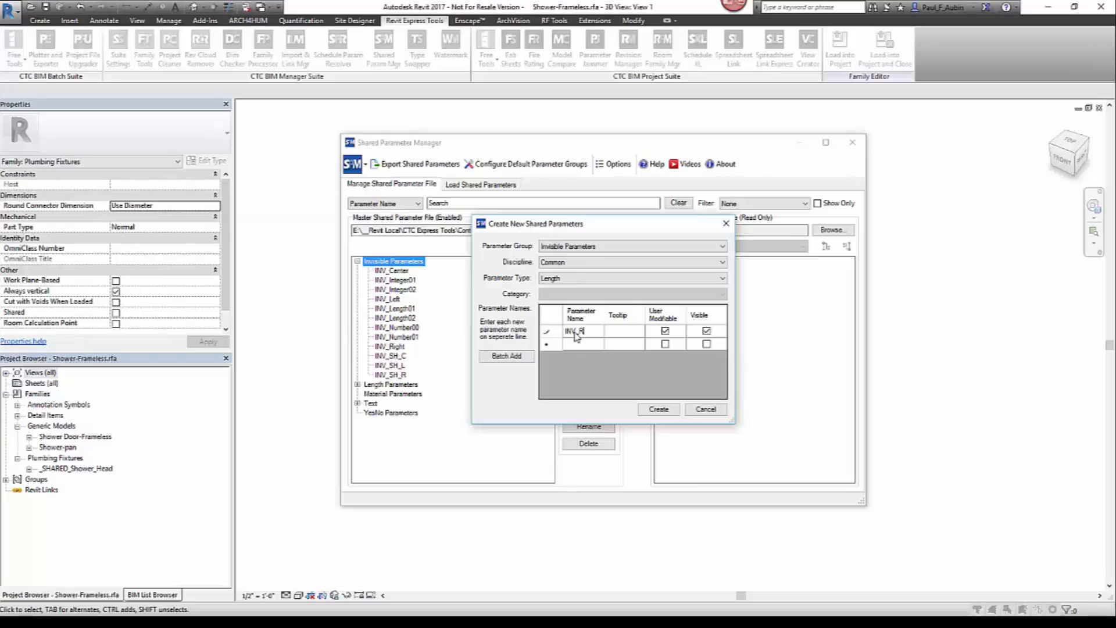
click(579, 343)
click(582, 345)
text(INV)
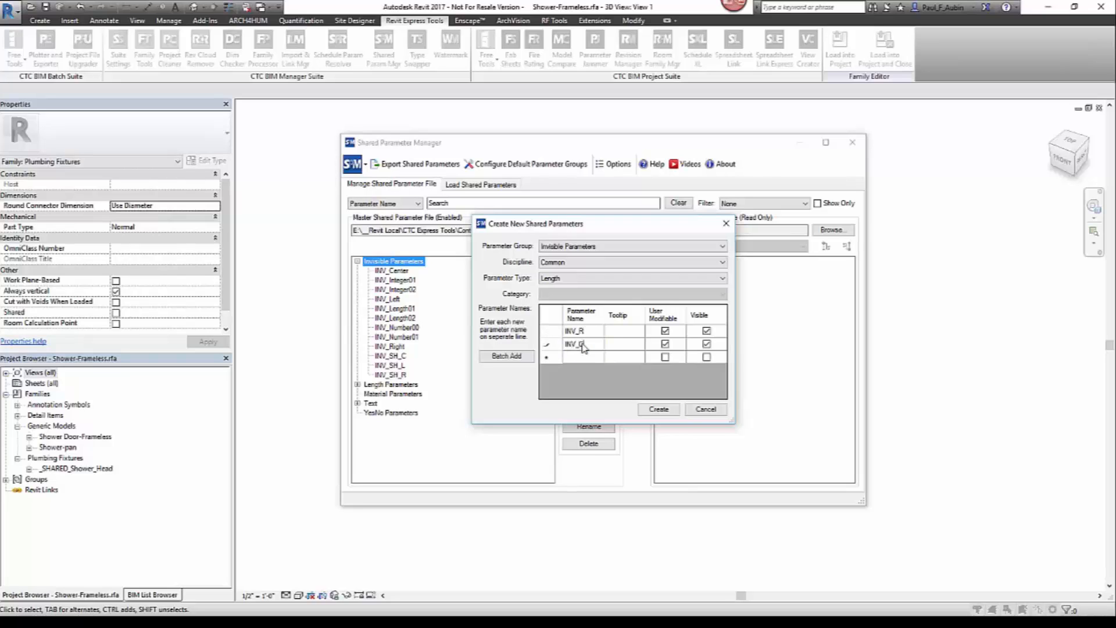
text(_C)
click(579, 358)
text(INV)
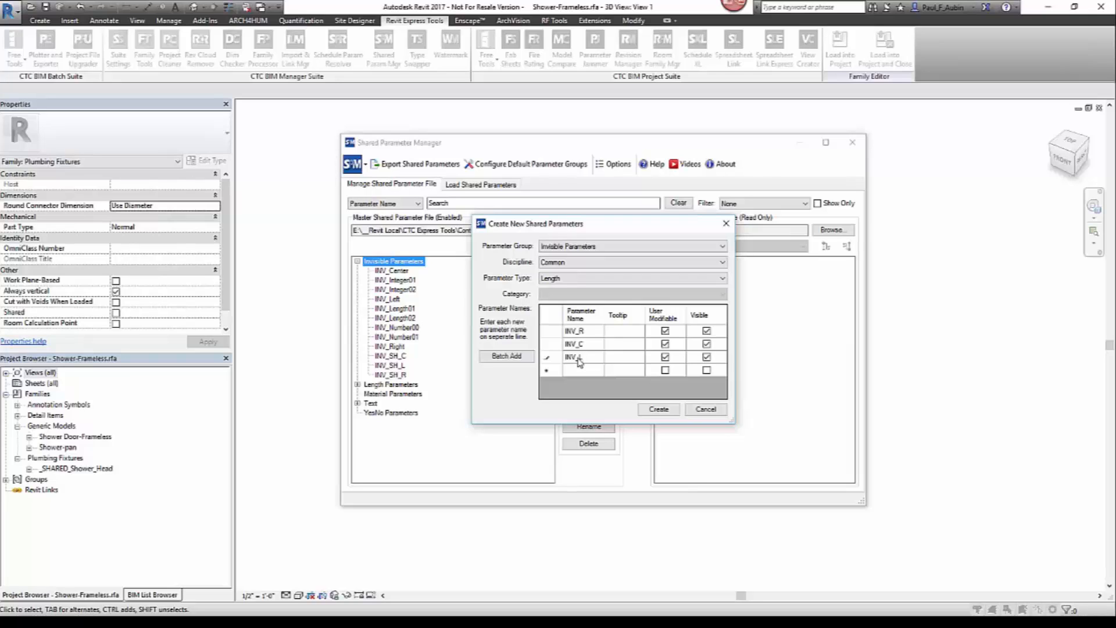
text(_L)
Make INV_R, INV_C and INV_L neither user modifiable nor visible, and select their three rows
click(665, 330)
click(665, 344)
click(666, 357)
click(706, 331)
click(706, 343)
click(706, 357)
drag(551, 331, 554, 361)
Set the new parameters' type to <Family Type...> with the Detail Items category
click(569, 278)
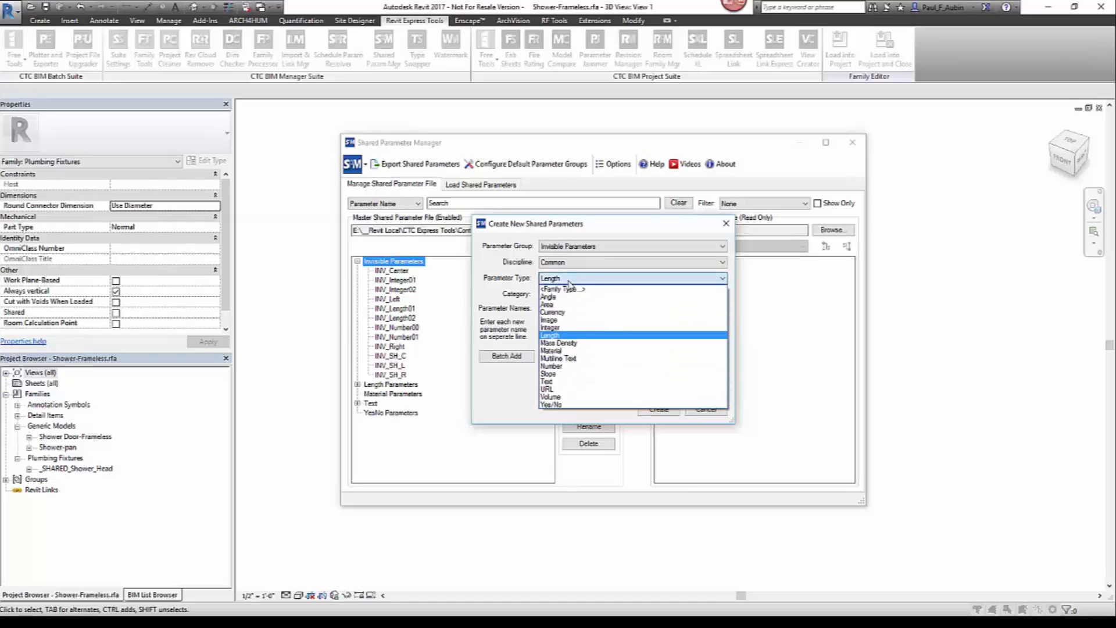
click(564, 289)
click(601, 295)
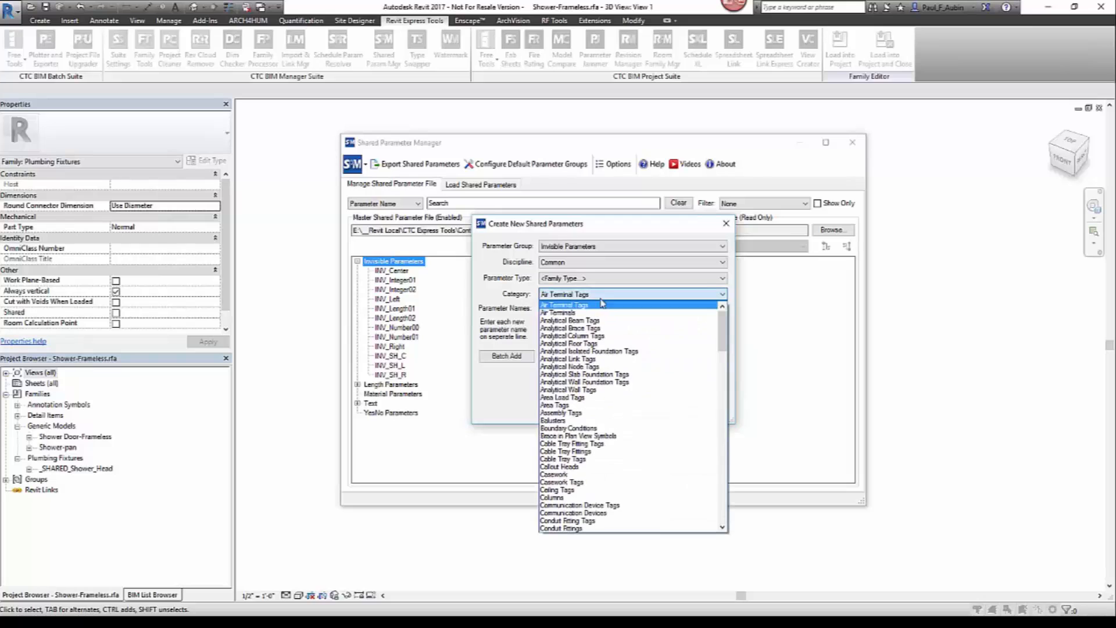
scroll(578, 465, down, 1)
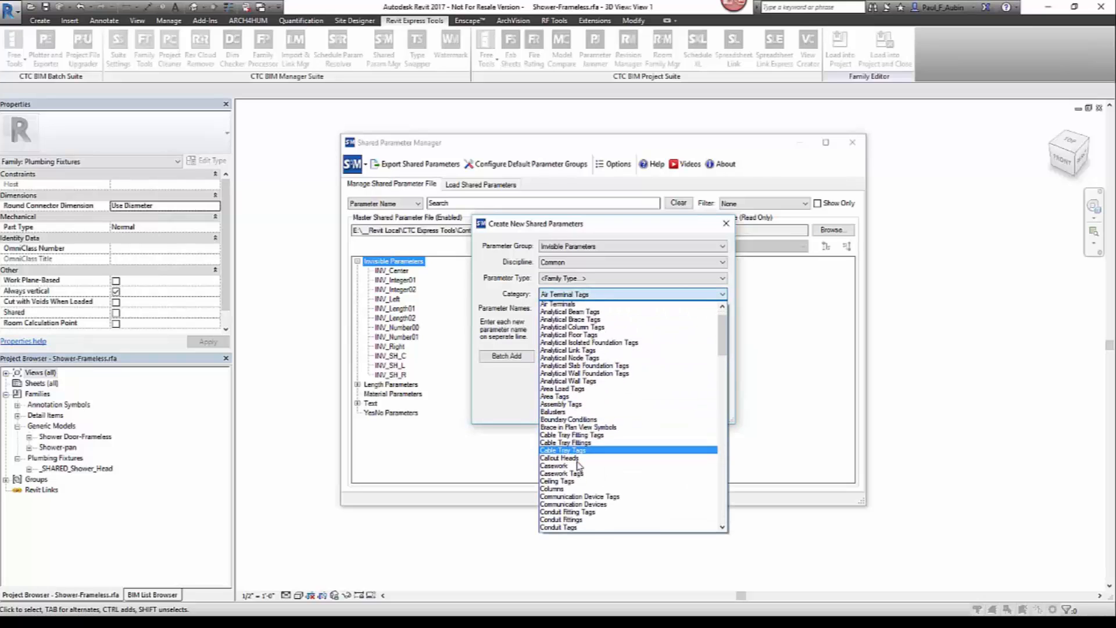
scroll(578, 465, down, 5)
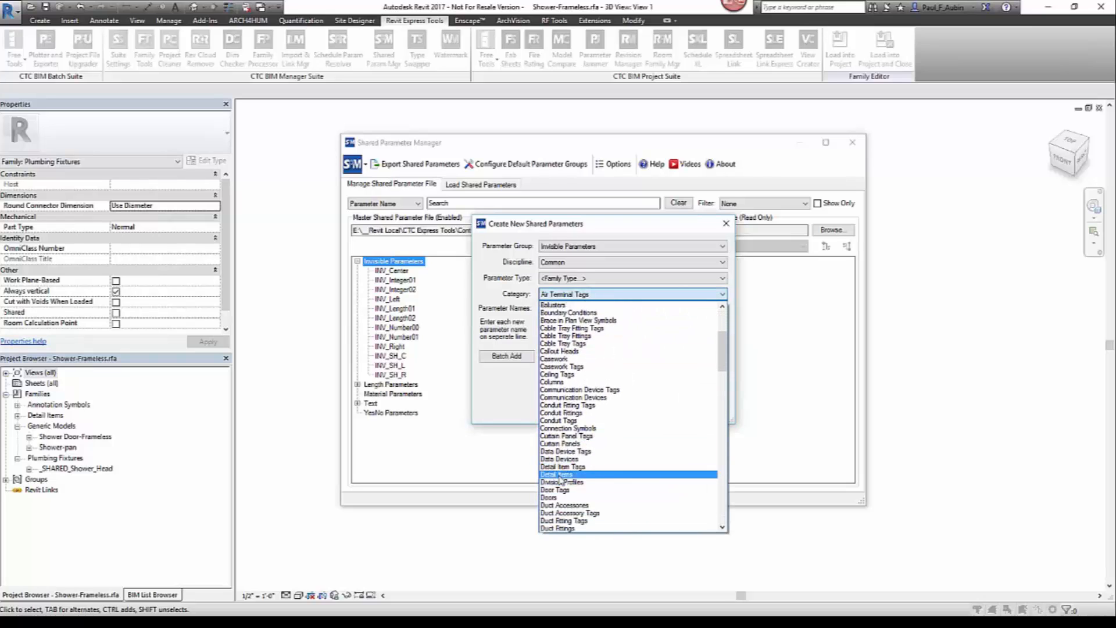
click(560, 475)
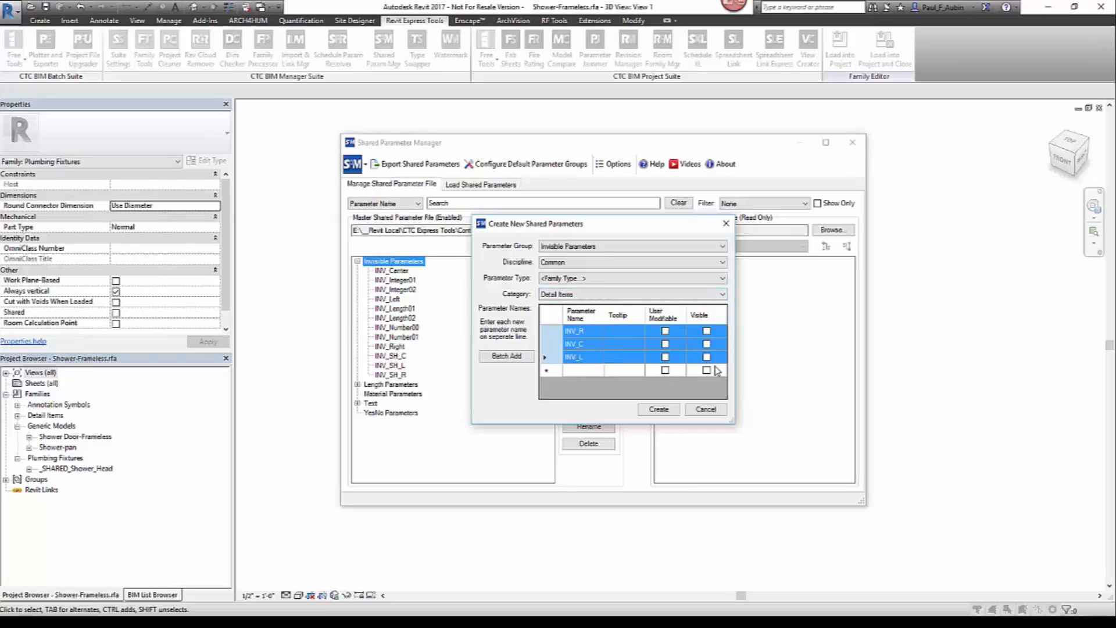
Create the three invisible parameters and save the master shared parameter file
click(659, 409)
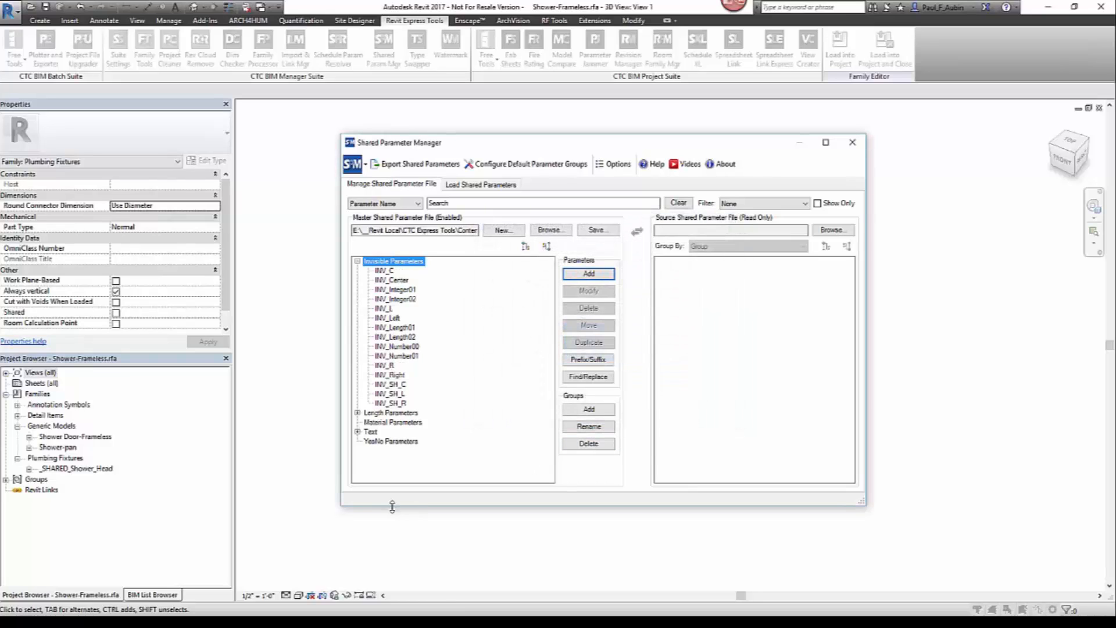
click(597, 230)
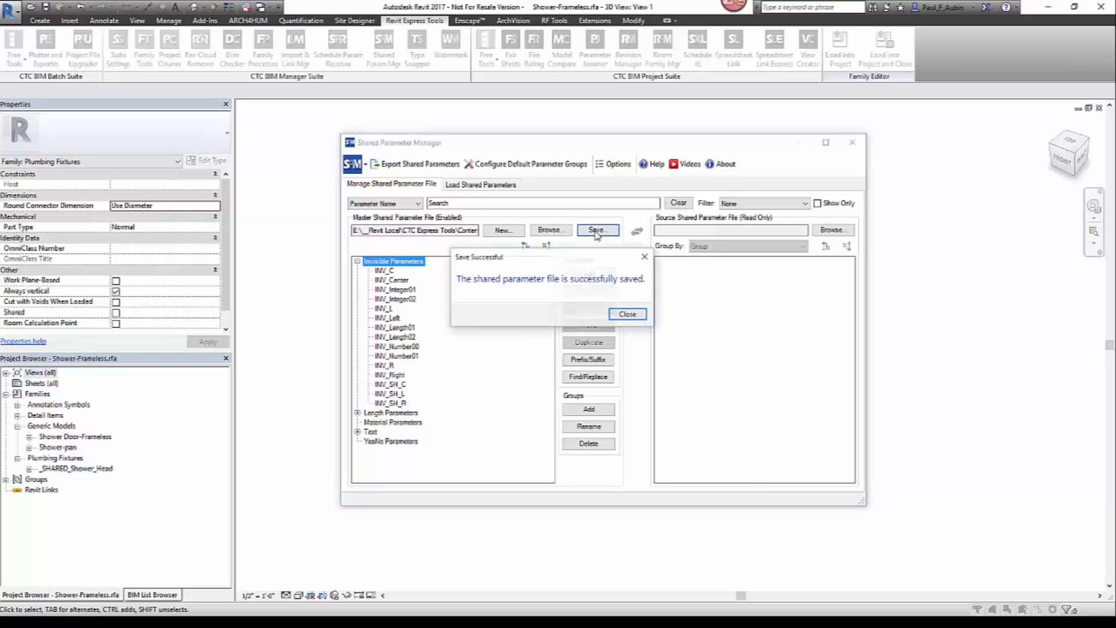
click(627, 314)
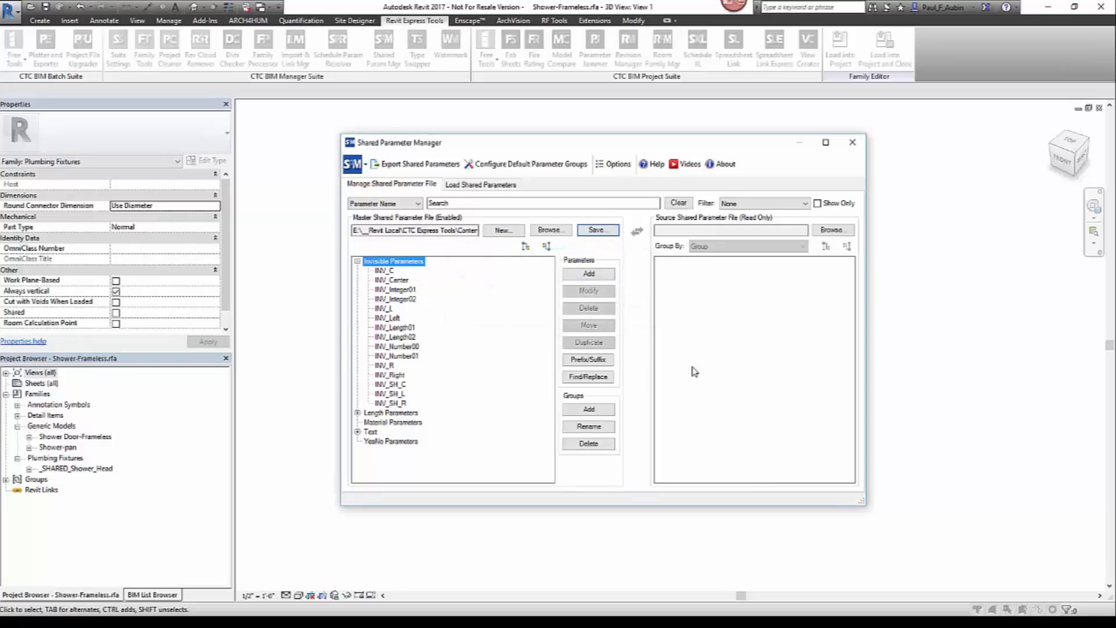
Close the Shared Parameter Manager and review the INV parameters and shower head location formulas in the Family Types dialog
click(487, 185)
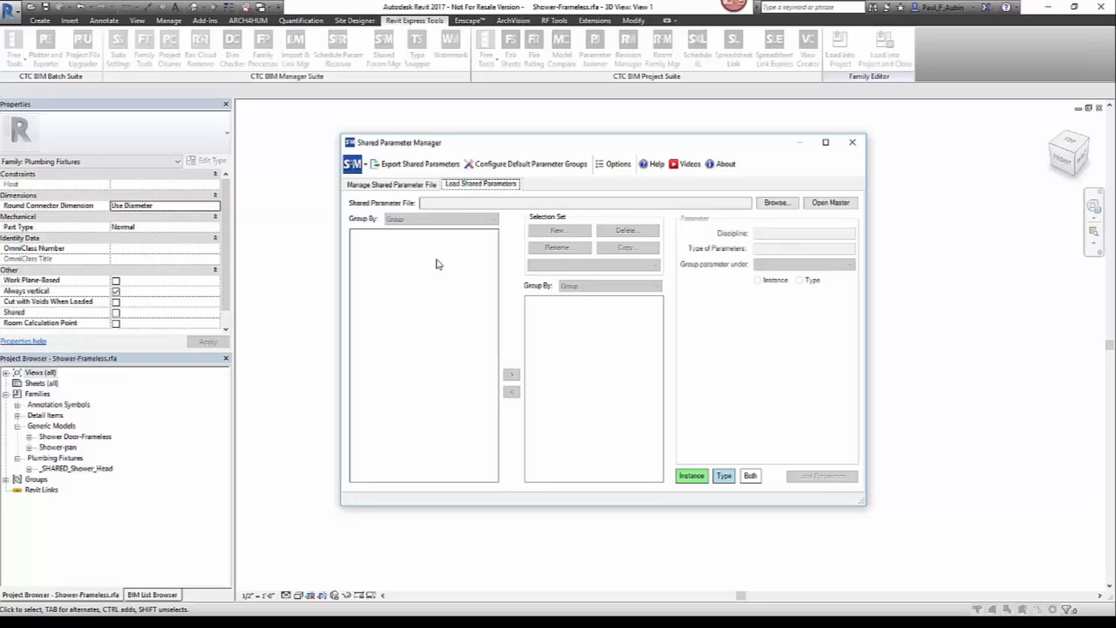
click(852, 142)
click(40, 21)
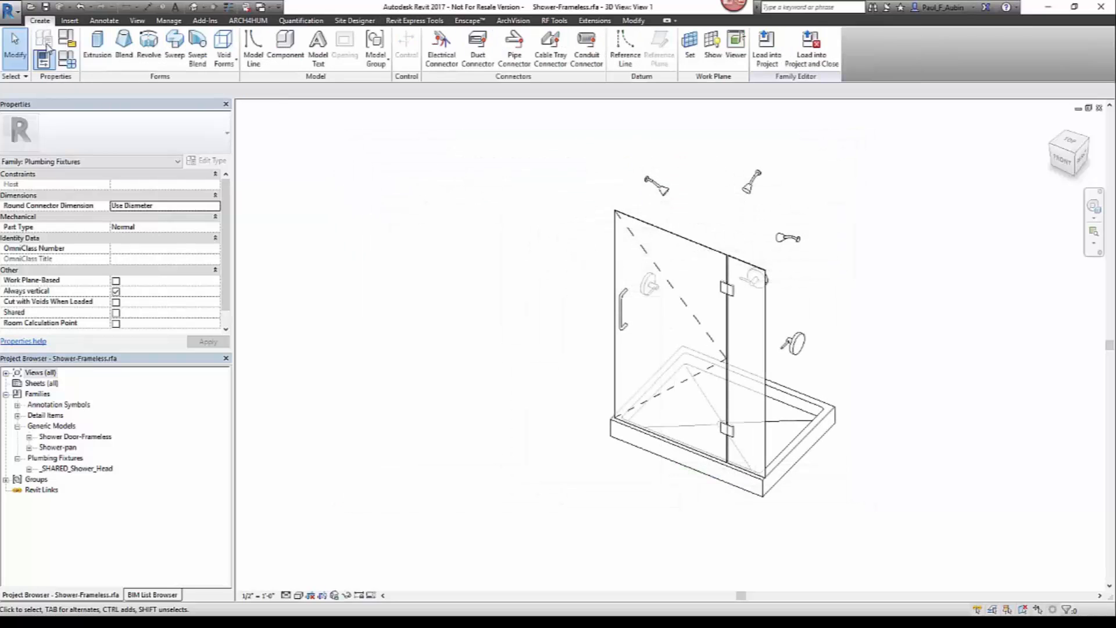
click(44, 58)
scroll(269, 427, down, 5)
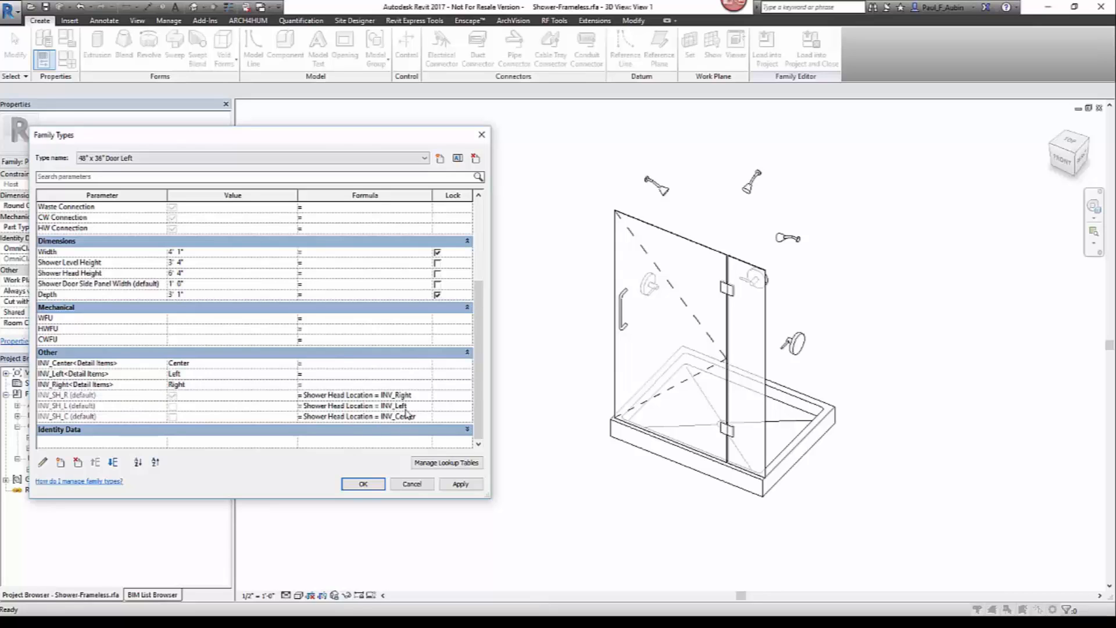
click(411, 483)
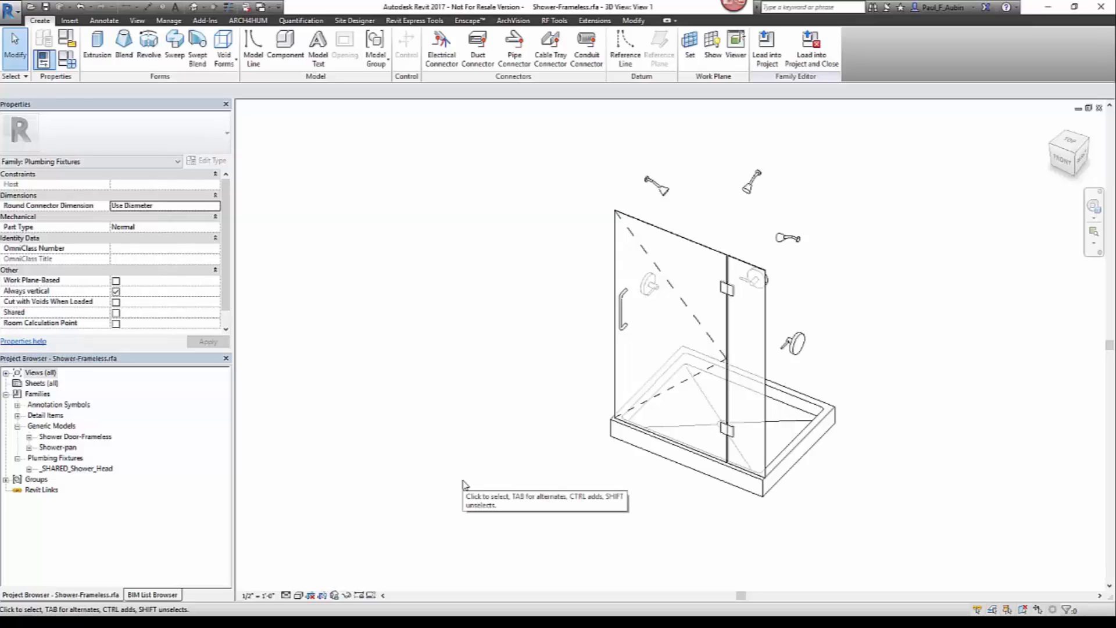
Open the Family Processor and clear all existing family processing settings
click(431, 22)
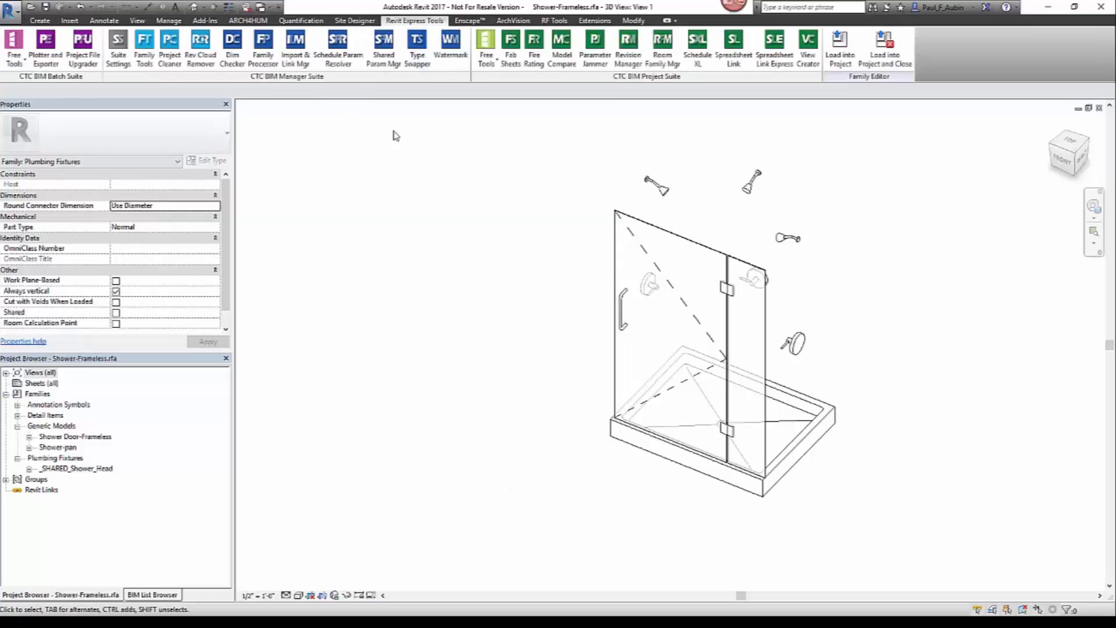
click(257, 64)
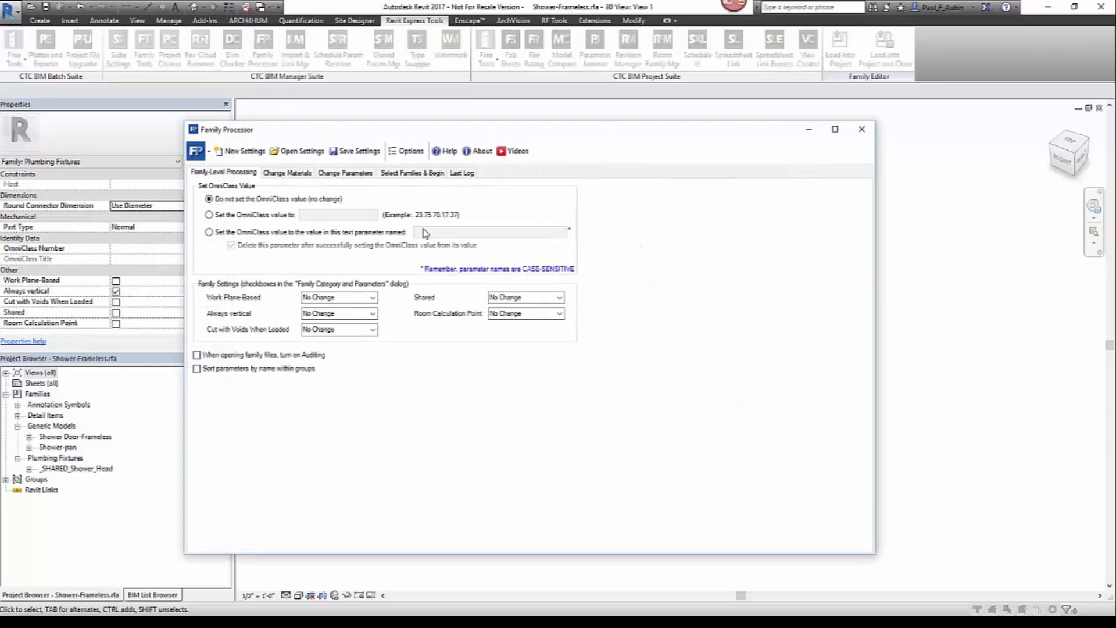
click(237, 153)
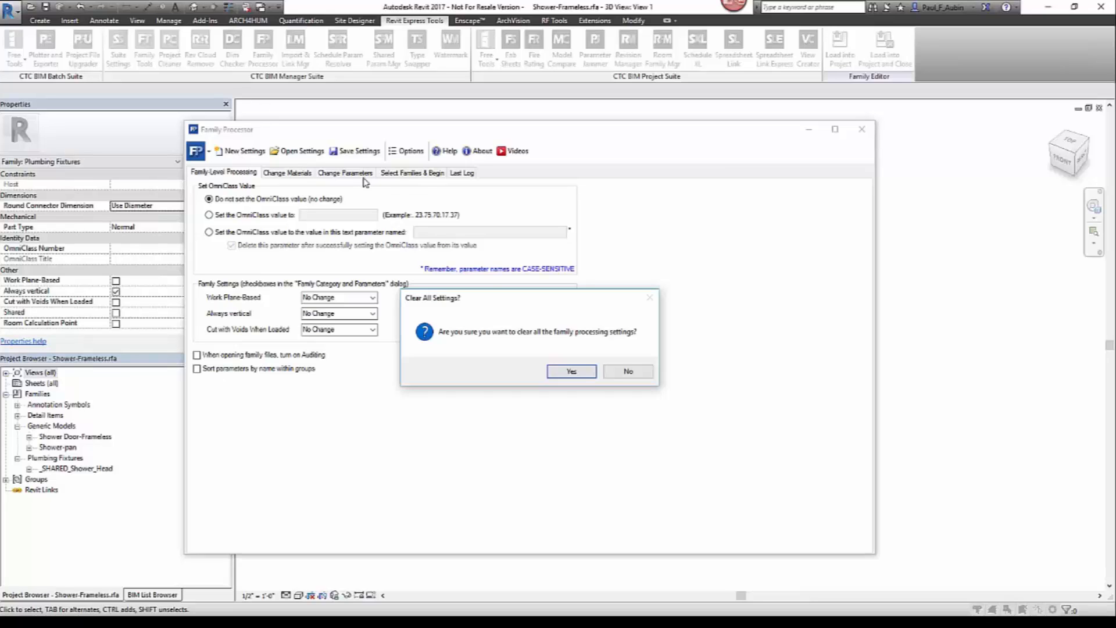
click(569, 371)
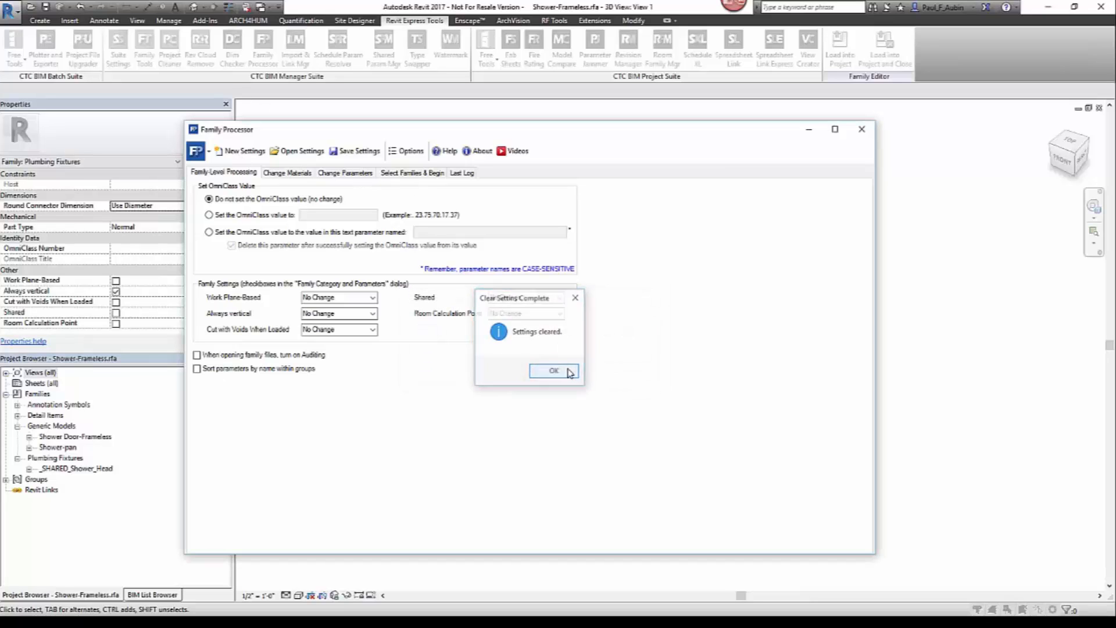
click(554, 371)
Add INV_Center, INV_Left and INV_Right to the list of existing parameters to replace with shared parameters
click(359, 173)
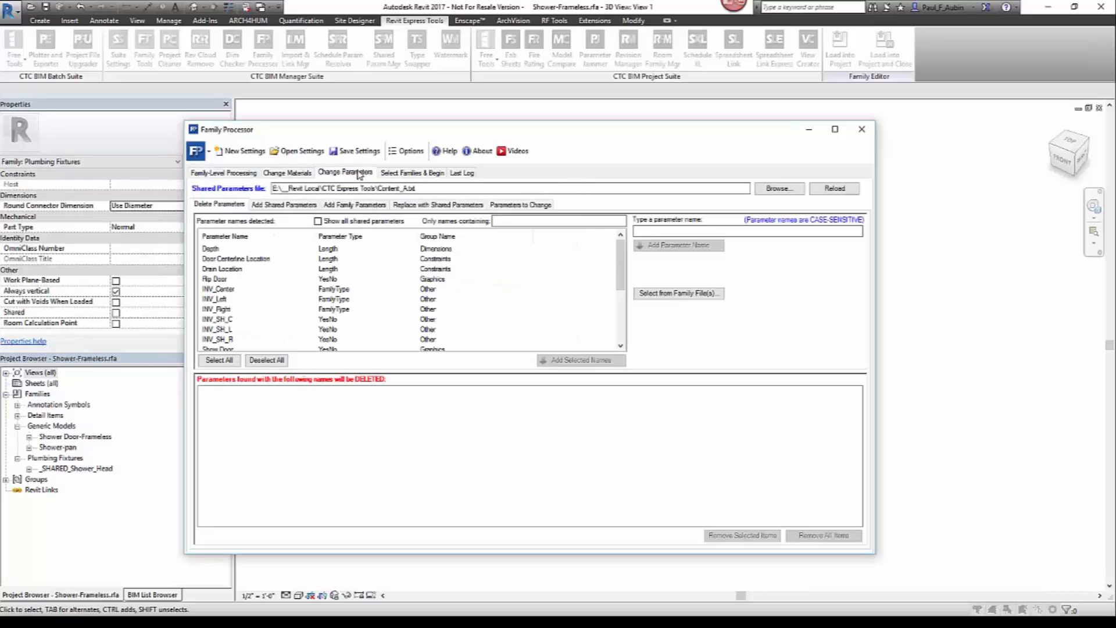
click(461, 205)
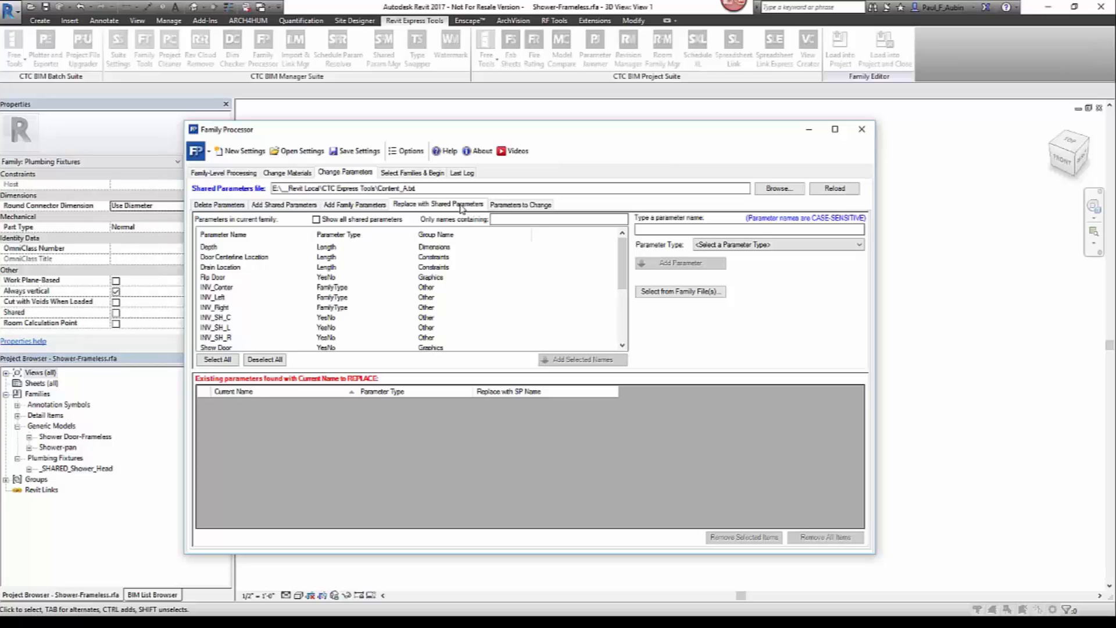
click(225, 289)
shift+click(225, 298)
shift+click(228, 308)
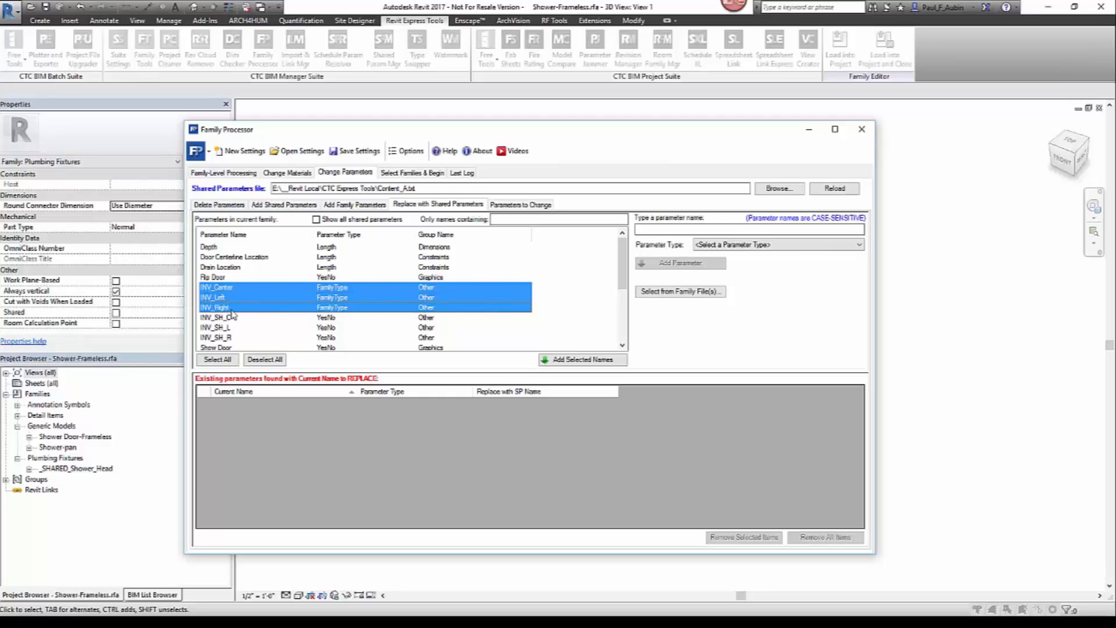
click(605, 362)
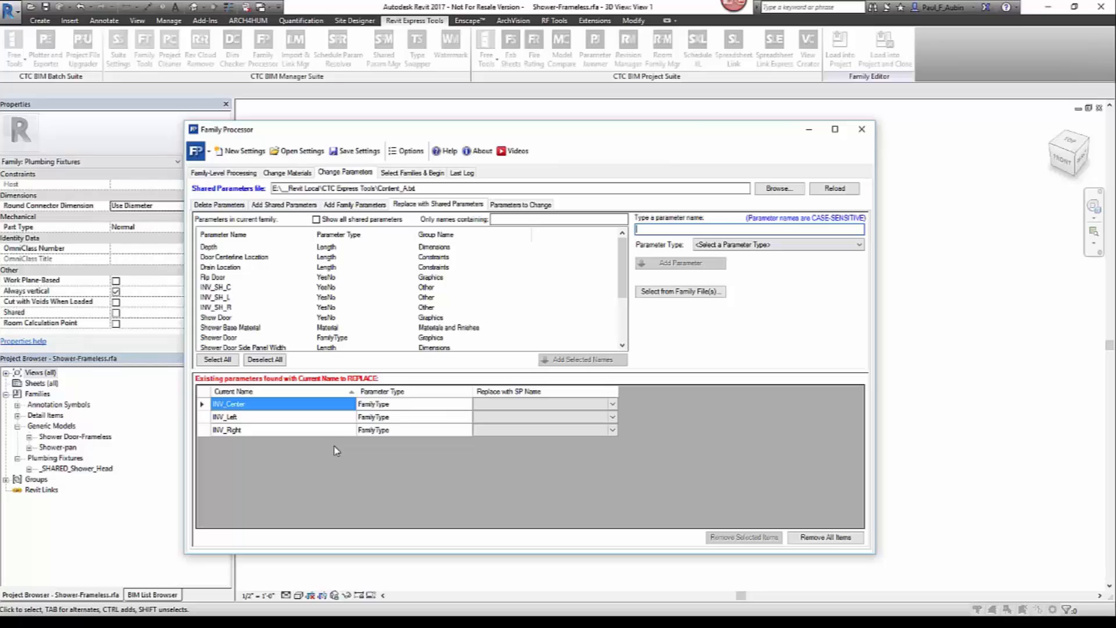
Assign the shared parameter replacements: INV_C for INV_Center, INV_L for INV_Left and INV_R for INV_Right
click(614, 406)
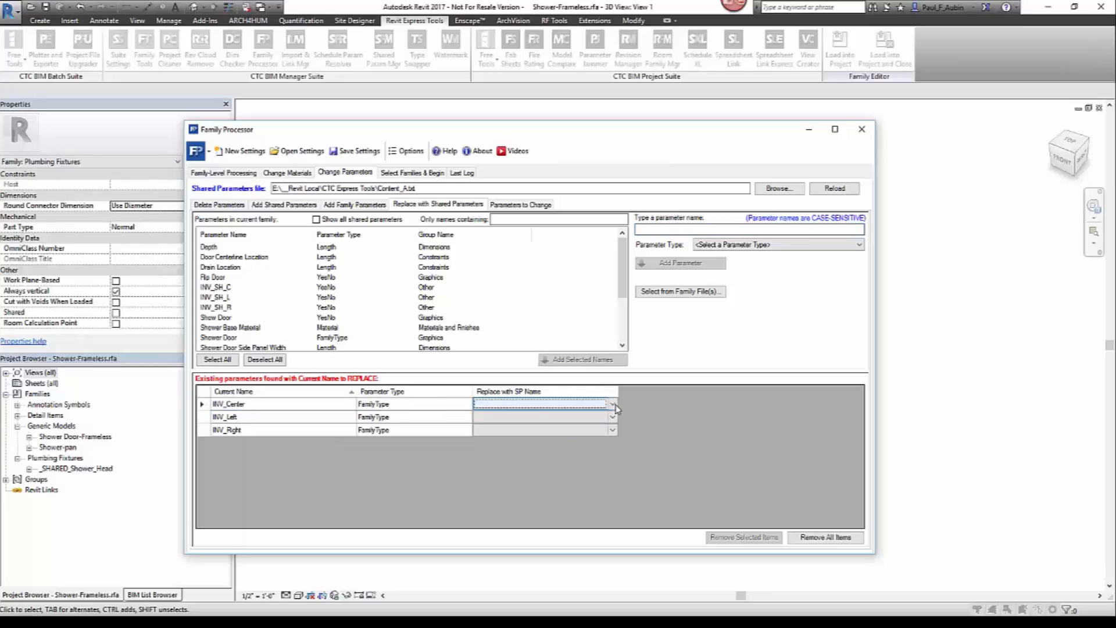
click(614, 405)
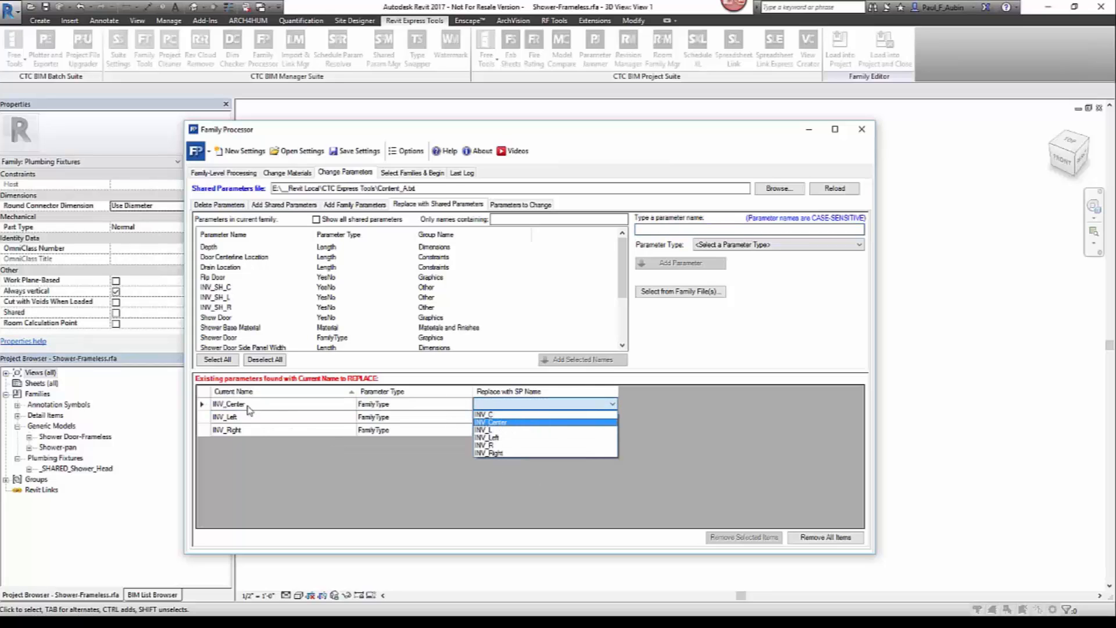
click(492, 413)
click(523, 417)
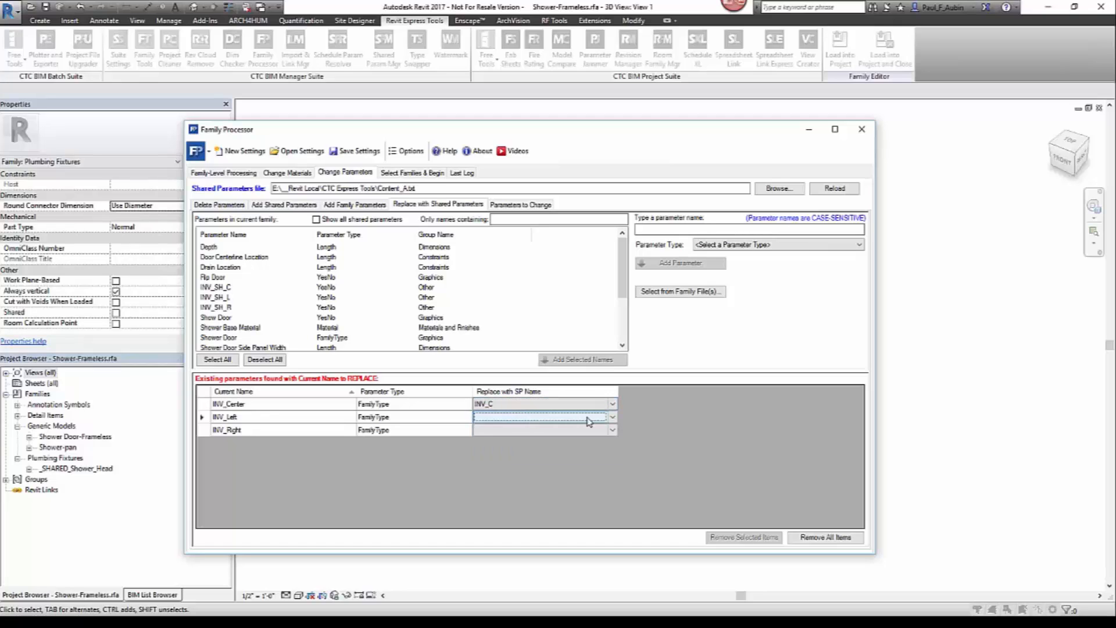
click(613, 418)
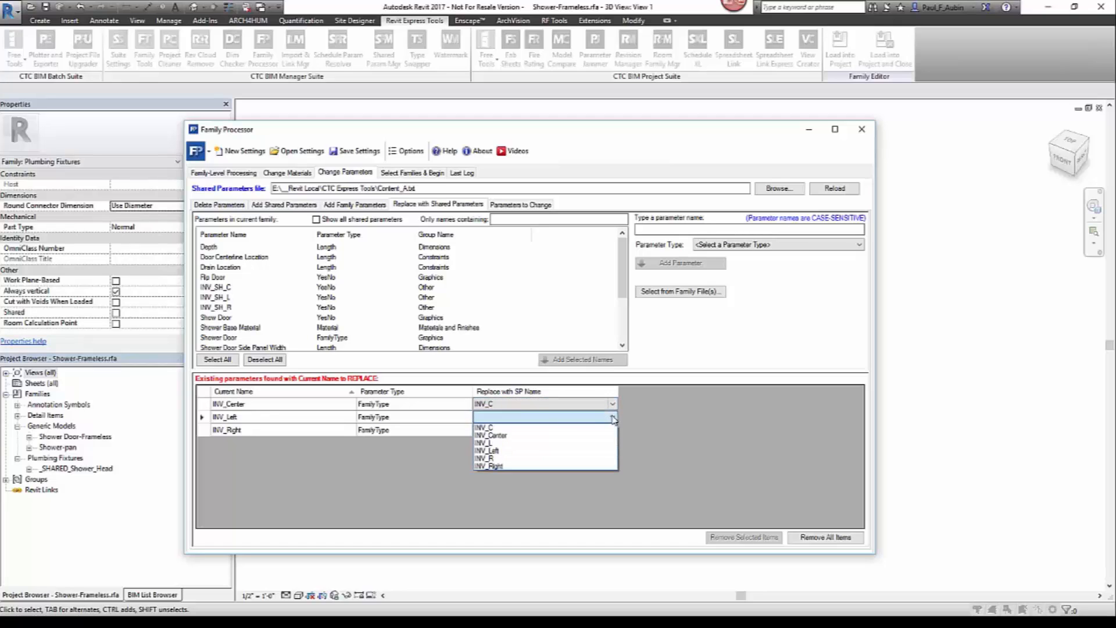
click(488, 443)
click(612, 431)
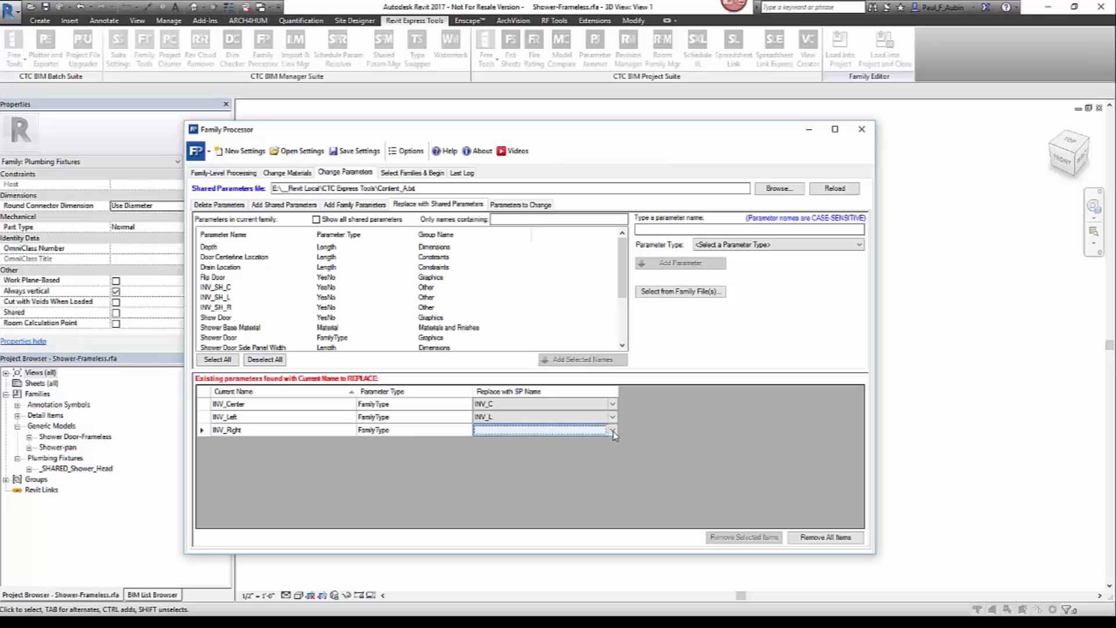
click(613, 431)
click(497, 472)
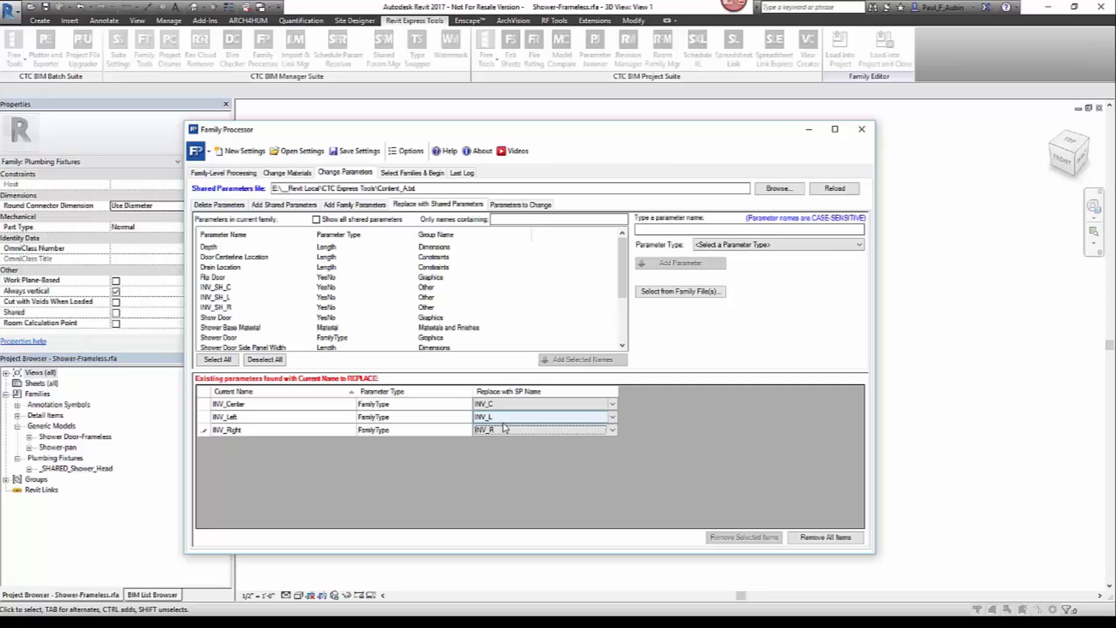
Process the parameter replacement on the current family file only and commit the changes to the open family
click(422, 173)
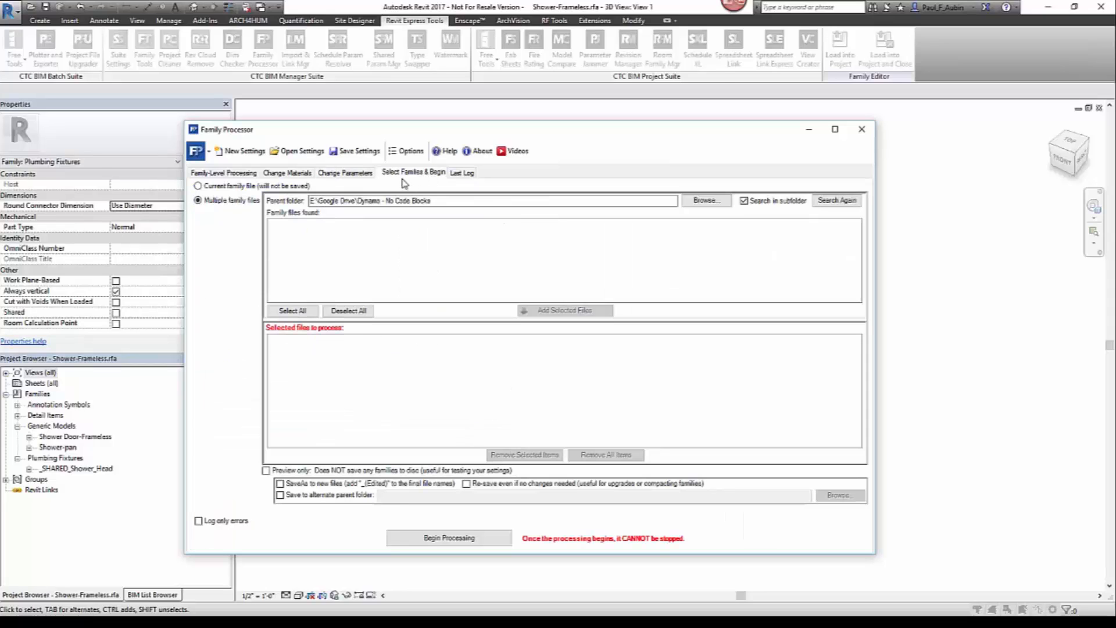
click(220, 187)
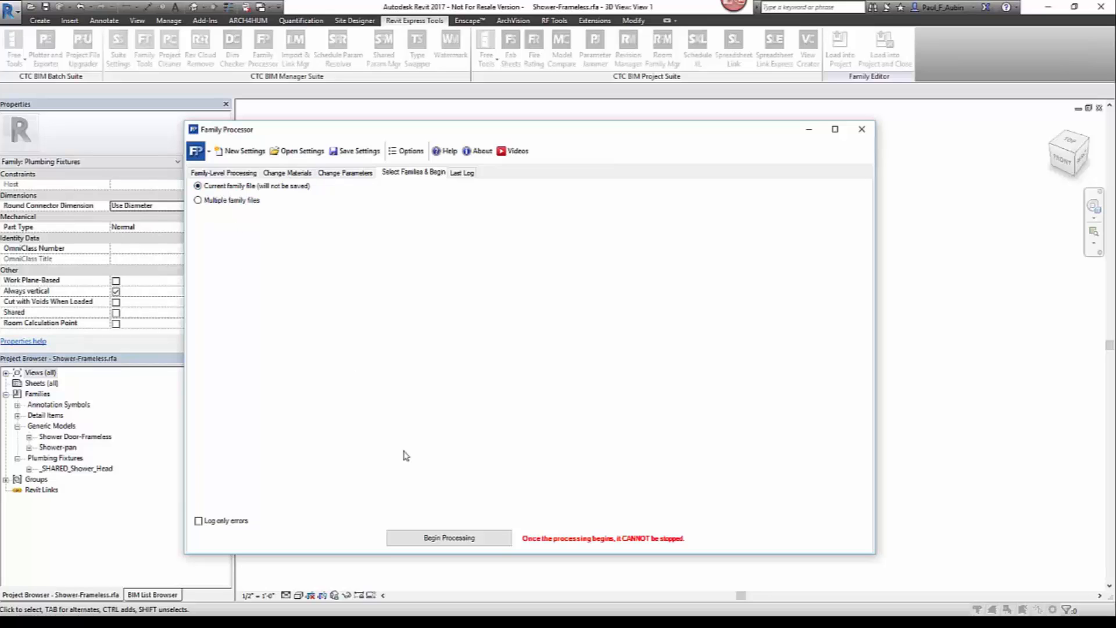
click(401, 536)
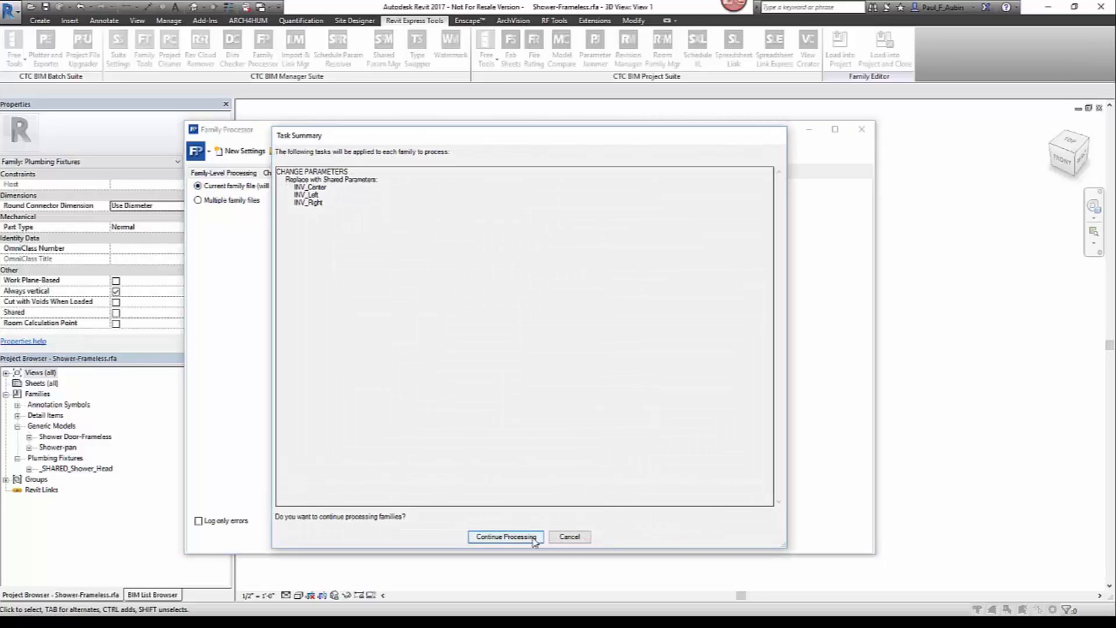
click(494, 536)
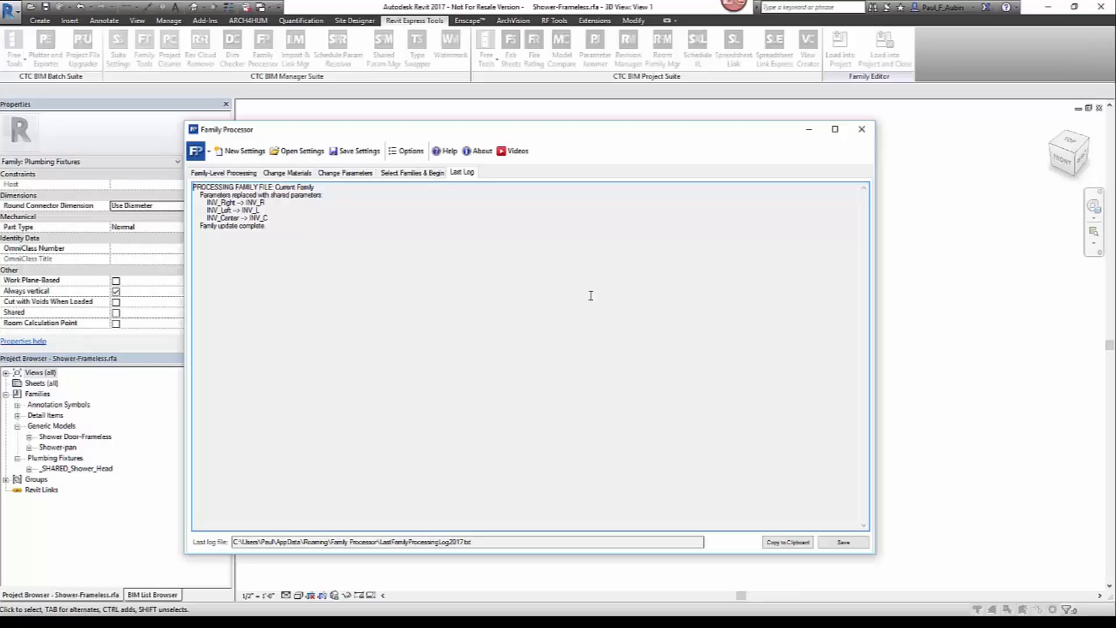
click(862, 129)
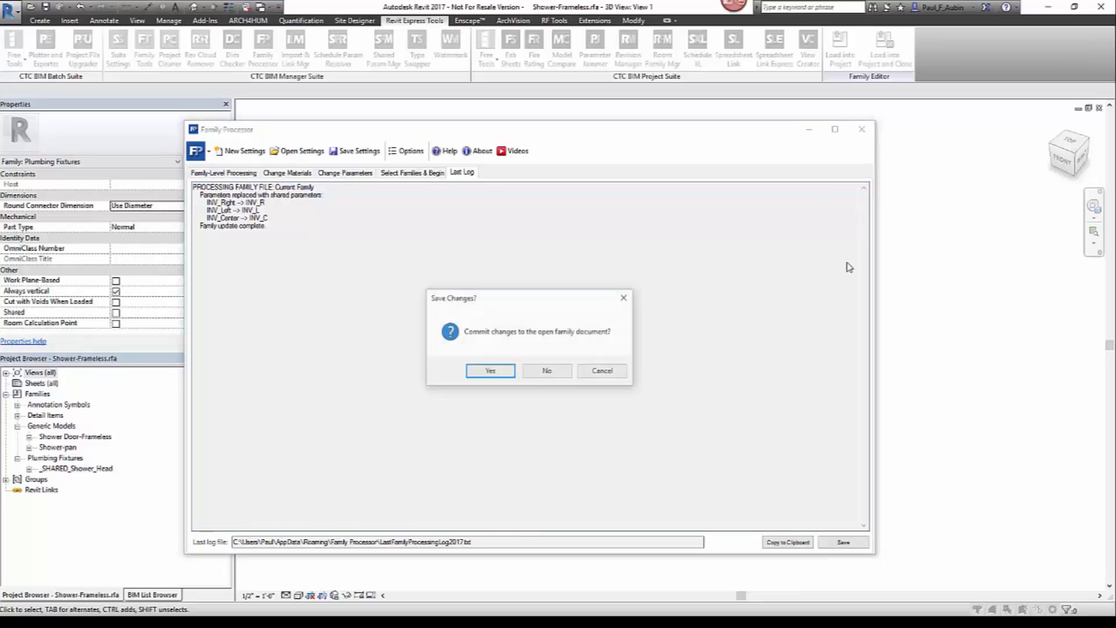
click(490, 372)
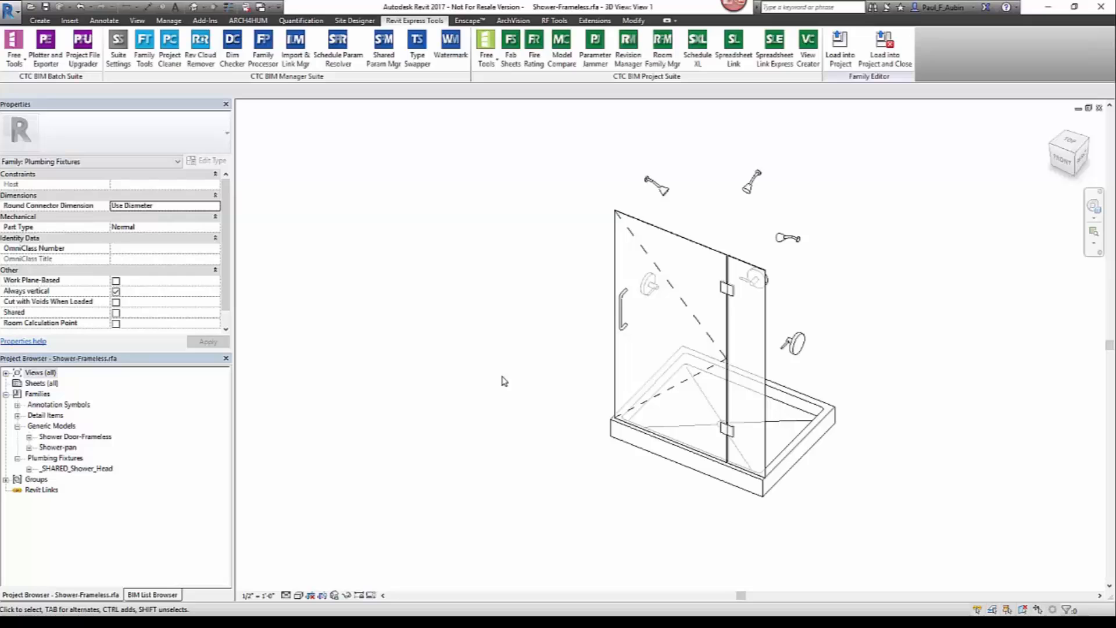
Check the replaced INV parameters and their formulas in the Other group of the Family Types dialog
click(40, 20)
click(68, 58)
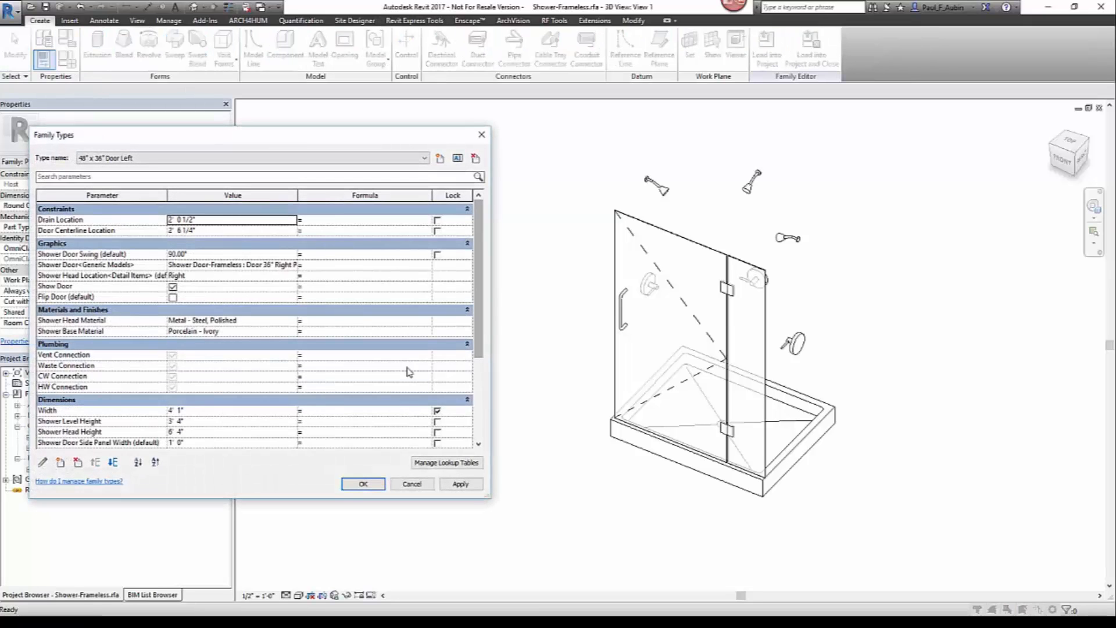
scroll(409, 372, down, 5)
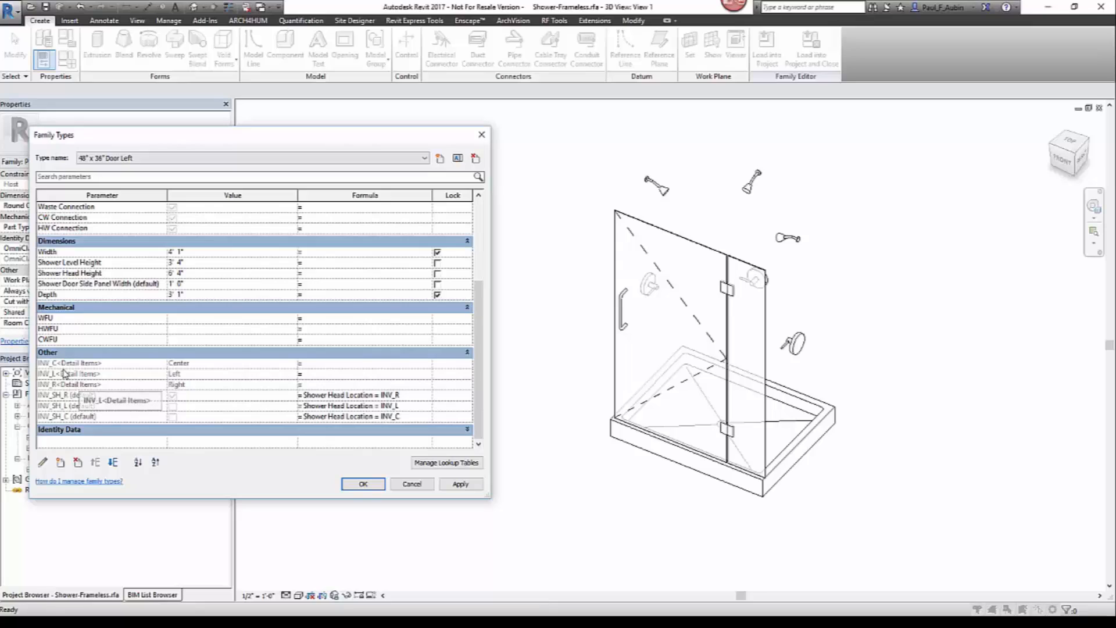